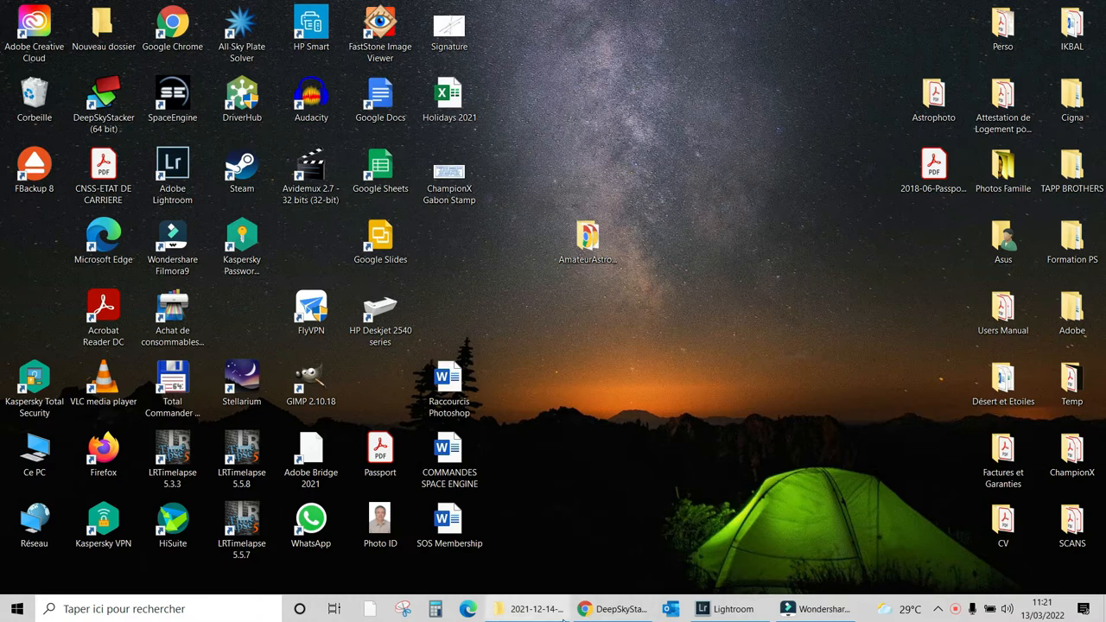
# Step: Switch to Lightroom and look through the DARKS, FLATS and Lights folders in the Library module
pyautogui.moveTo(560, 619)
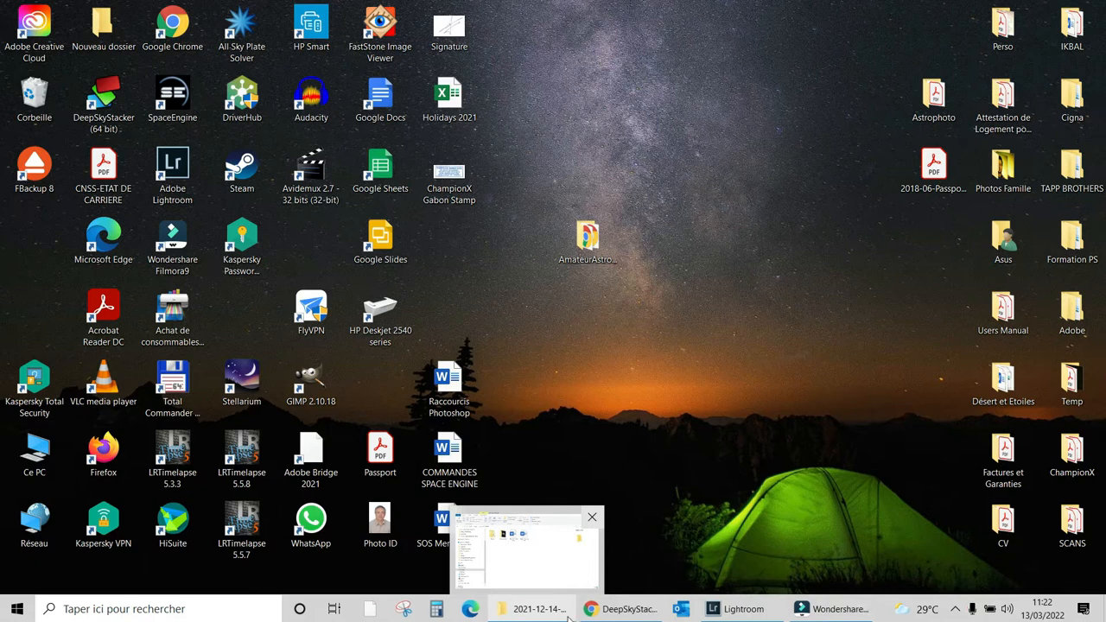
pyautogui.moveTo(736, 614)
pyautogui.click(736, 610)
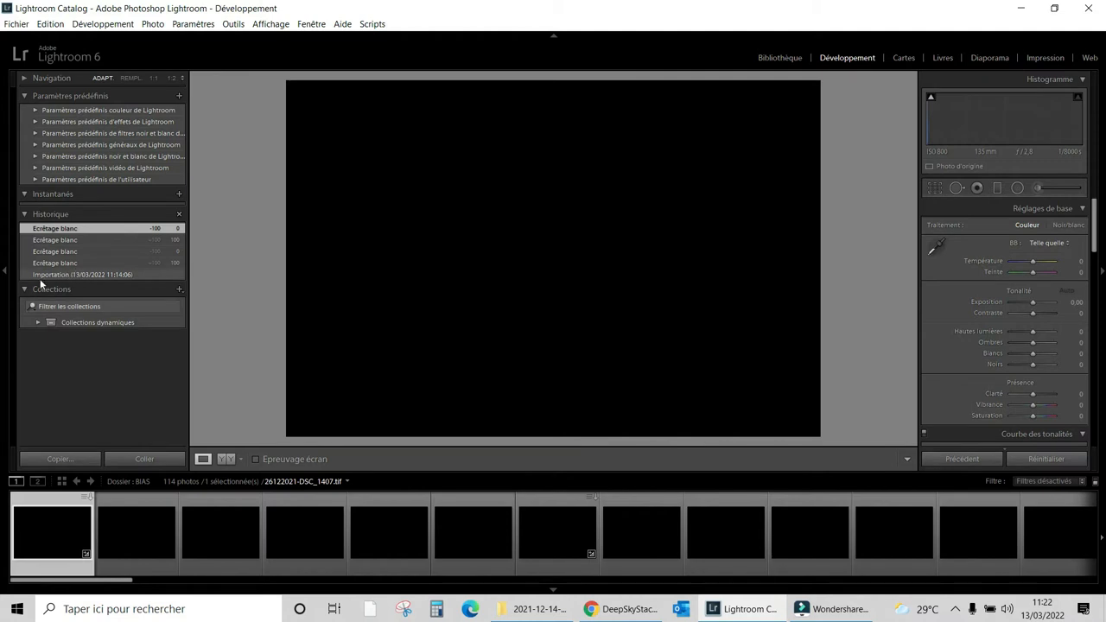
pyautogui.click(776, 57)
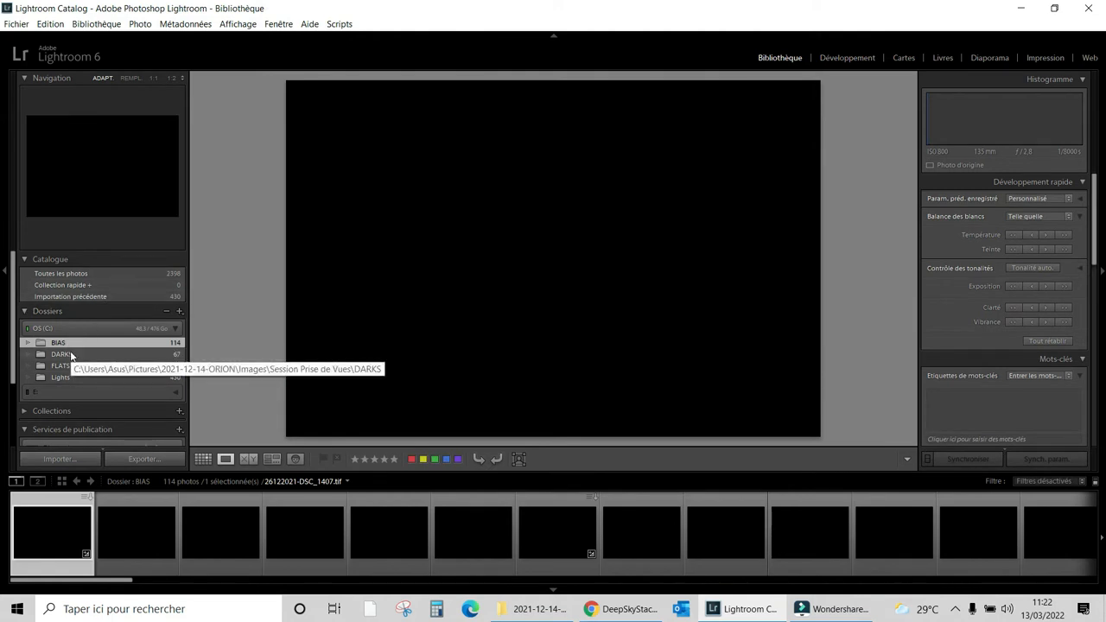
pyautogui.click(70, 354)
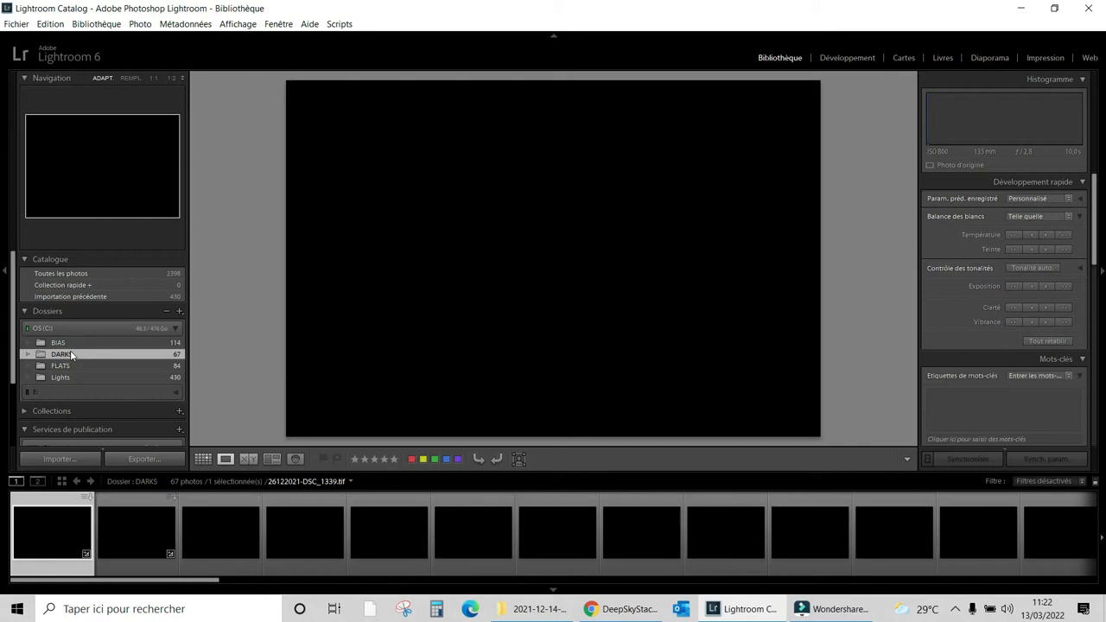
pyautogui.click(73, 367)
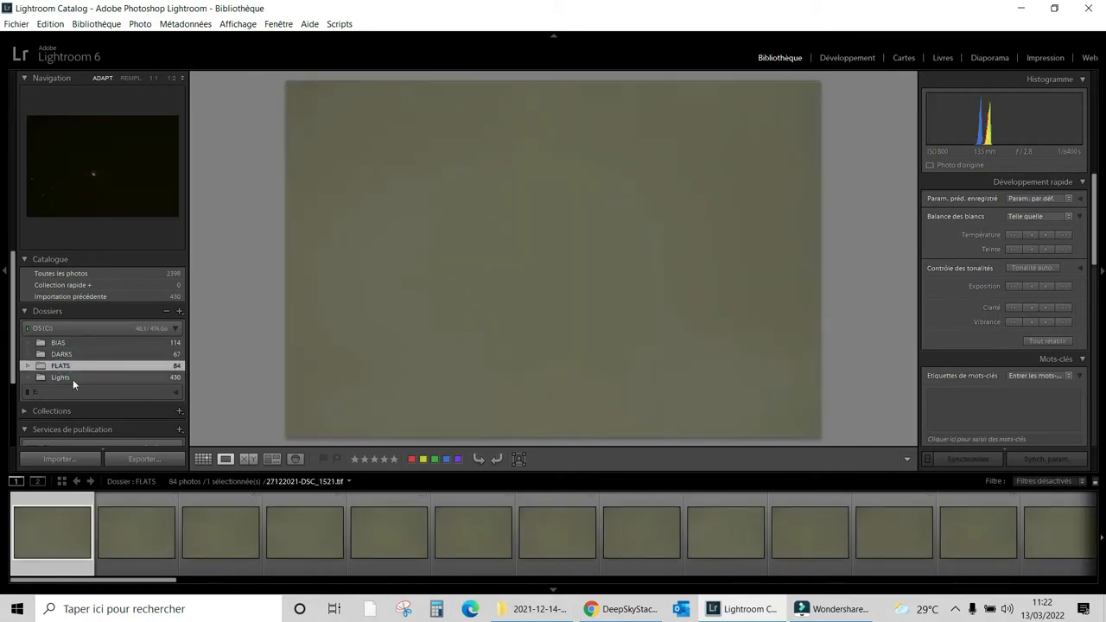
pyautogui.click(72, 377)
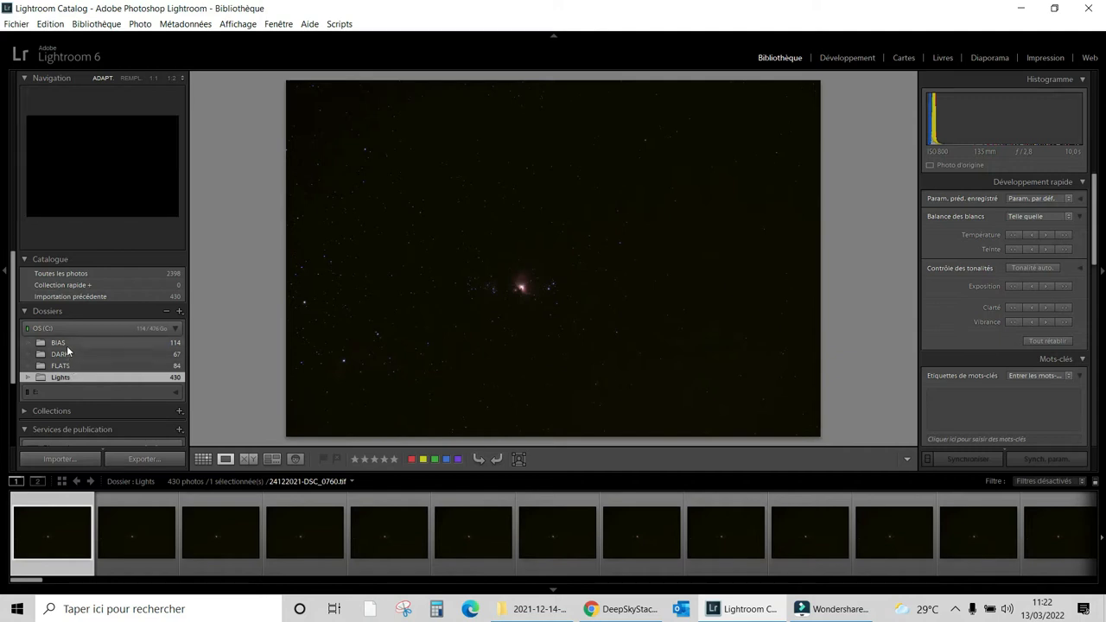
# Step: Display the BIAS folder as a thumbnail grid and look through all its frames
pyautogui.click(67, 346)
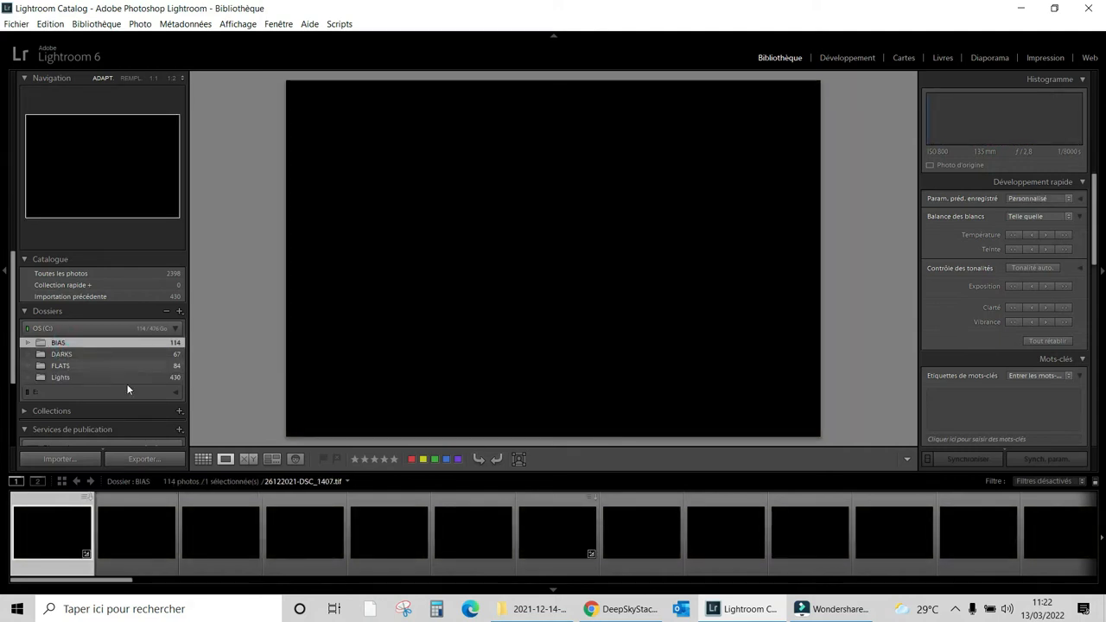
pyautogui.click(203, 460)
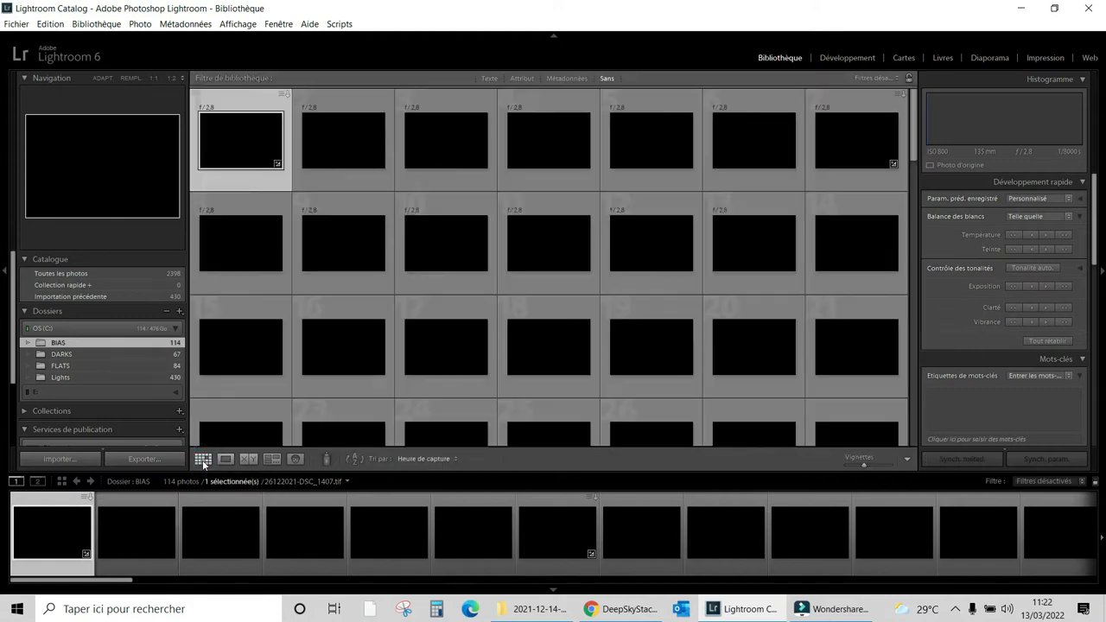
pyautogui.scroll(-1, 423, 332)
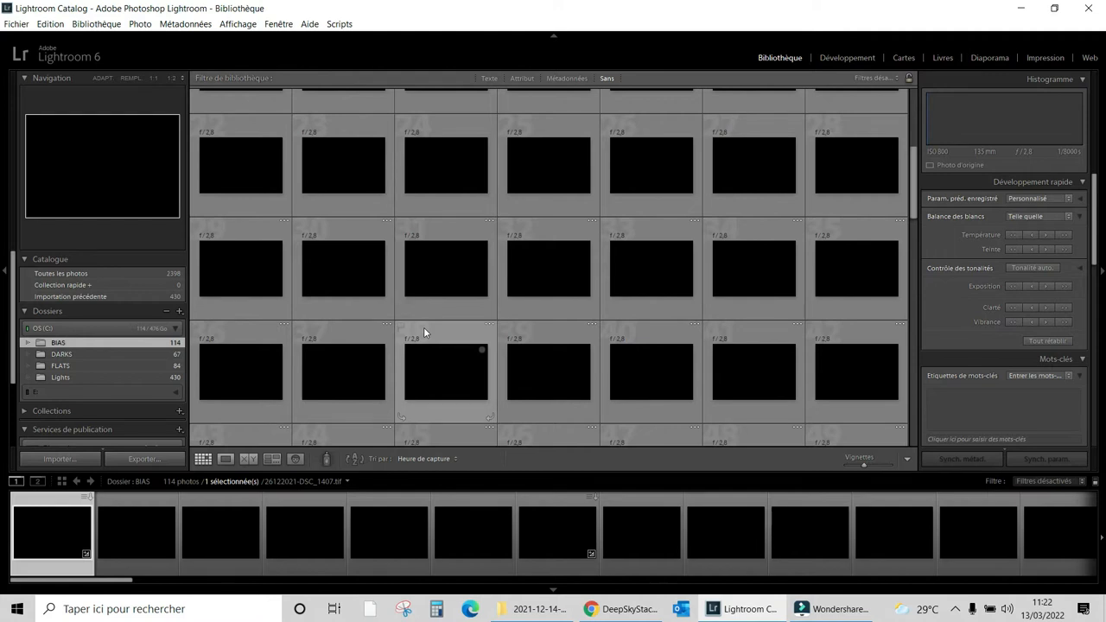
pyautogui.scroll(-1, 424, 332)
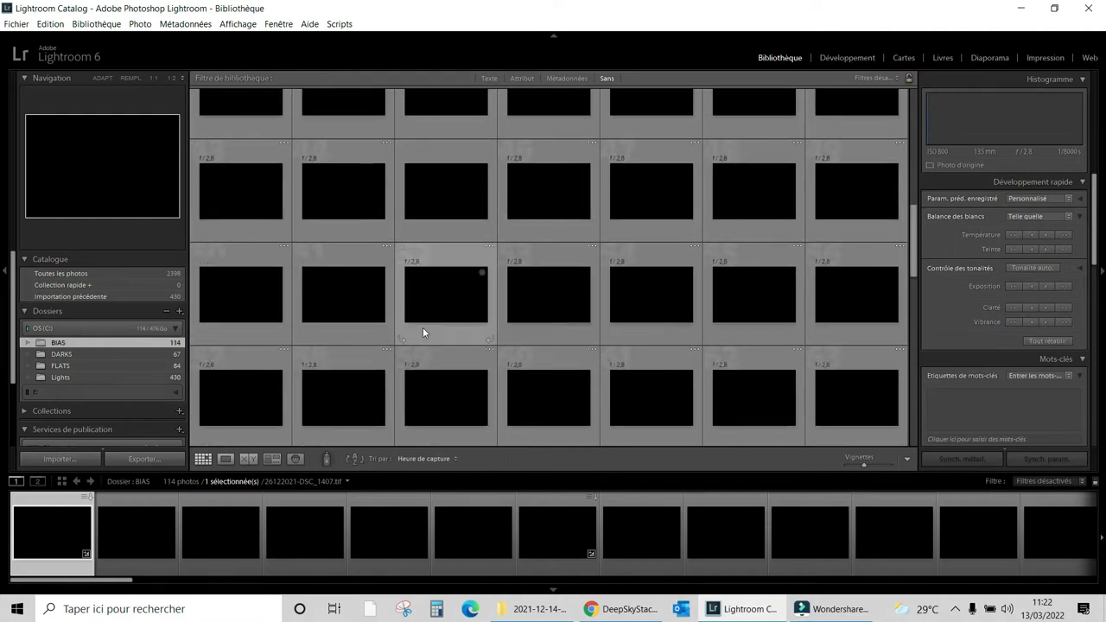
pyautogui.scroll(-2, 422, 332)
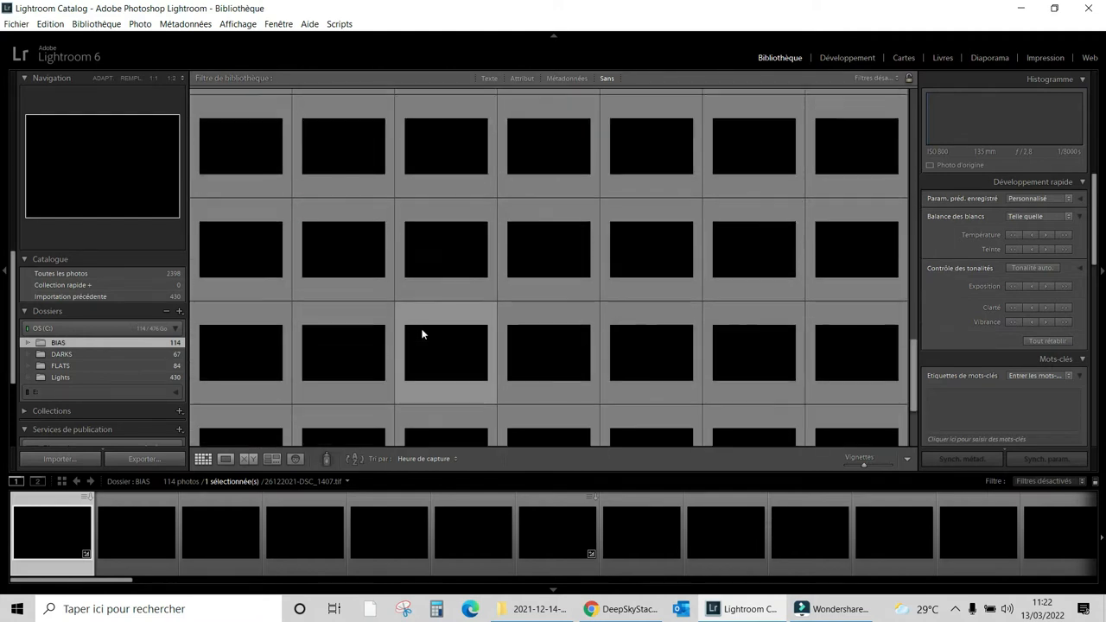
pyautogui.scroll(-2, 422, 333)
pyautogui.scroll(20, 422, 333)
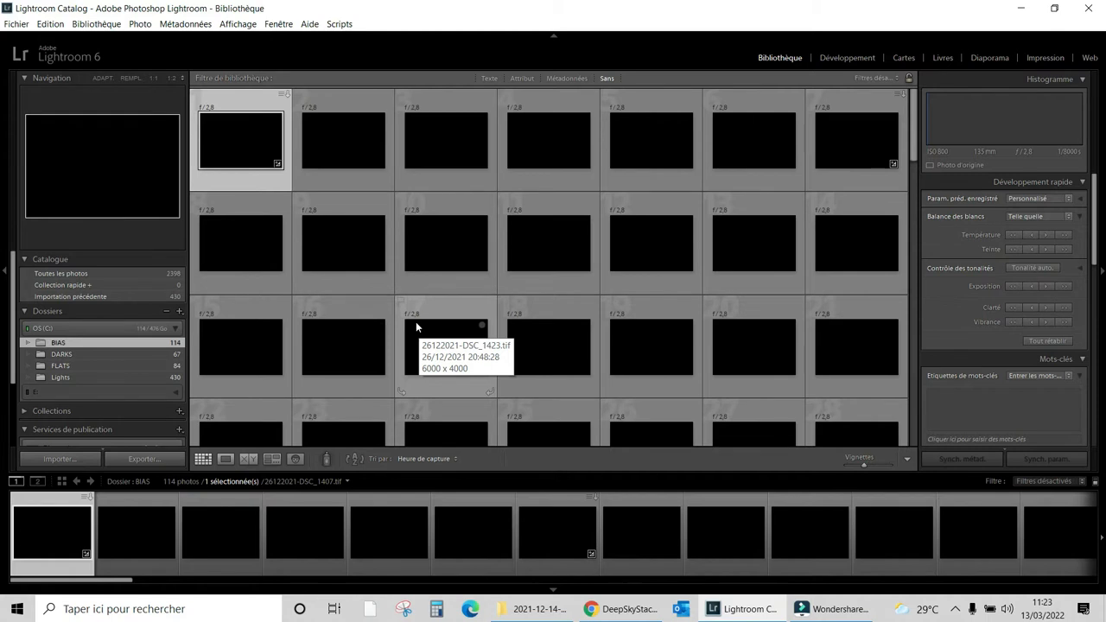
# Step: Develop the first bias frame with Whites (Blancs) at +100 to bring out its noise pattern
pyautogui.click(830, 60)
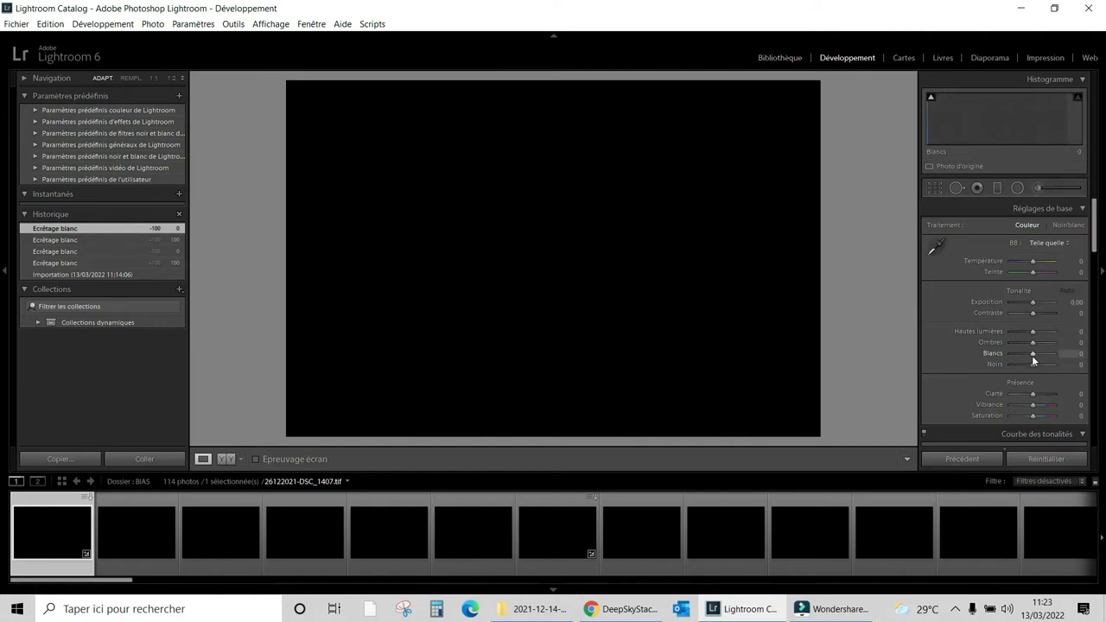
pyautogui.moveTo(1033, 359); pyautogui.dragTo(1060, 358)
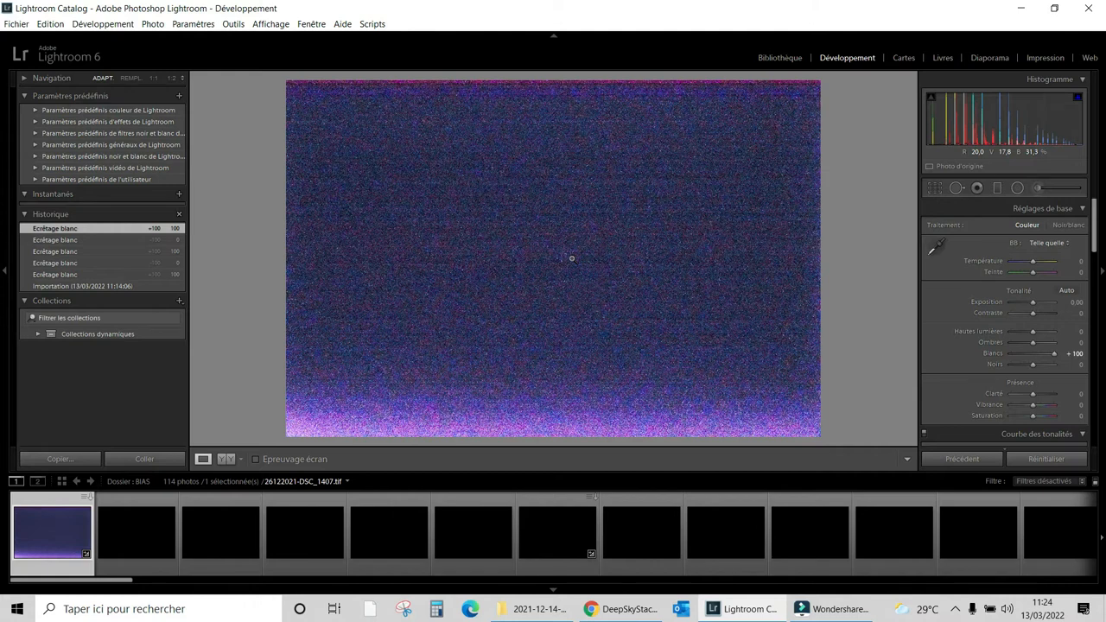
# Step: Develop the first frame of the DARKS folder with Whites (Blancs) at +100
pyautogui.click(781, 58)
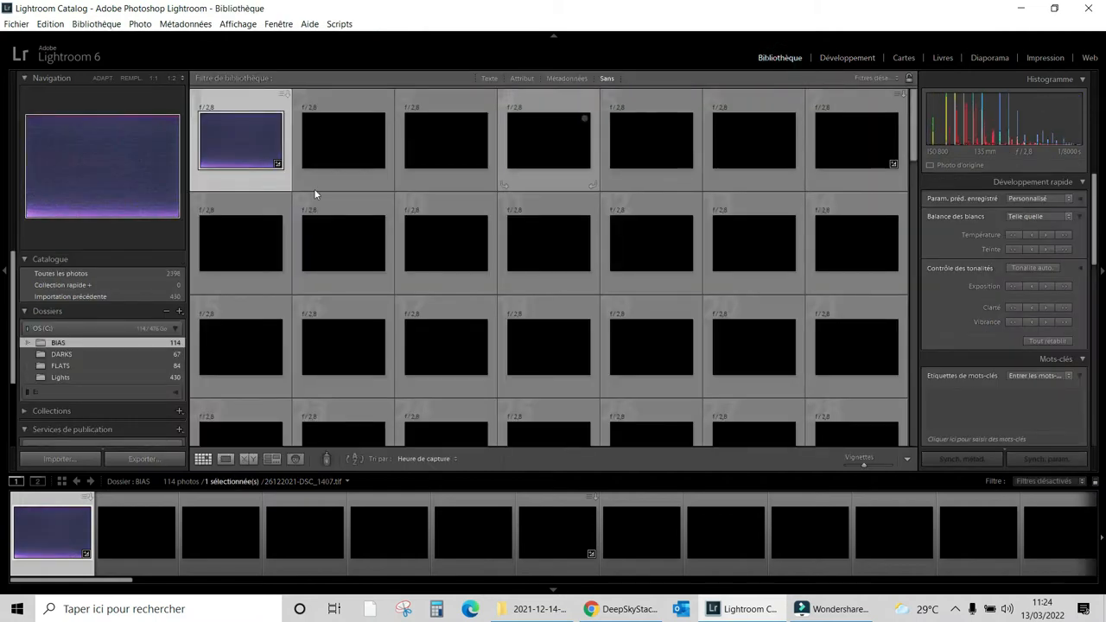
pyautogui.click(60, 354)
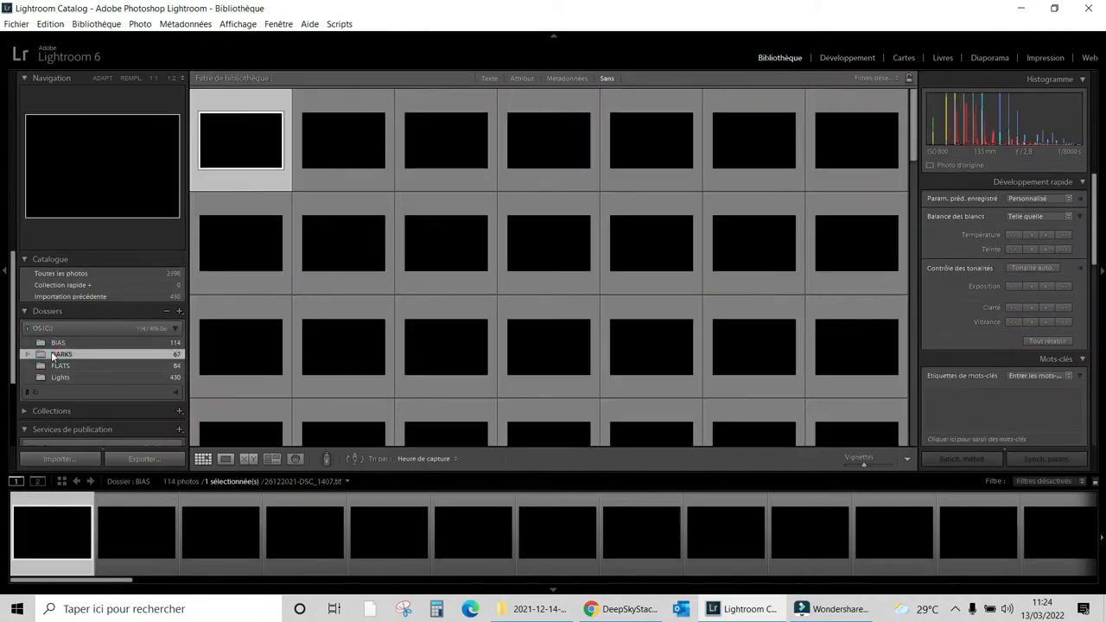
pyautogui.click(843, 57)
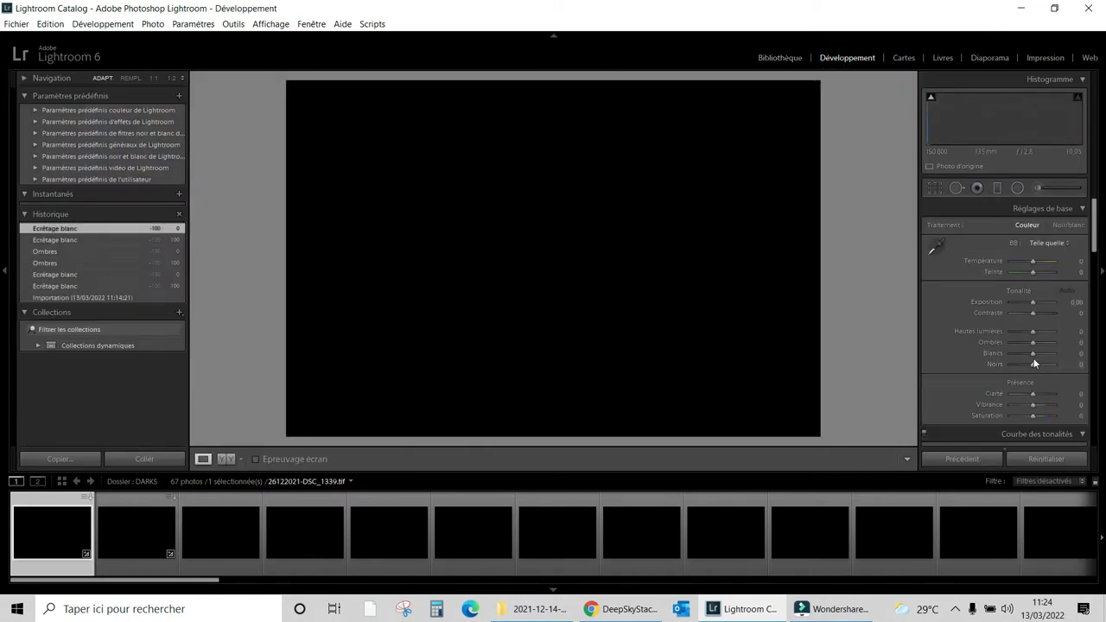
pyautogui.moveTo(1031, 356); pyautogui.dragTo(1061, 356)
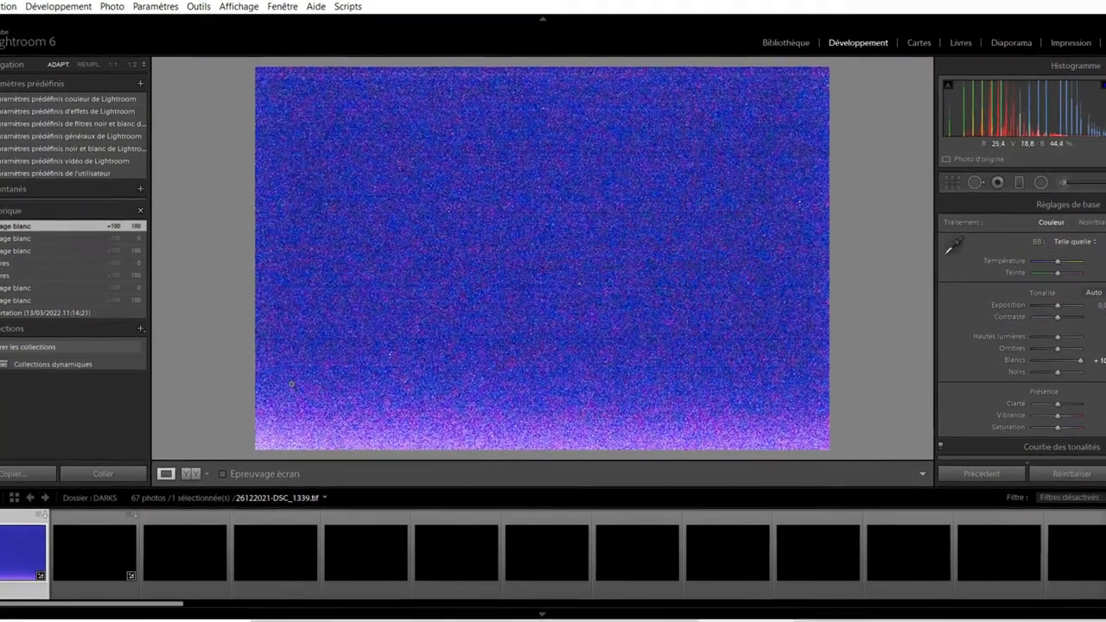
# Step: Raise Whites (Blancs) to +100 on the second and third dark frames as well
pyautogui.click(106, 550)
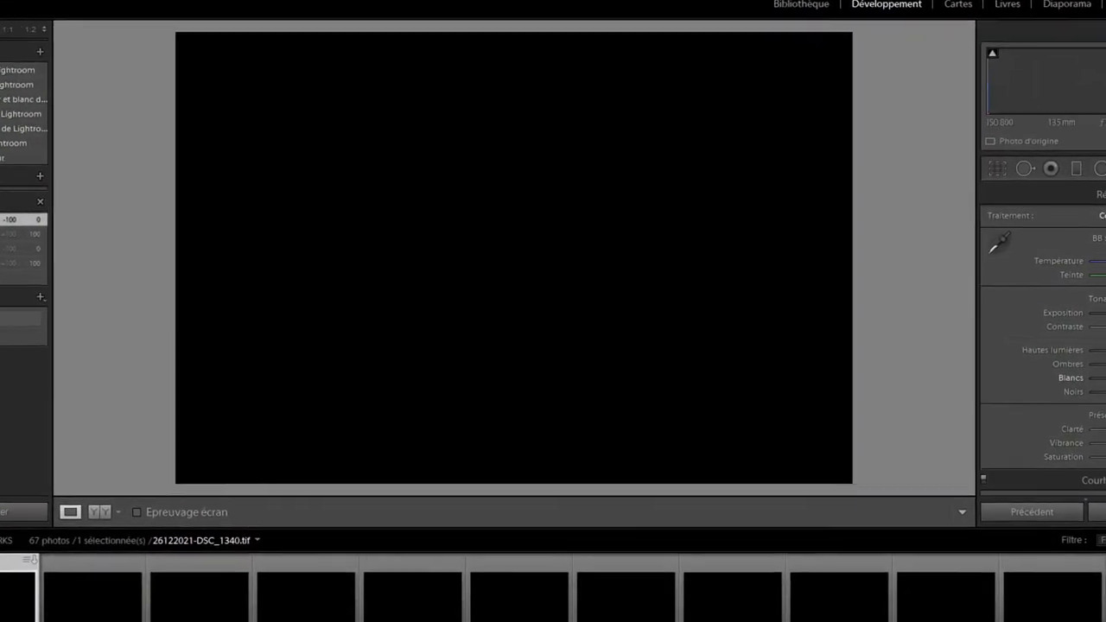
pyautogui.moveTo(1098, 375); pyautogui.dragTo(1105, 375)
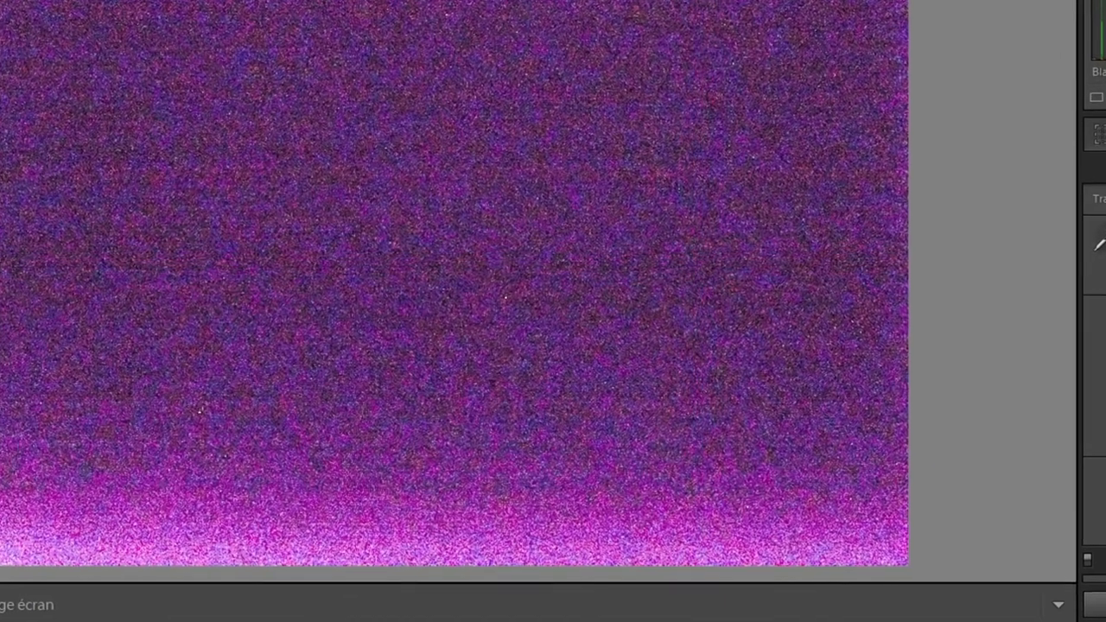
pyautogui.press('Right')
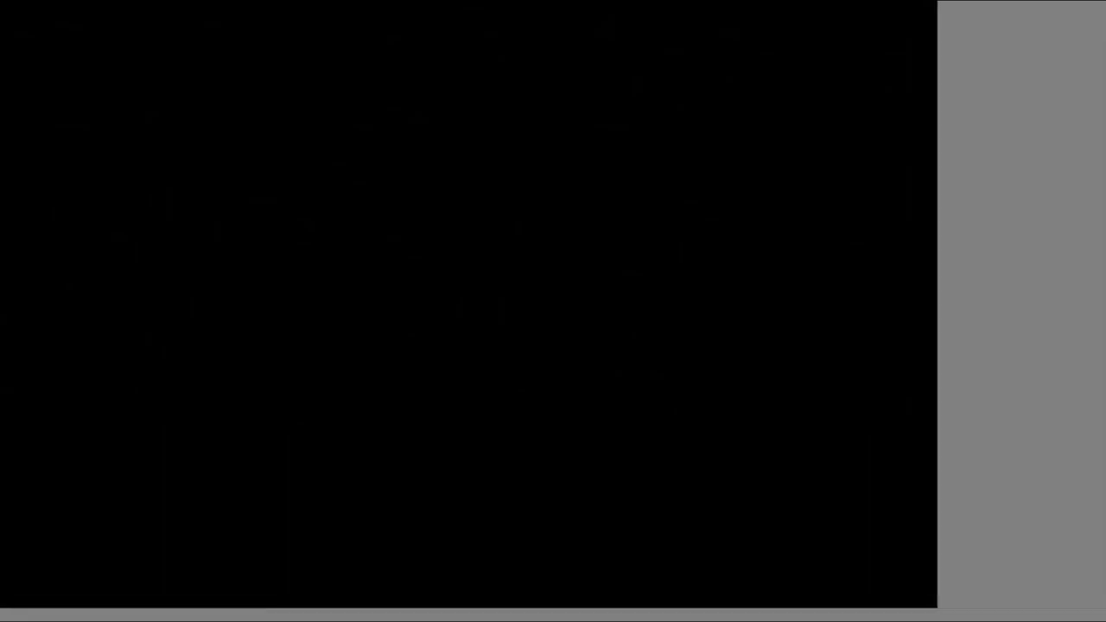
pyautogui.press('Left')
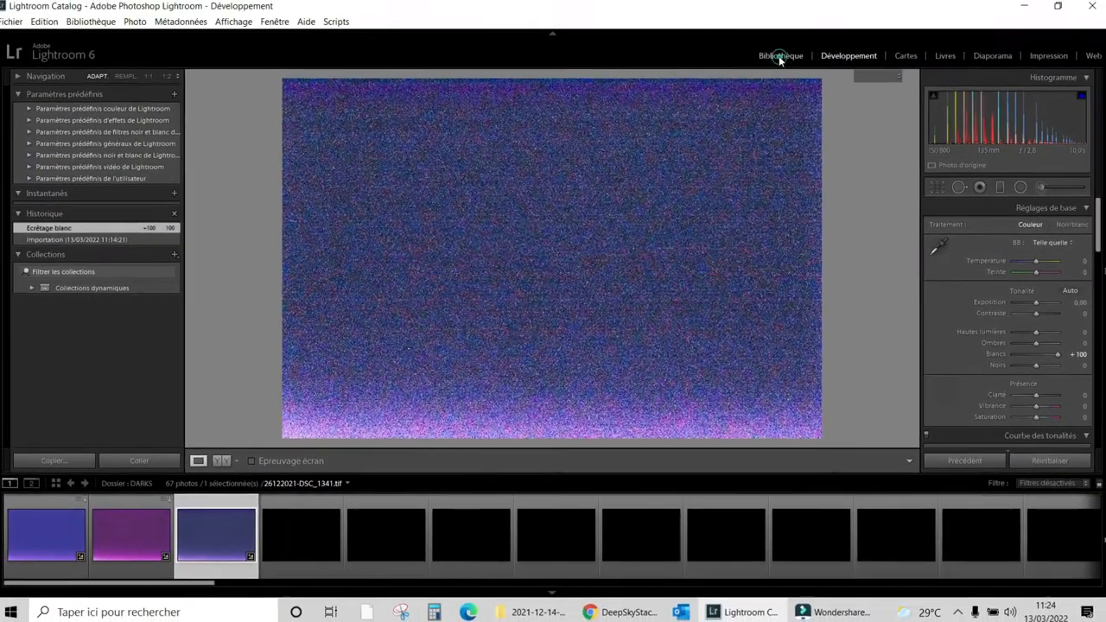
# Step: Return to the Library grid and look through the flat frames in the FLATS folder
pyautogui.click(789, 35)
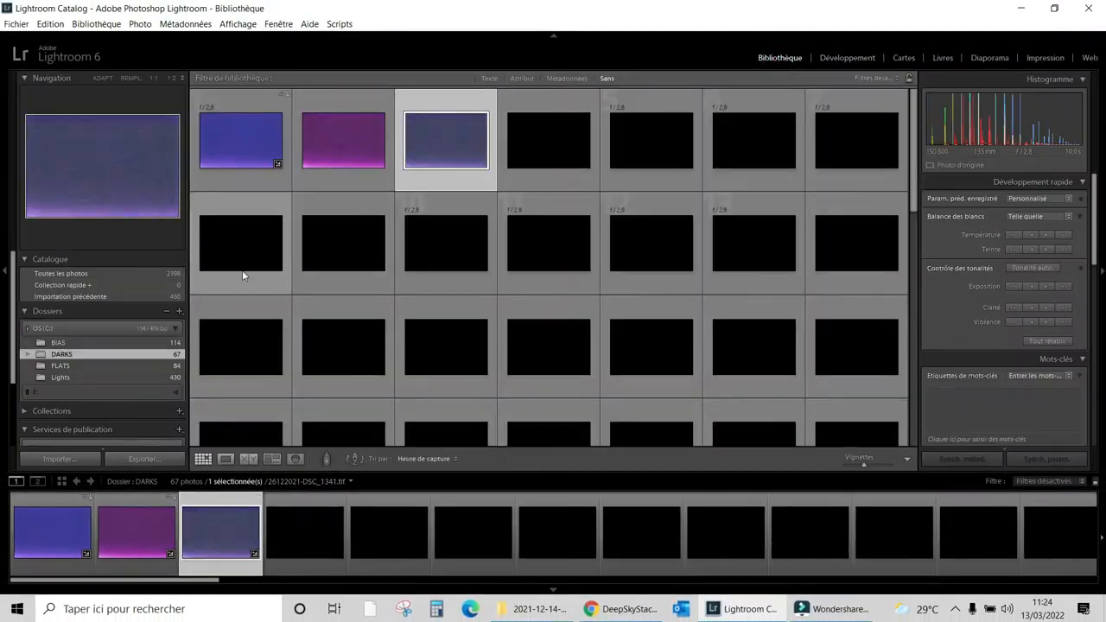
pyautogui.click(56, 366)
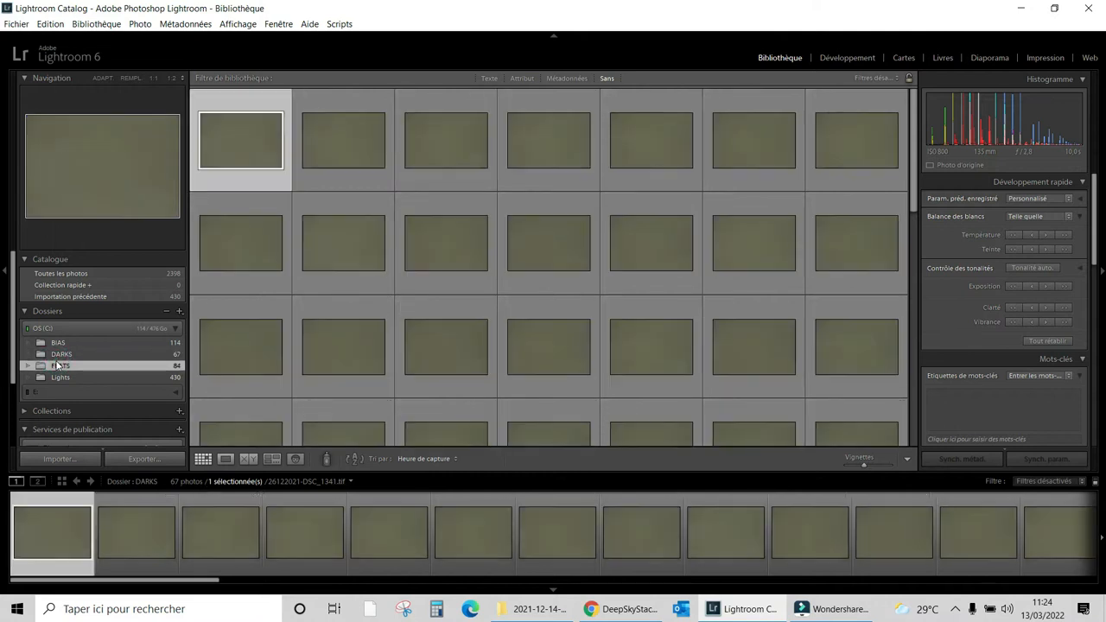
pyautogui.scroll(-3, 360, 290)
pyautogui.scroll(-5, 359, 289)
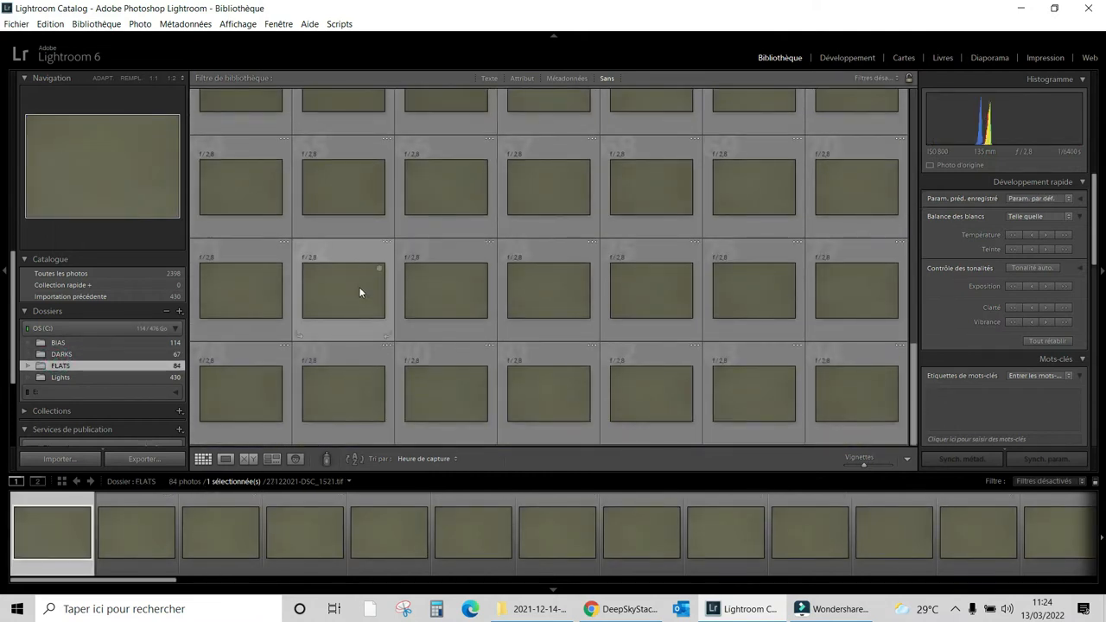
# Step: Browse the Lights folder and examine the stars in its first two frames at 1:1 magnification
pyautogui.click(109, 378)
pyautogui.scroll(-2, 392, 328)
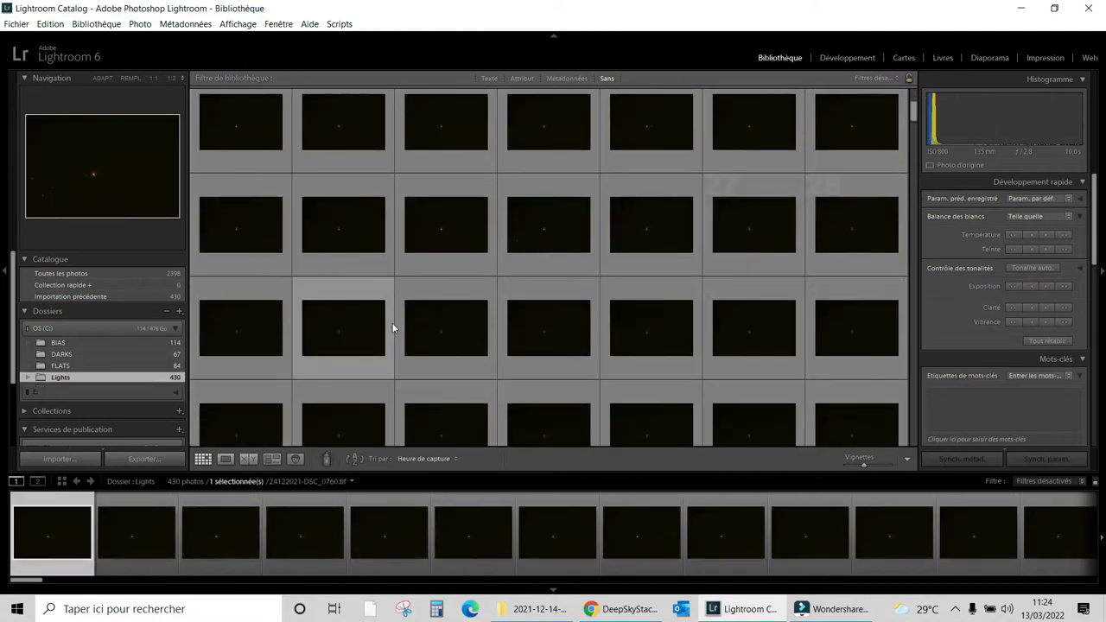
pyautogui.click(241, 153)
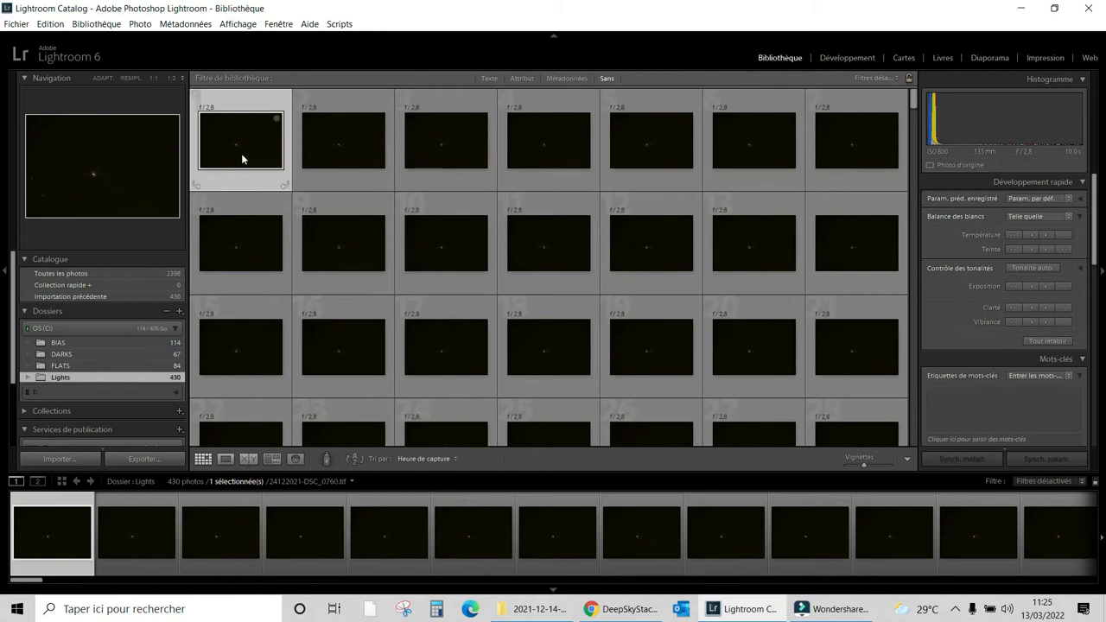
pyautogui.click(223, 459)
pyautogui.click(362, 348)
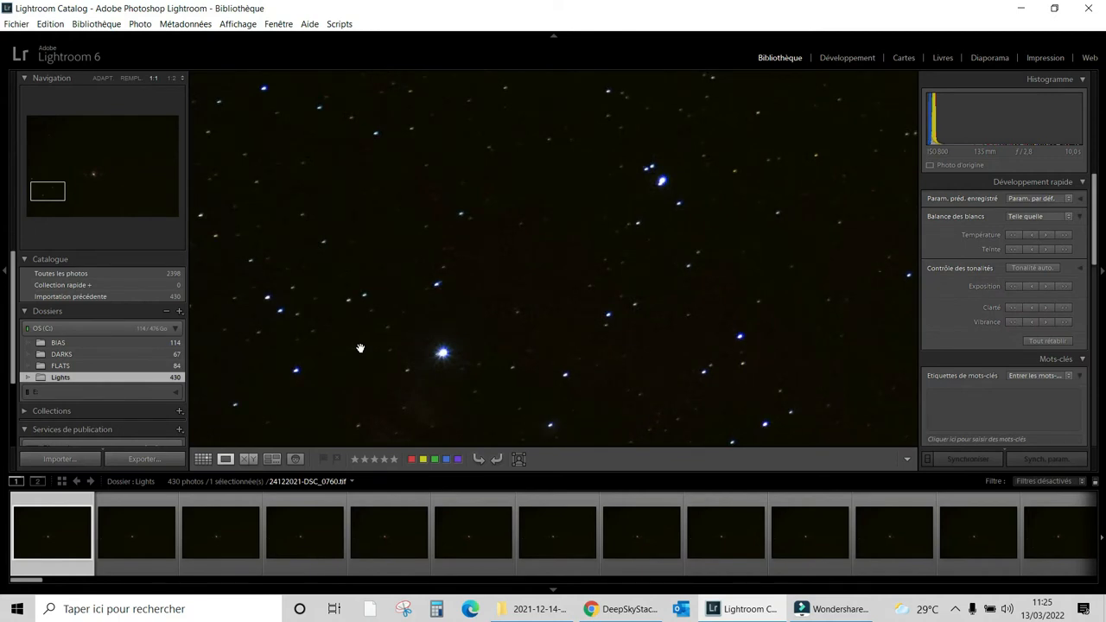
pyautogui.click(137, 526)
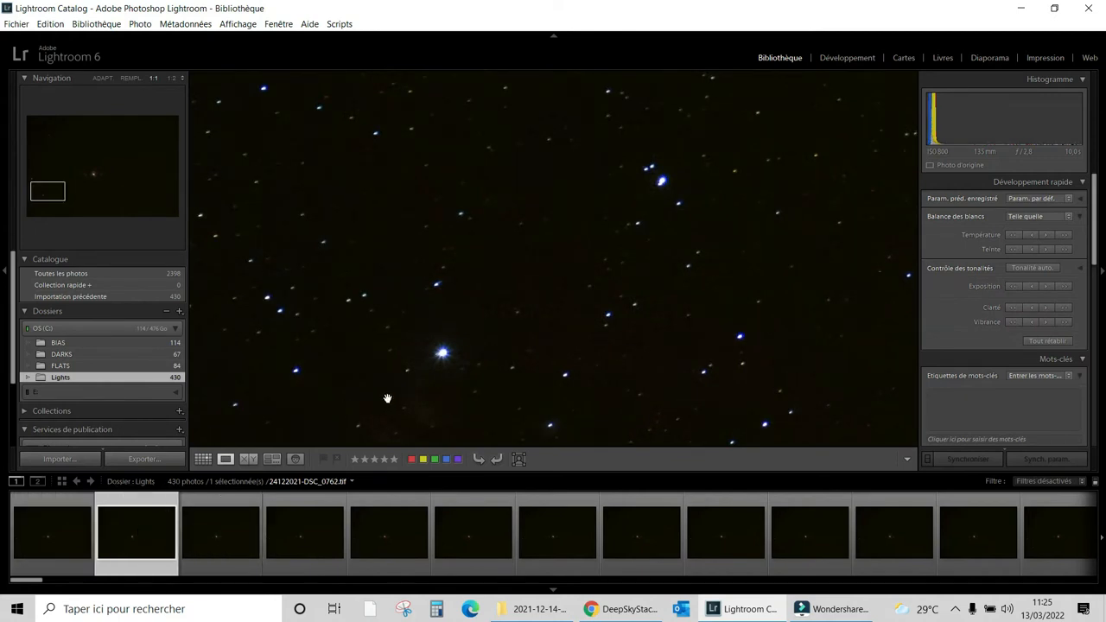
# Step: Examine the nebula area at 1:1 across the second to fourth light frames, and at 1:2 on the fourth and fifth
pyautogui.click(52, 188)
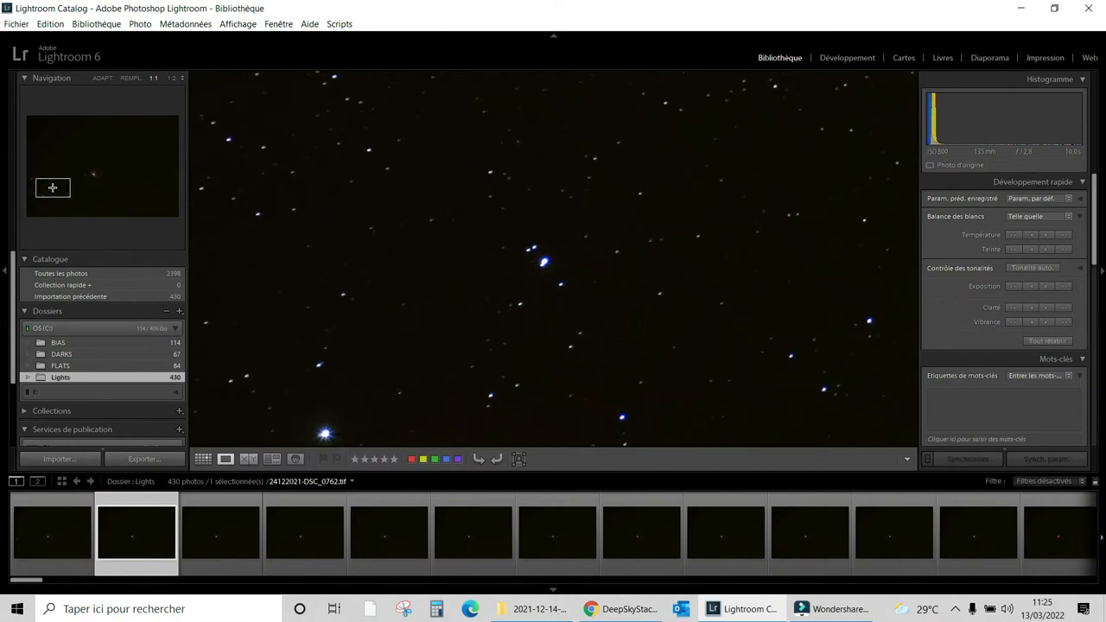
pyautogui.moveTo(53, 188); pyautogui.dragTo(87, 174)
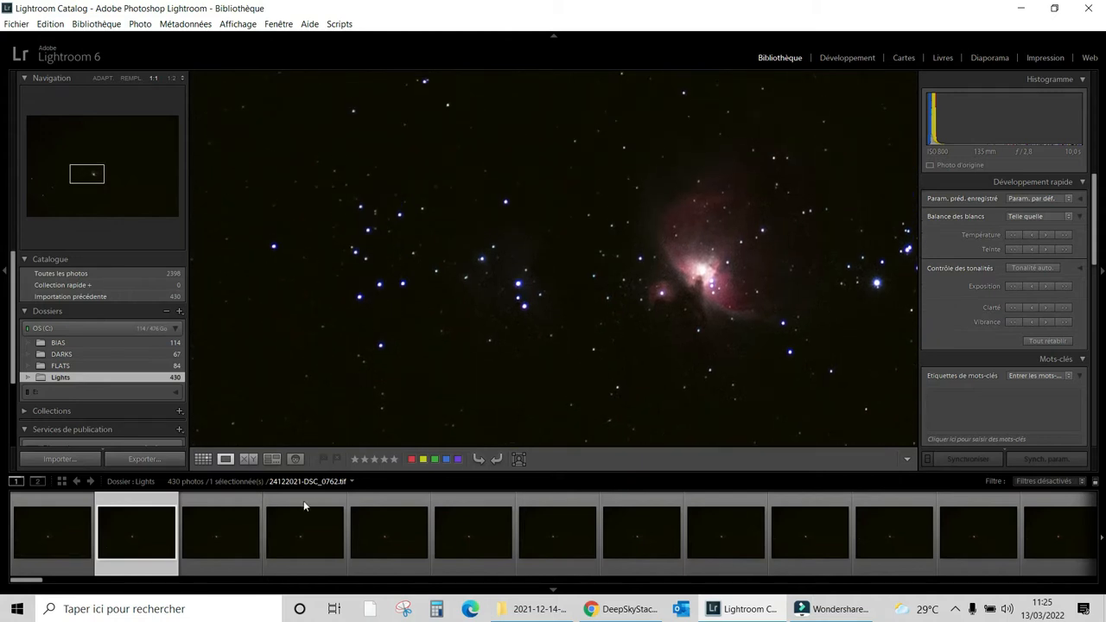
pyautogui.click(244, 540)
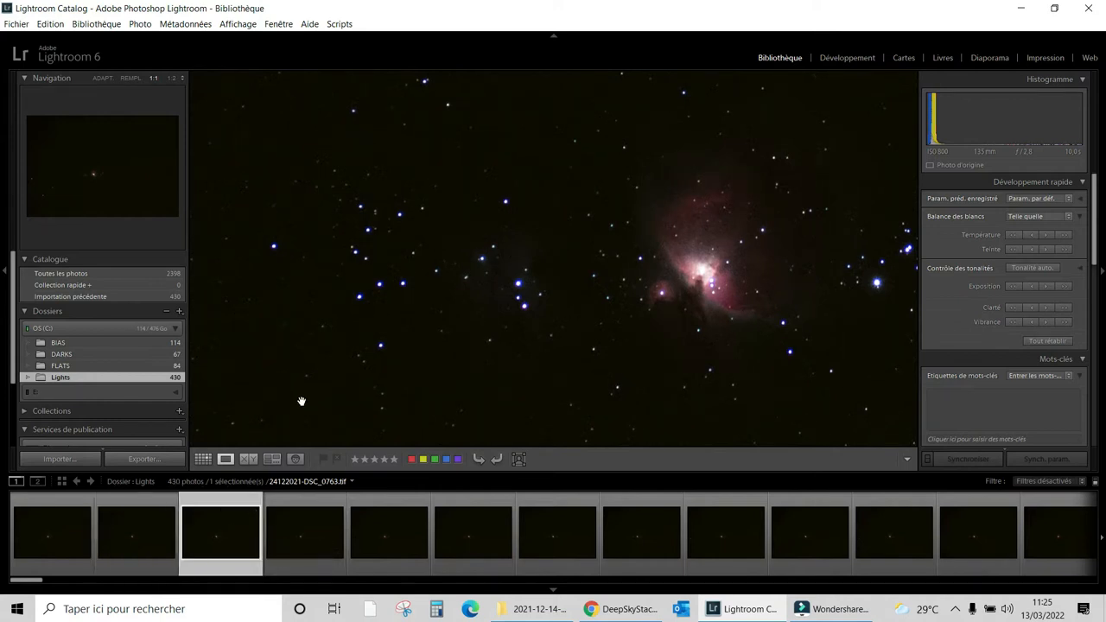
pyautogui.click(293, 534)
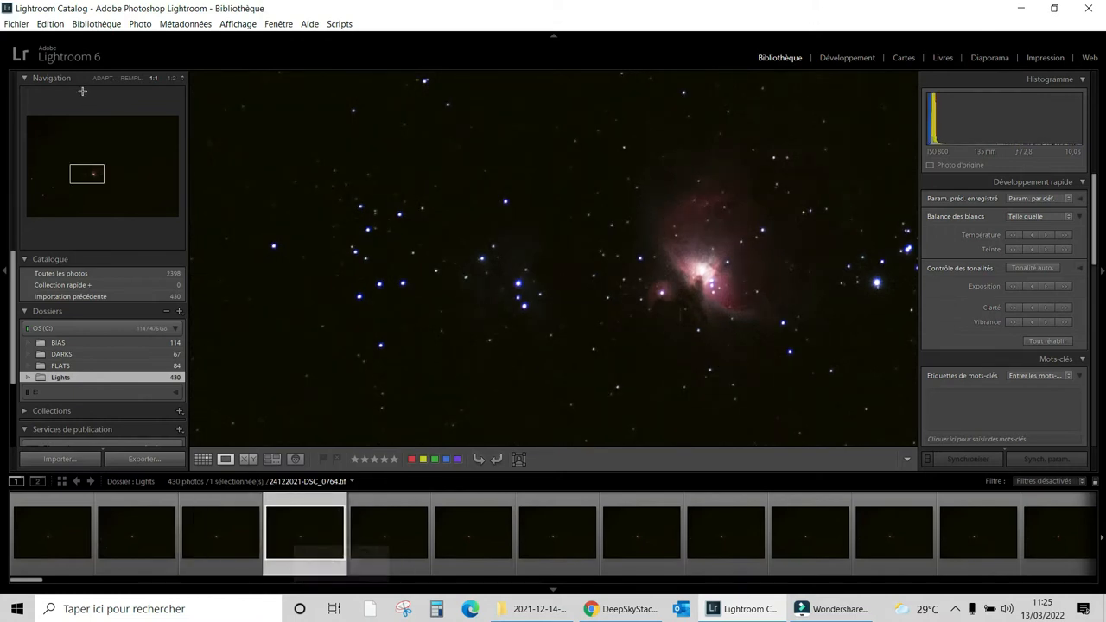
pyautogui.click(171, 78)
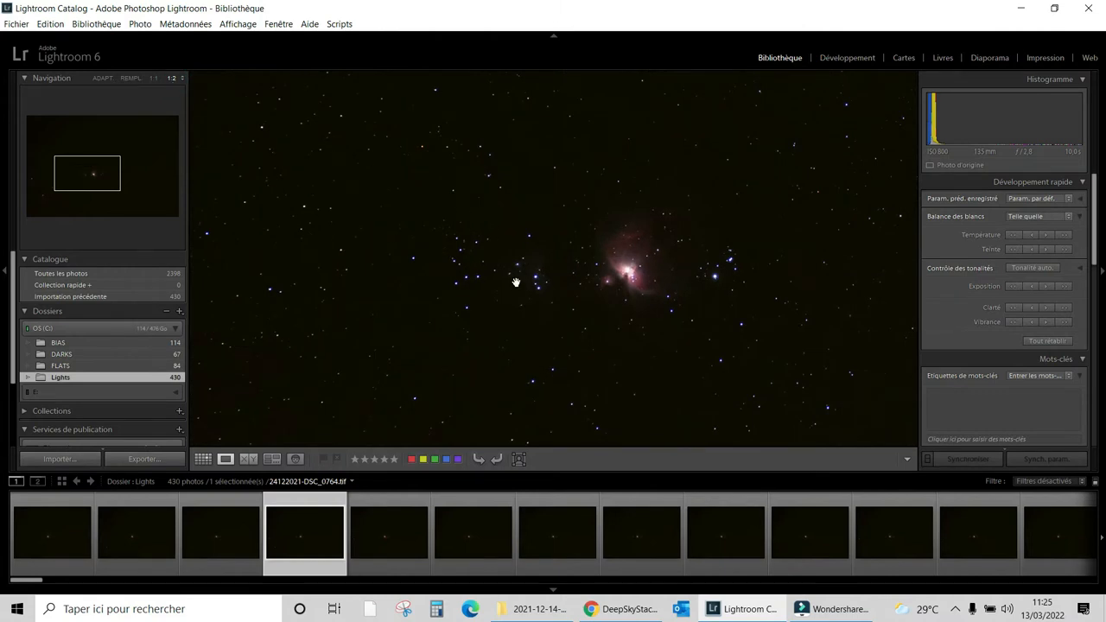
pyautogui.click(391, 533)
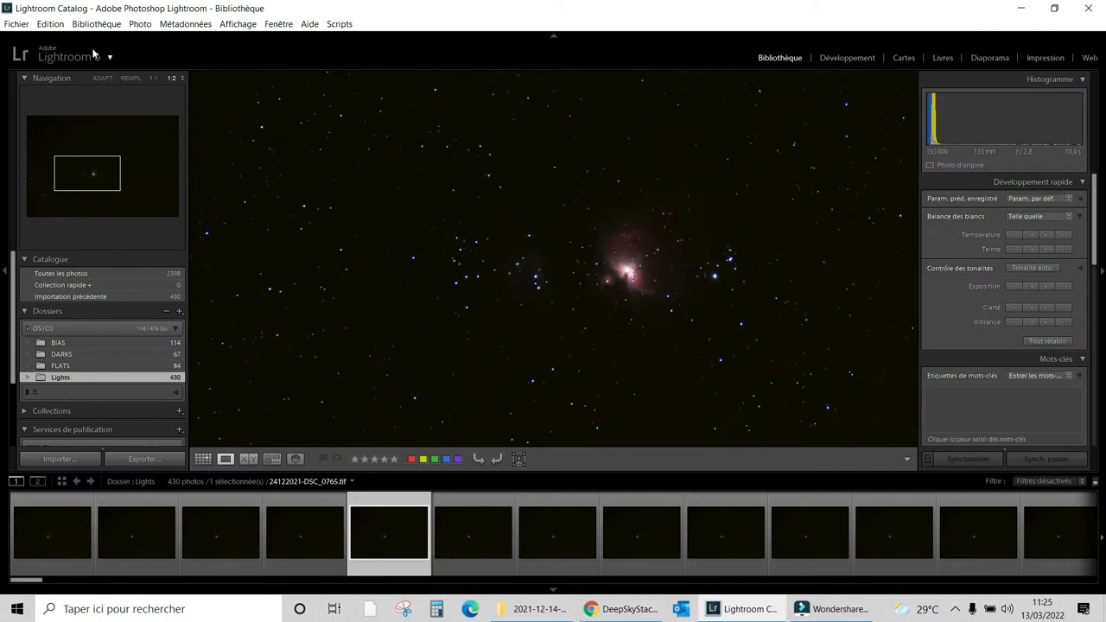
# Step: Return the Lights folder to grid view, and switch to Chrome to look at the DeepSkyStacker home page
pyautogui.click(202, 459)
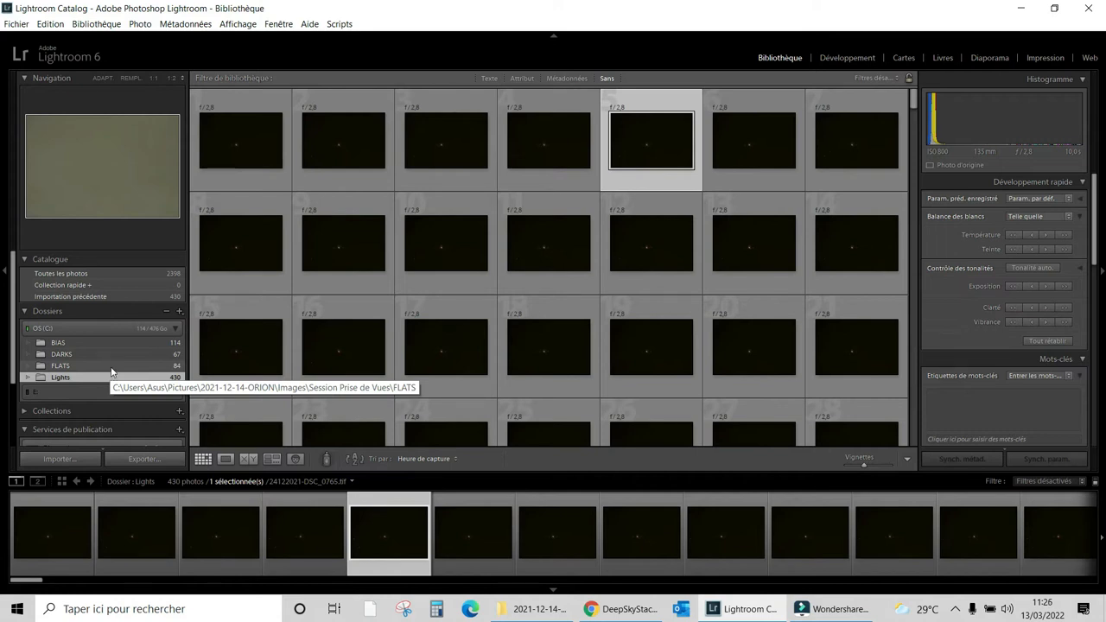
pyautogui.click(1020, 9)
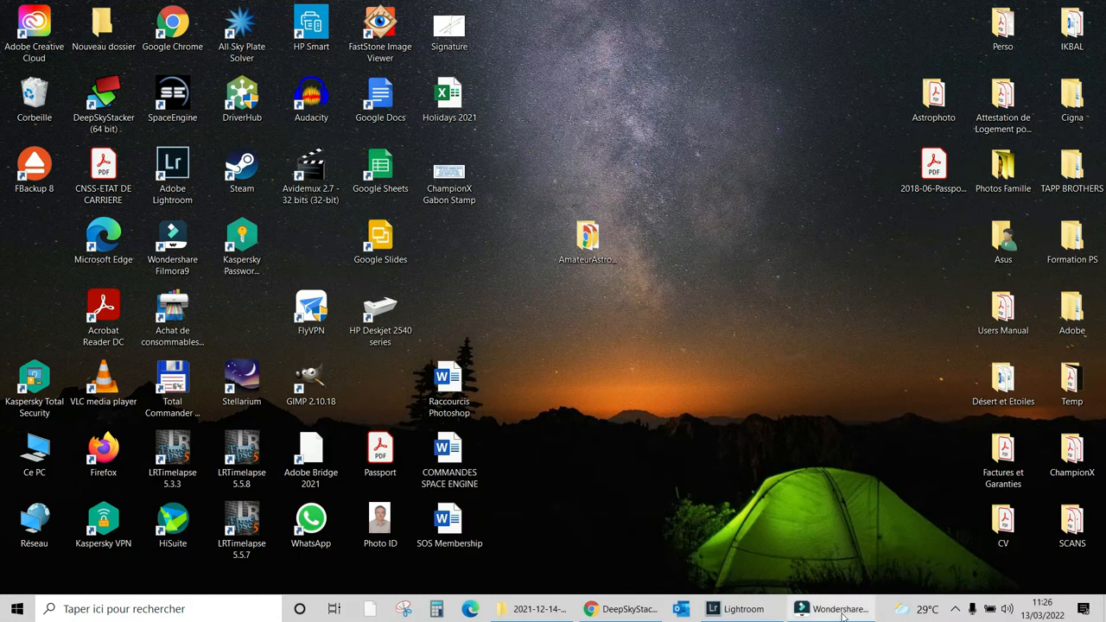
pyautogui.click(628, 610)
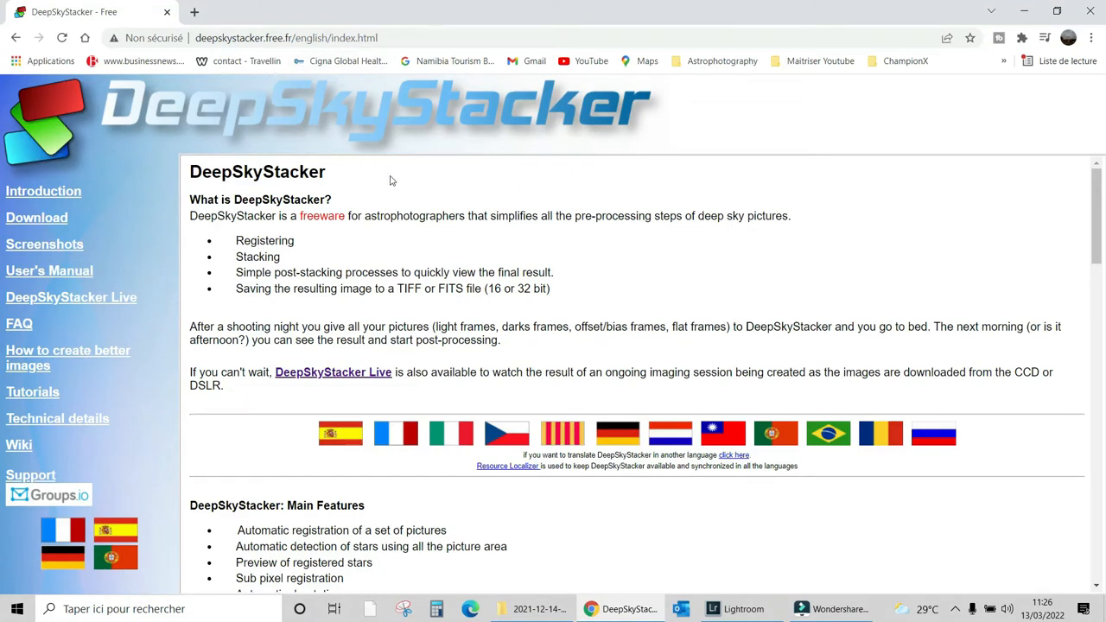
pyautogui.click(1020, 12)
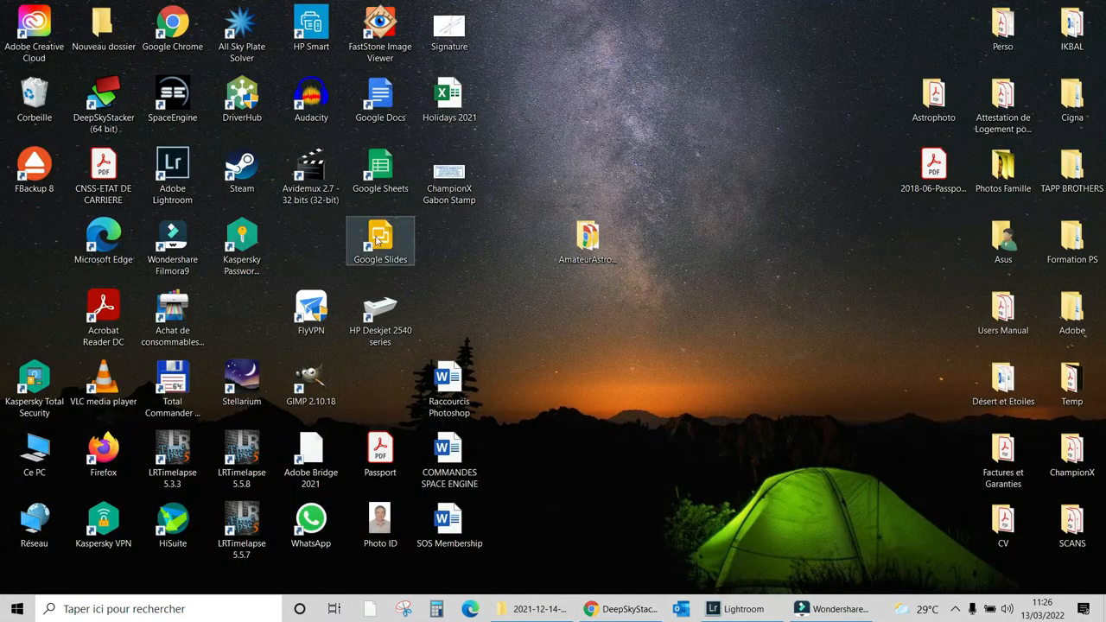
# Step: Launch DeepSkyStacker (64 bit) and browse for image files in the Lights folder under 2021-12-14-ORION, Images, Session Prise de Vues
pyautogui.doubleClick(113, 113)
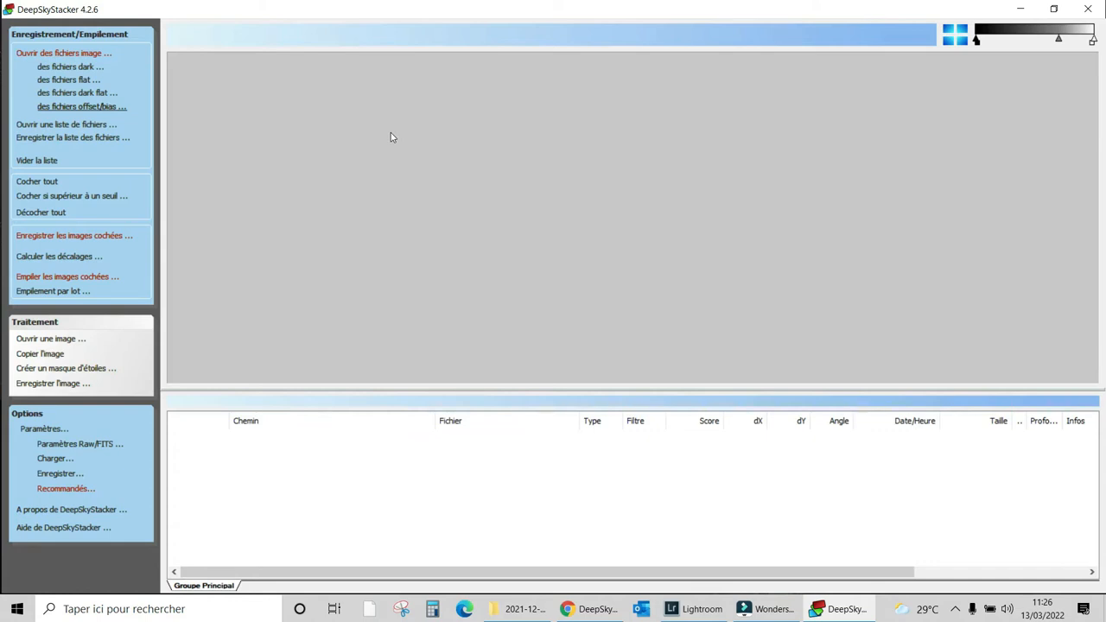
pyautogui.click(94, 56)
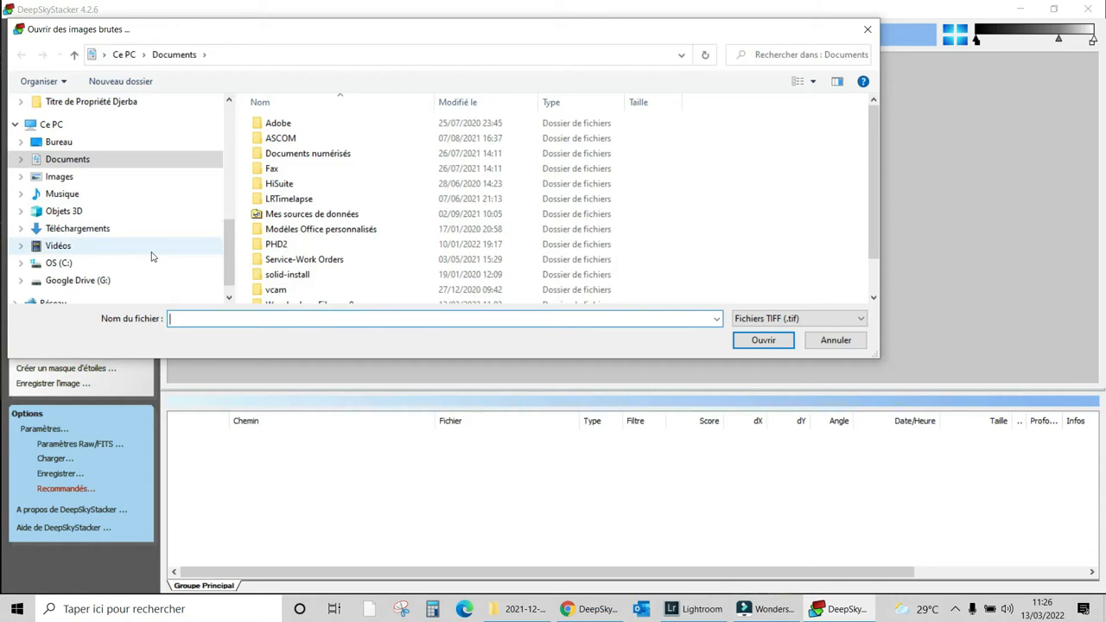
pyautogui.click(83, 177)
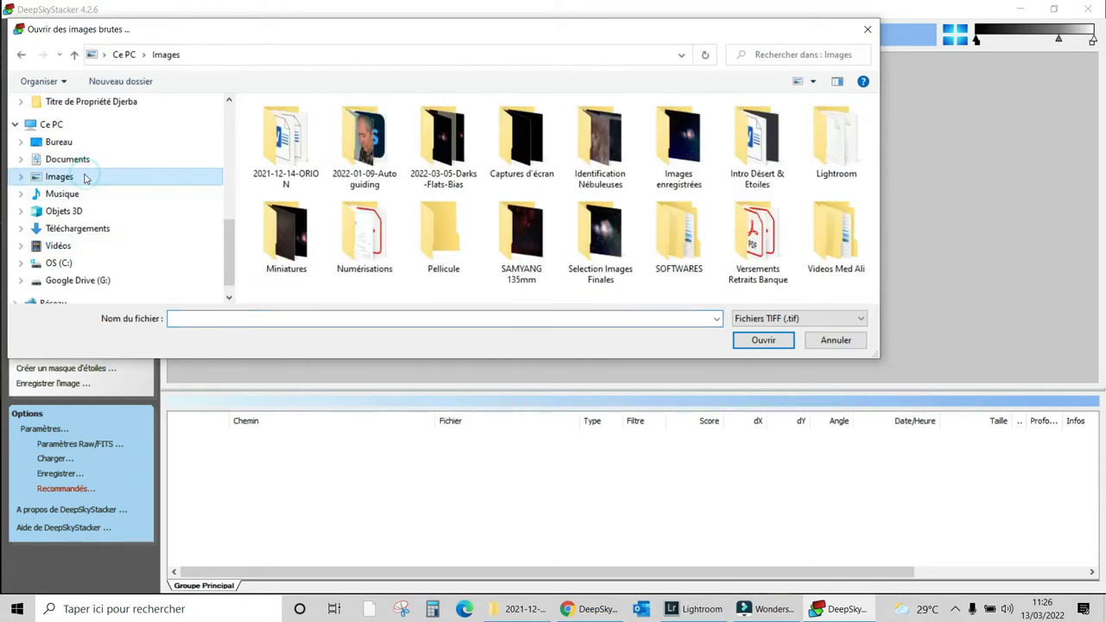
pyautogui.doubleClick(283, 142)
pyautogui.doubleClick(281, 166)
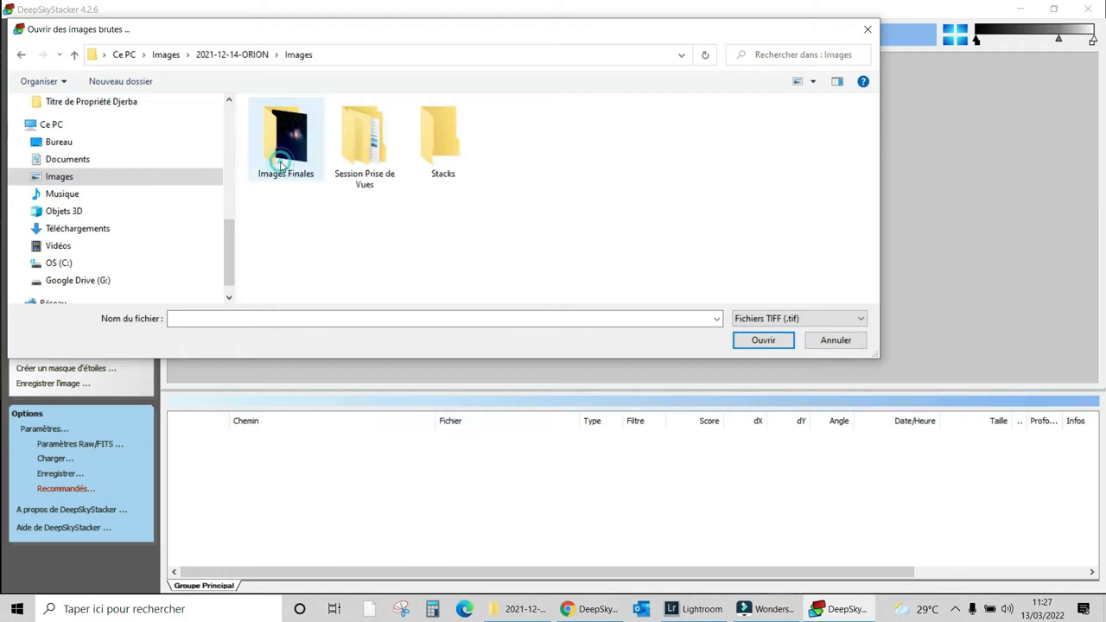
pyautogui.doubleClick(353, 155)
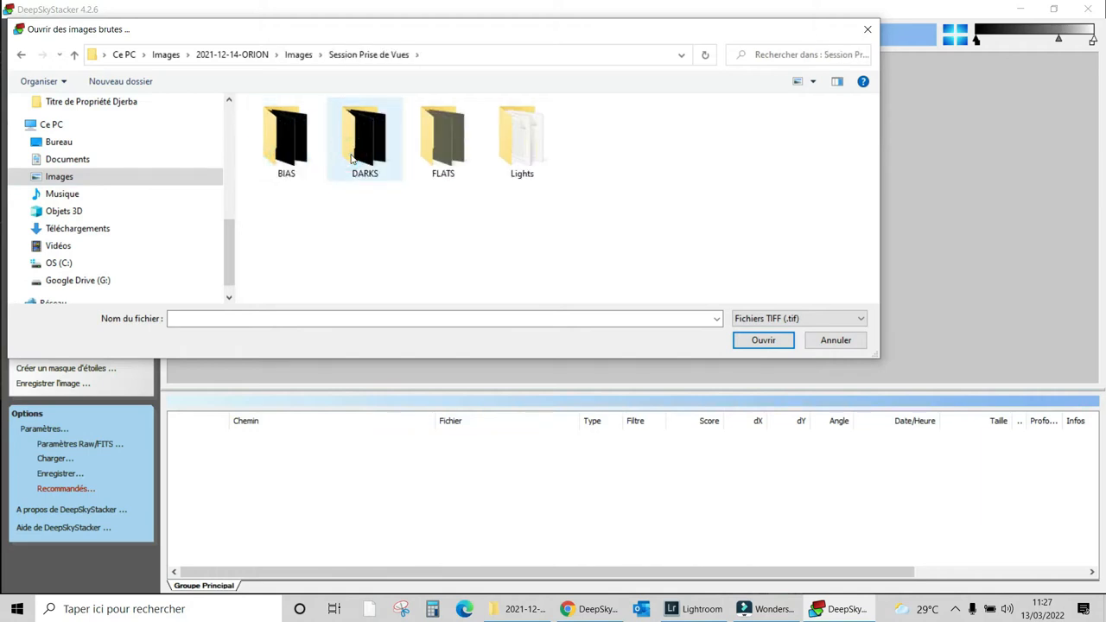
pyautogui.doubleClick(512, 153)
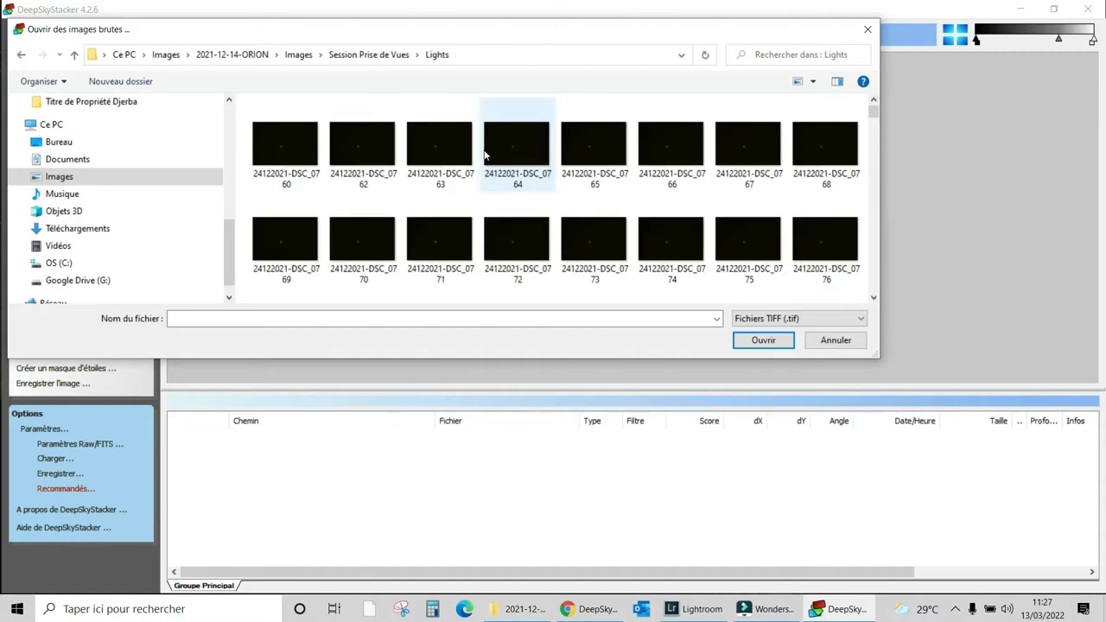
# Step: Load all the light frames from 24122021-DSC_0760 through 24122021-DSC_1267 into the file list
pyautogui.click(286, 127)
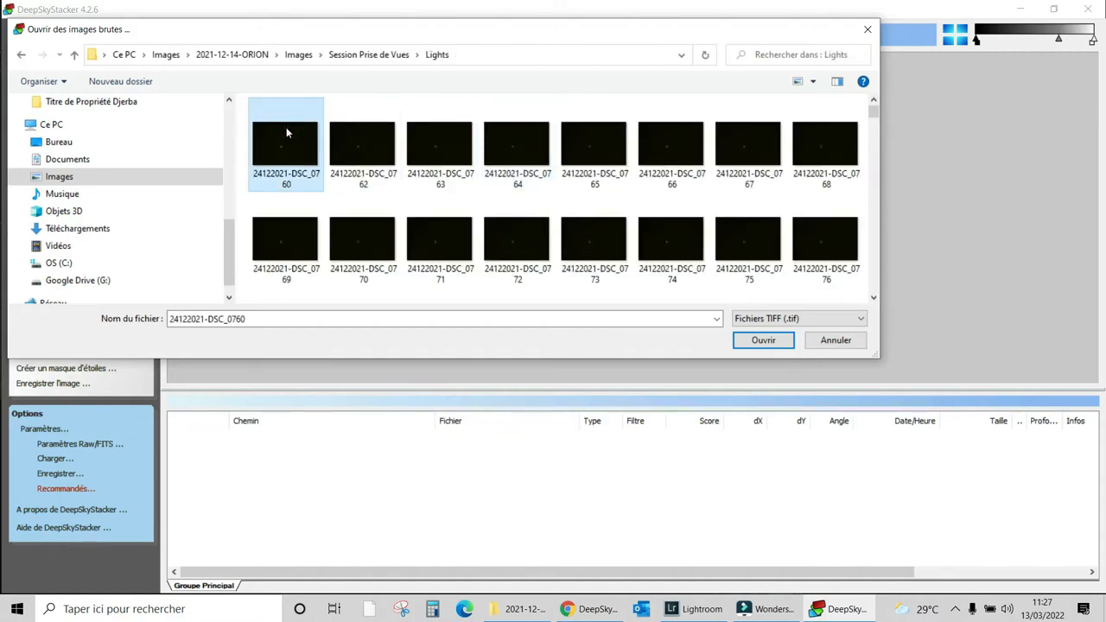
pyautogui.moveTo(873, 112); pyautogui.dragTo(873, 285)
pyautogui.keyDown('shift'); pyautogui.click(672, 250); pyautogui.keyUp('shift')
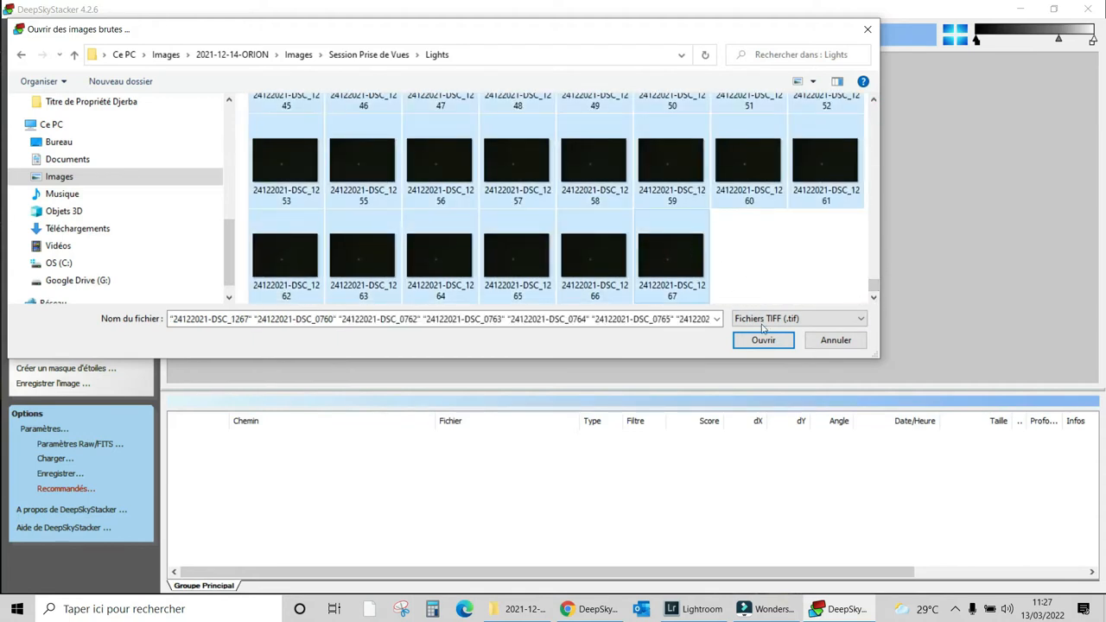
pyautogui.click(769, 340)
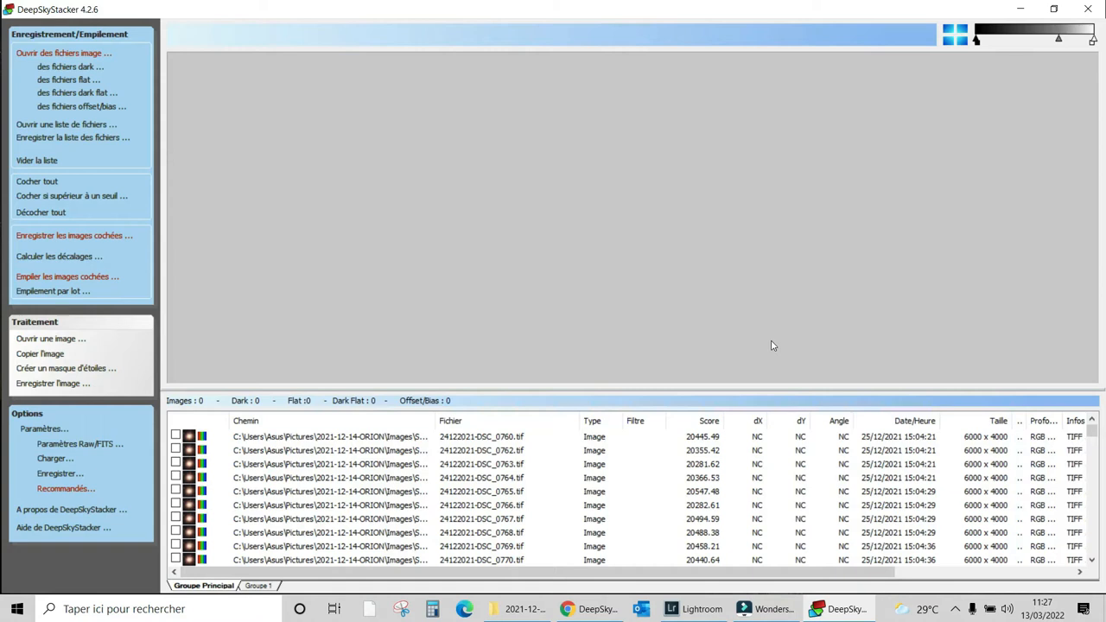
# Step: Look through the whole list of loaded light frames, including their file names and scores
pyautogui.scroll(-9, 369, 450)
pyautogui.scroll(-20, 370, 450)
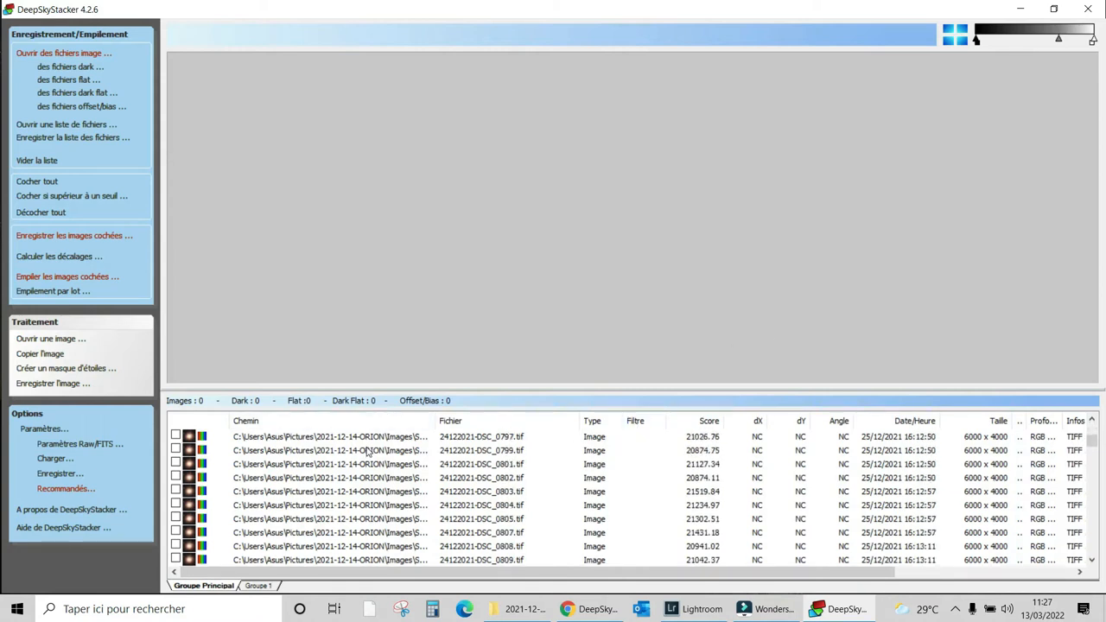
pyautogui.scroll(-2, 367, 445)
pyautogui.scroll(20, 368, 437)
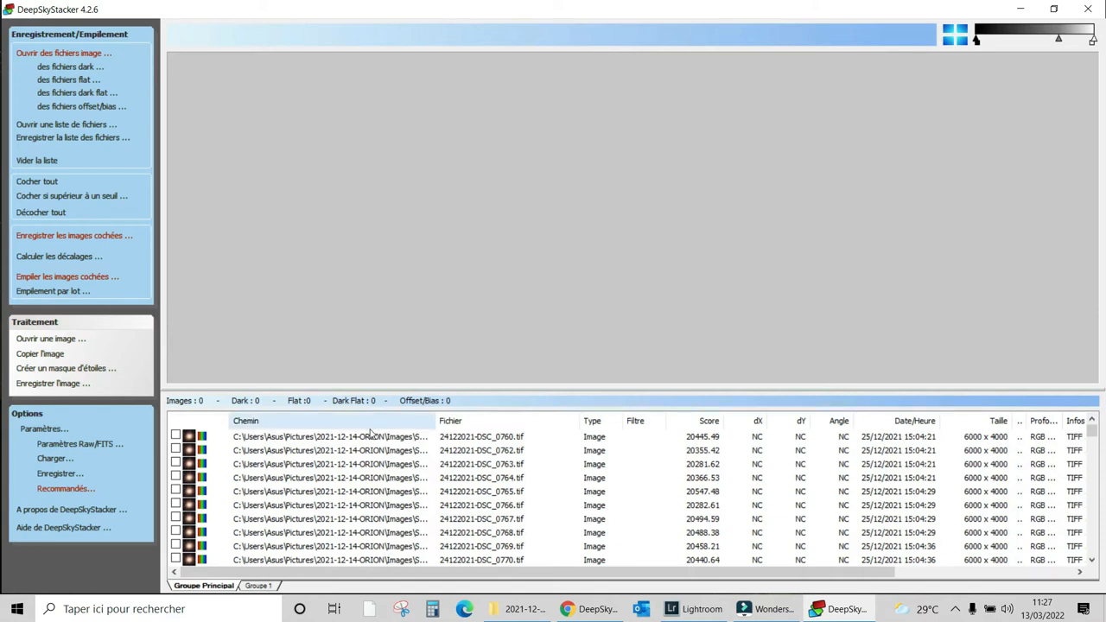
pyautogui.scroll(-20, 369, 432)
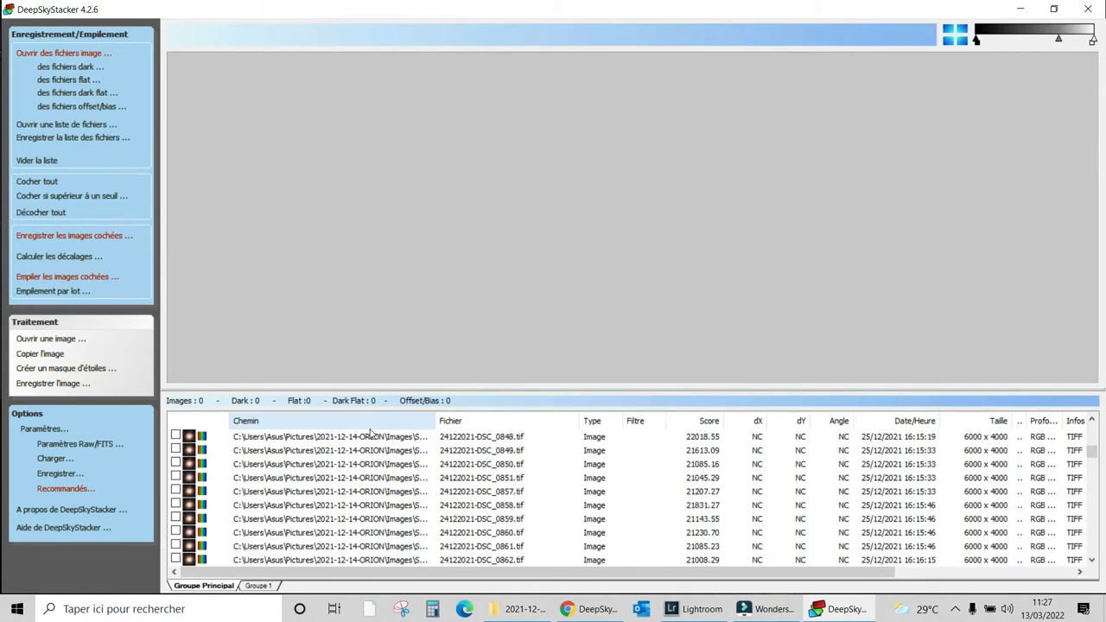
pyautogui.scroll(-20, 370, 430)
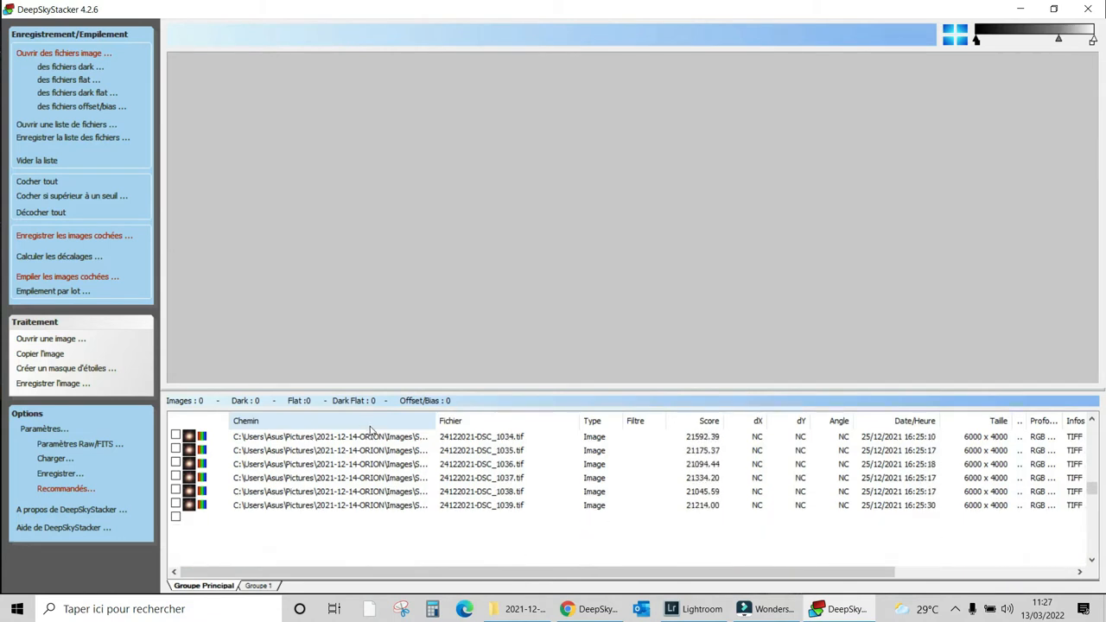
pyautogui.scroll(-20, 371, 427)
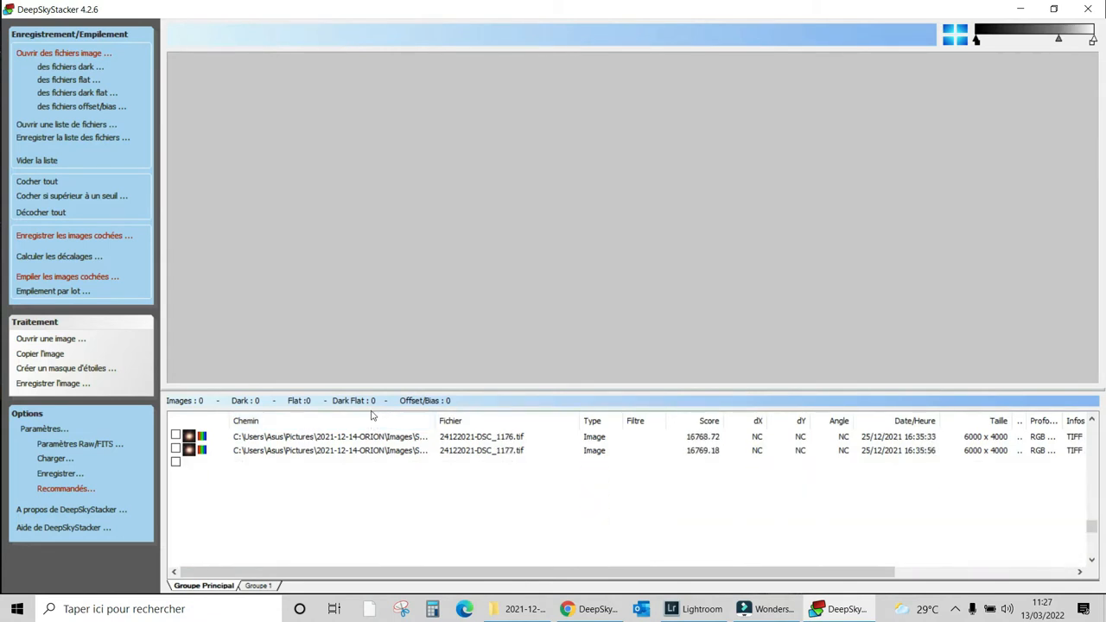
pyautogui.scroll(-20, 332, 480)
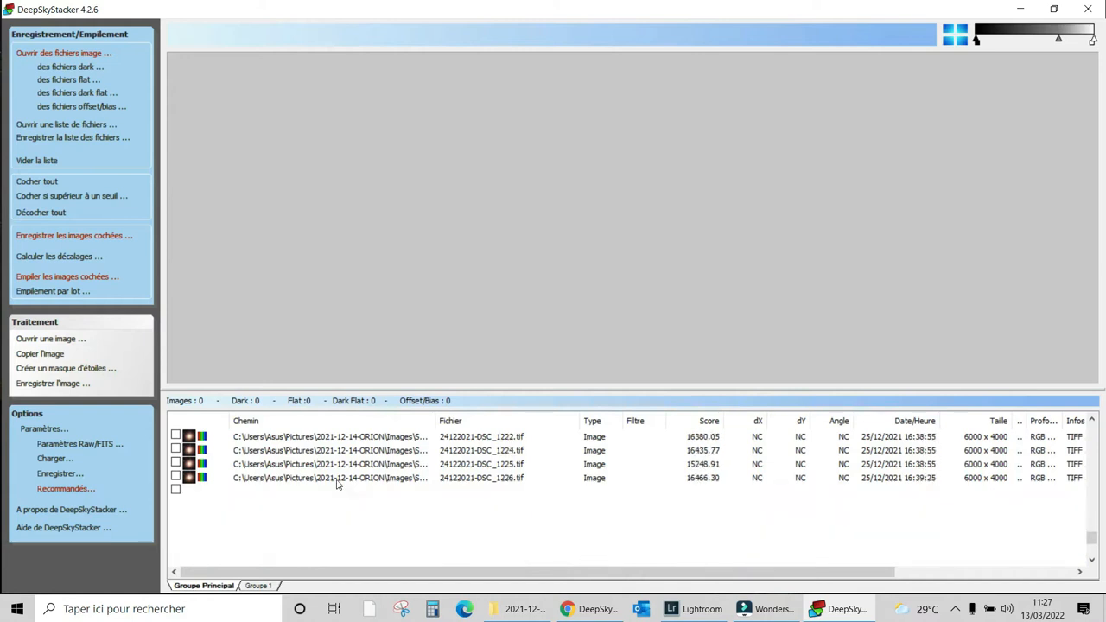
pyautogui.scroll(-15, 340, 473)
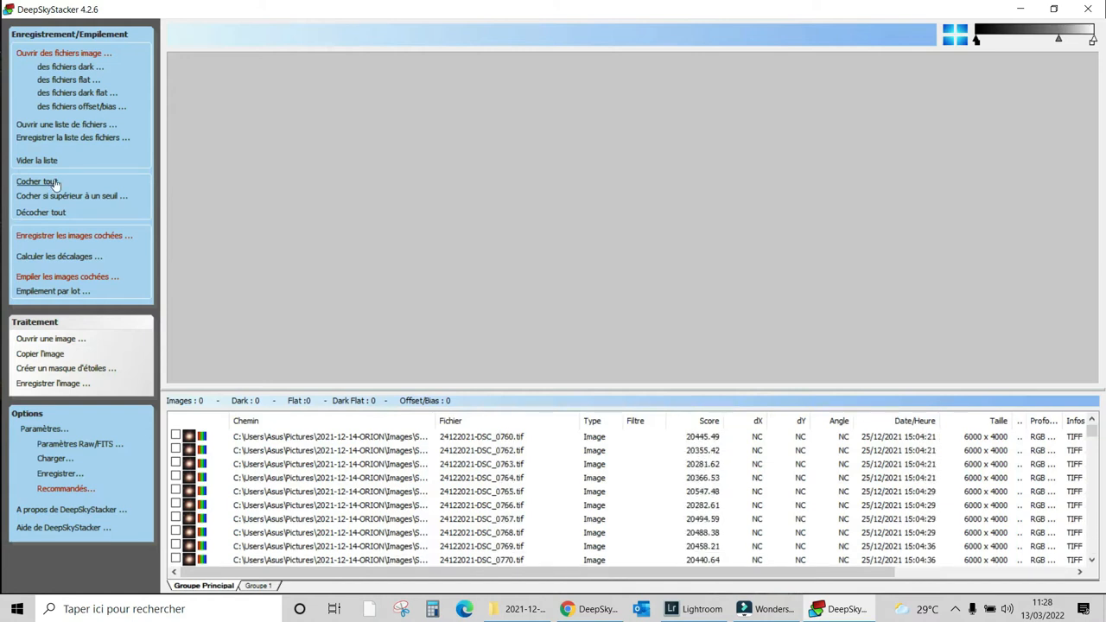
# Step: Check all the light frames and calculate their offsets (Calculer les décalages)
pyautogui.click(54, 183)
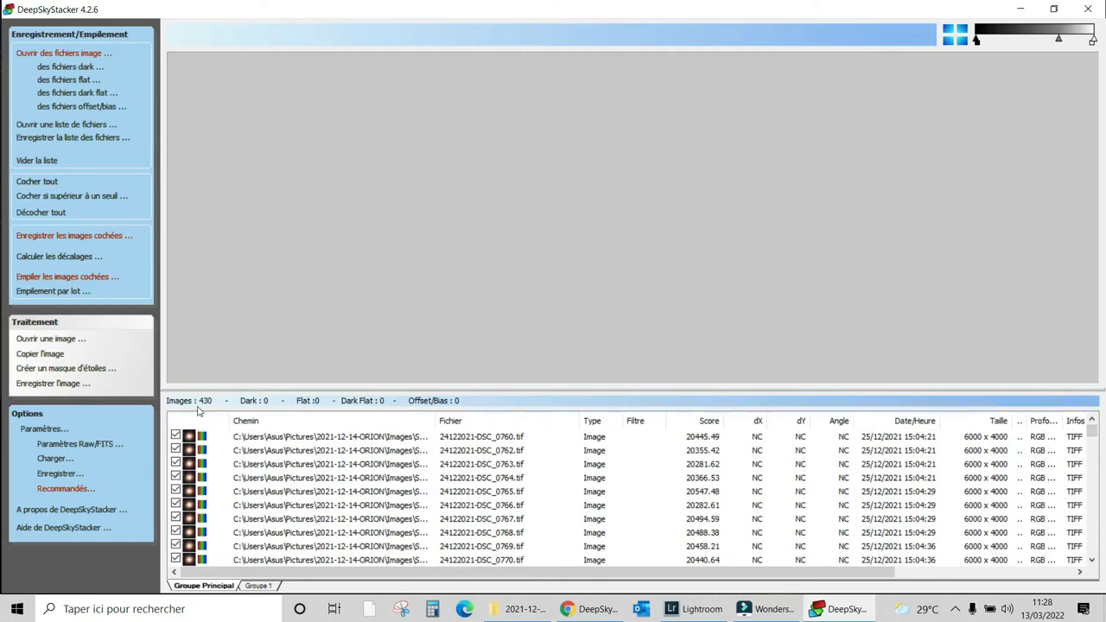
pyautogui.click(68, 259)
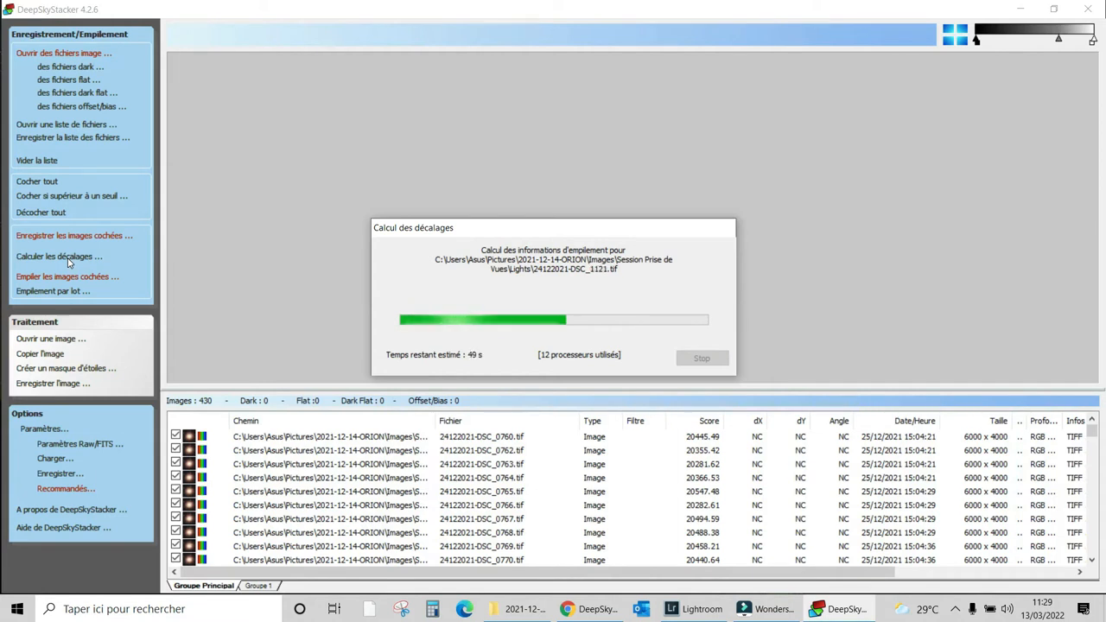
pyautogui.click(956, 610)
pyautogui.click(870, 287)
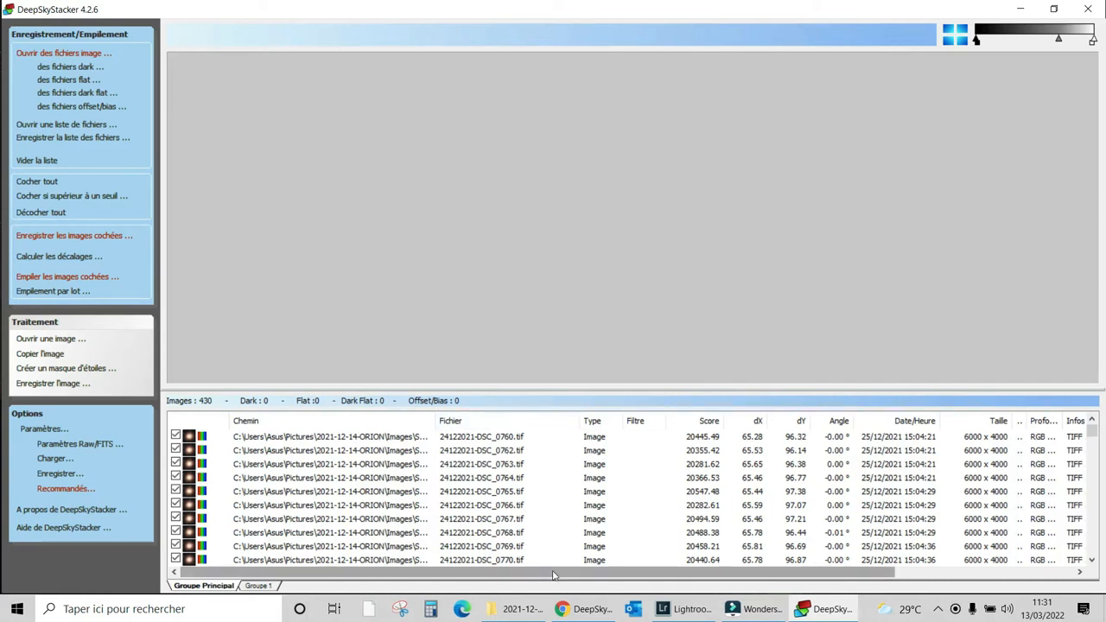
# Step: Examine the frames' scores, dX/dY offsets, angles and FWHM, previewing light frames DSC_0760, DSC_0784, DSC_0831 and DSC_0837
pyautogui.moveTo(554, 576); pyautogui.dragTo(636, 588)
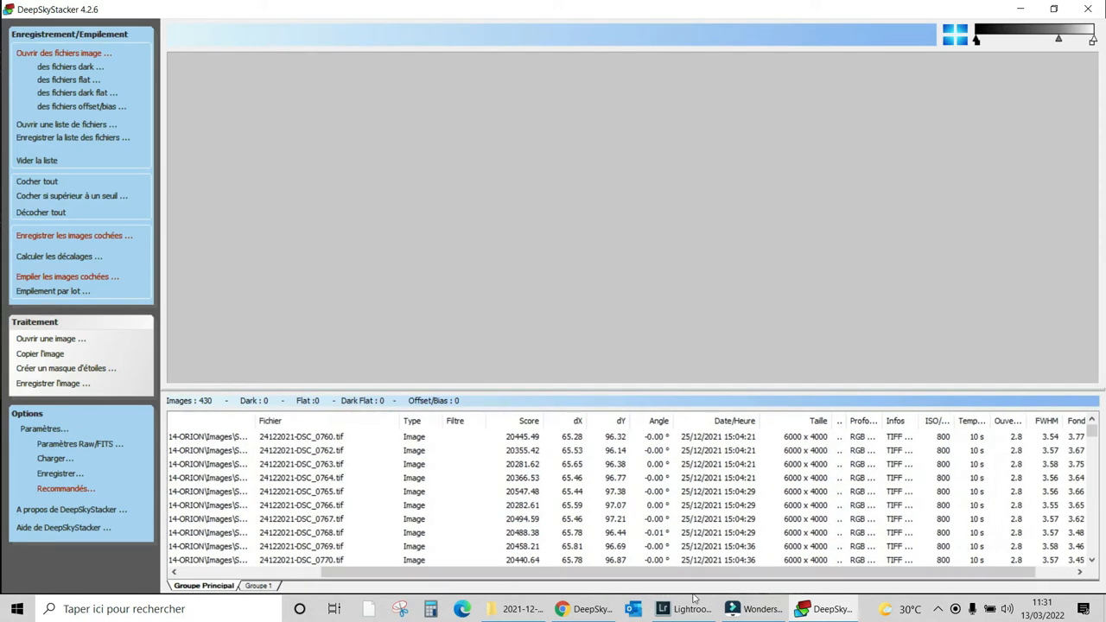
pyautogui.click(525, 438)
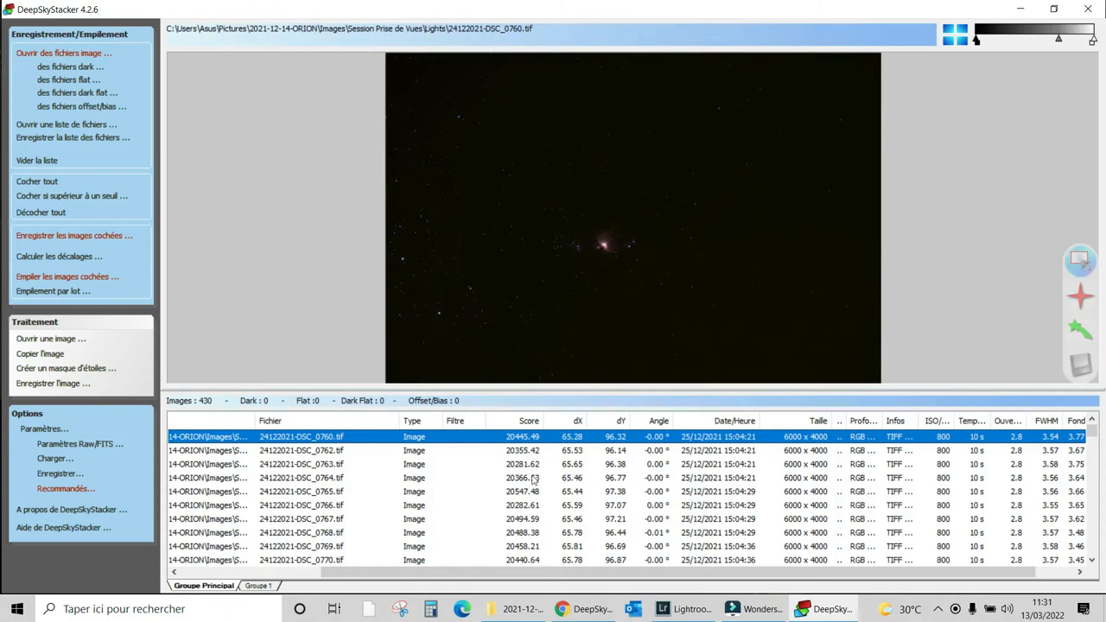
pyautogui.scroll(-5, 533, 484)
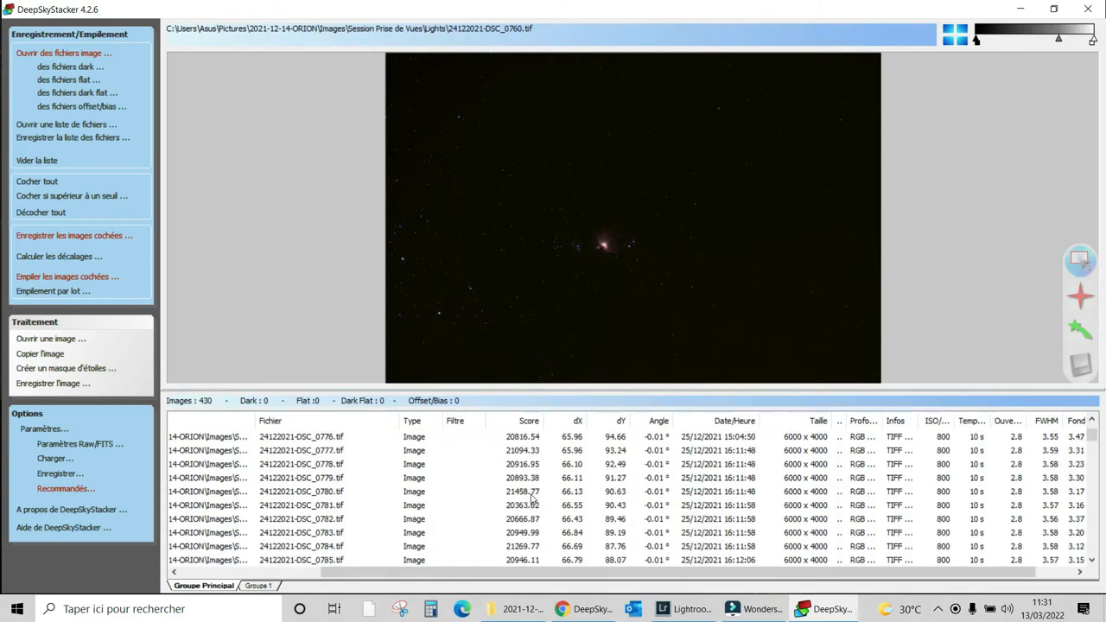
pyautogui.click(527, 547)
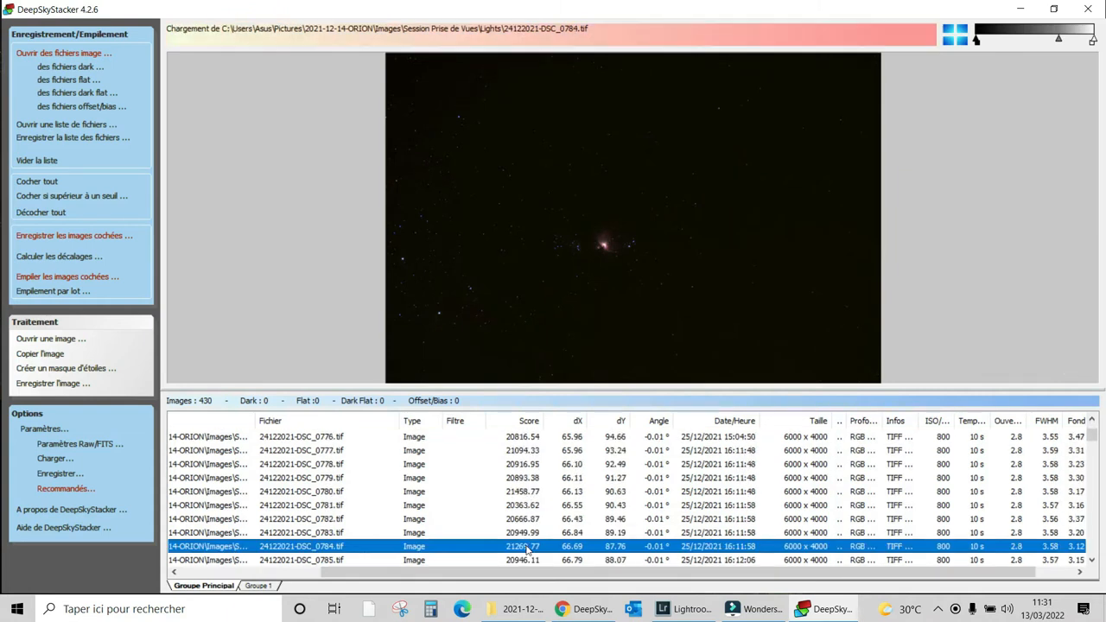
pyautogui.scroll(-2, 527, 549)
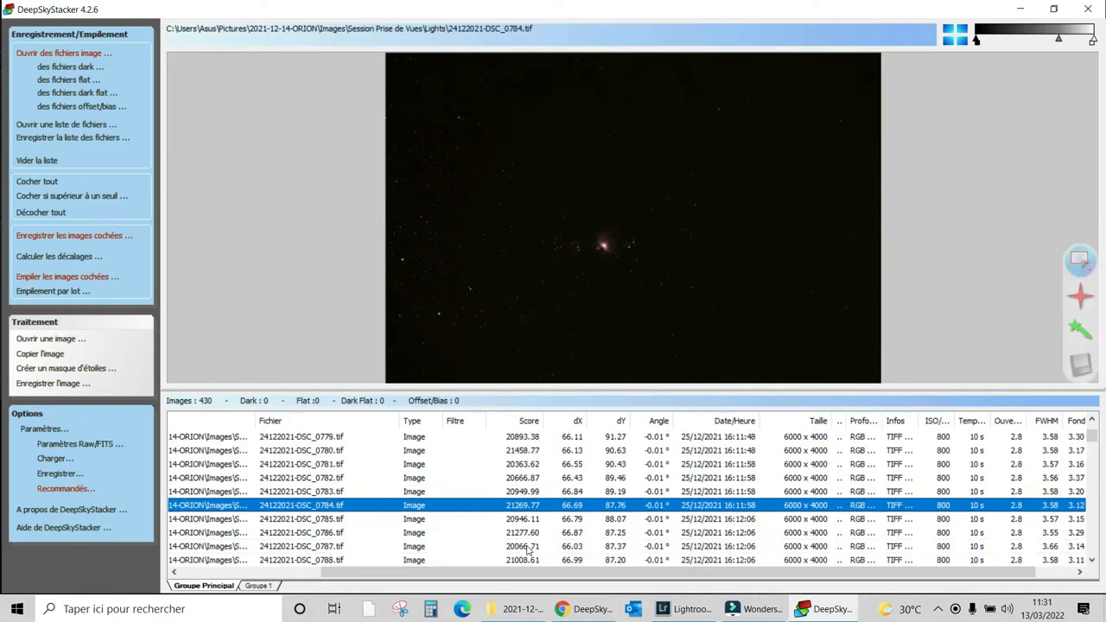
pyautogui.scroll(-7, 529, 549)
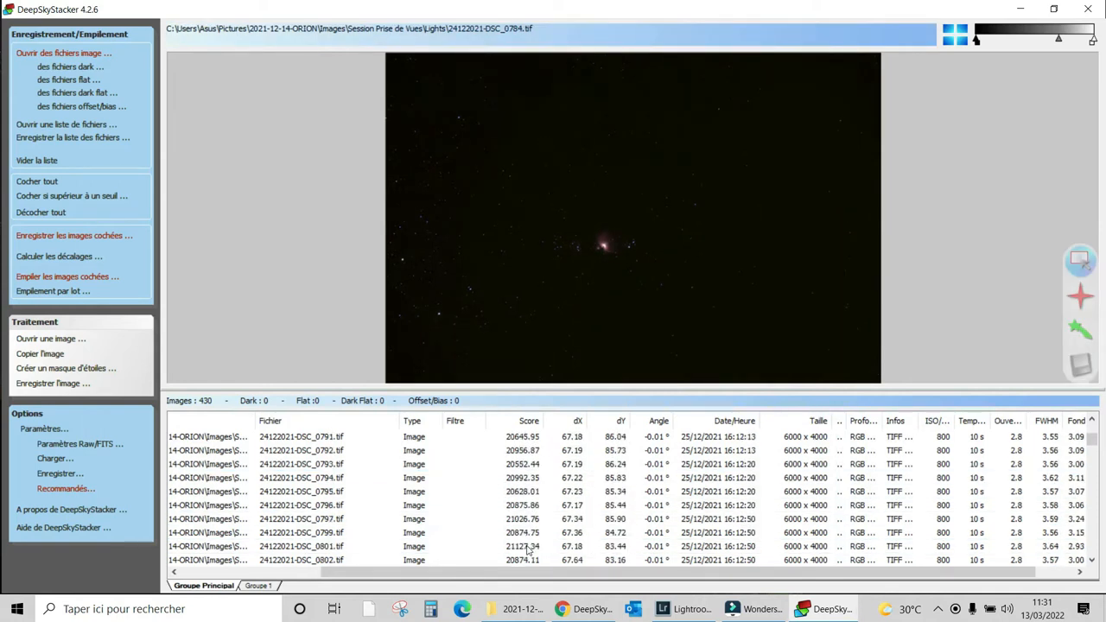
pyautogui.scroll(-3, 528, 550)
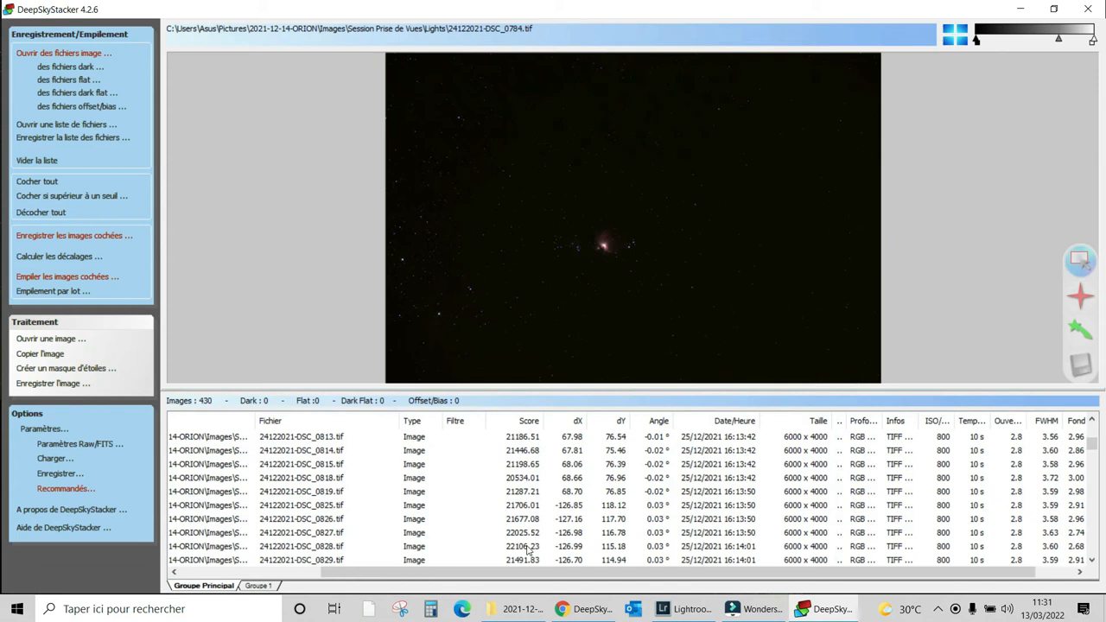
pyautogui.scroll(-1, 528, 550)
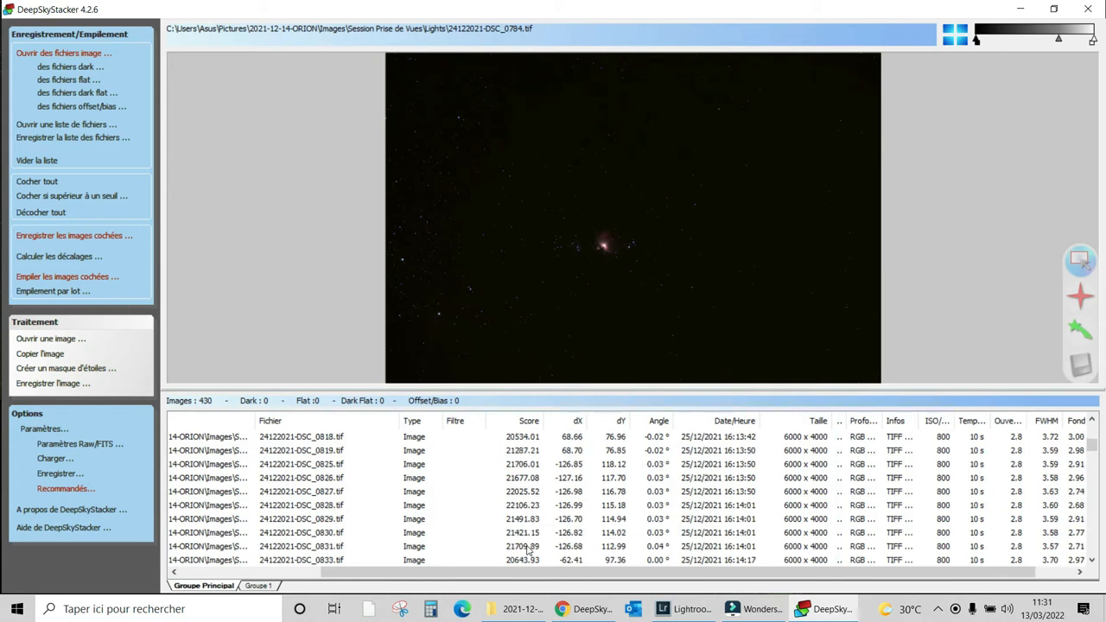
pyautogui.click(528, 551)
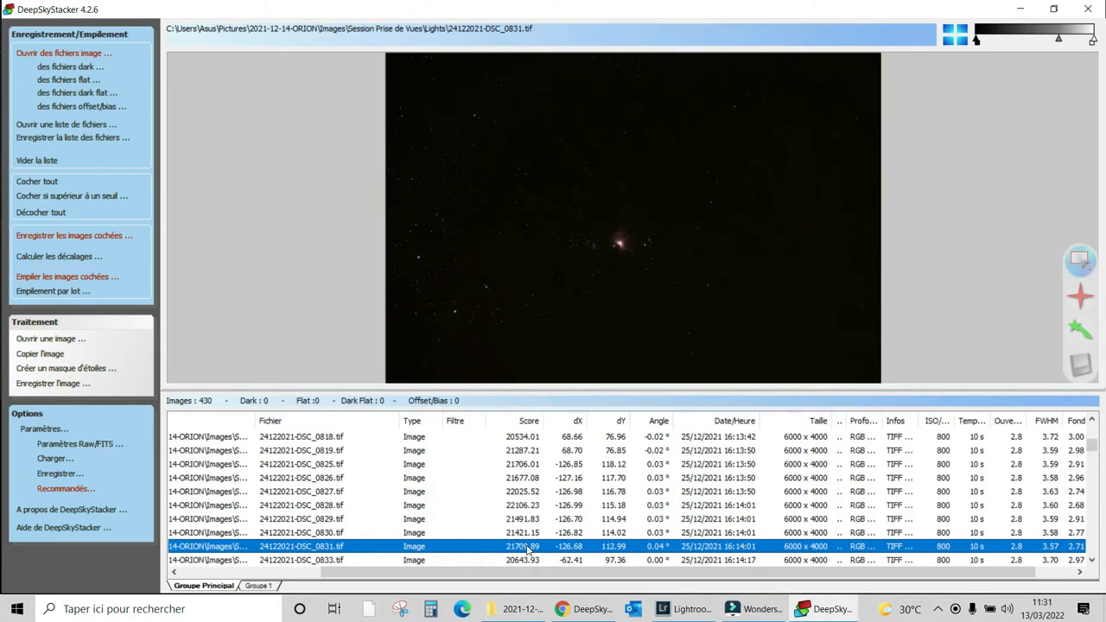
pyautogui.scroll(-2, 528, 550)
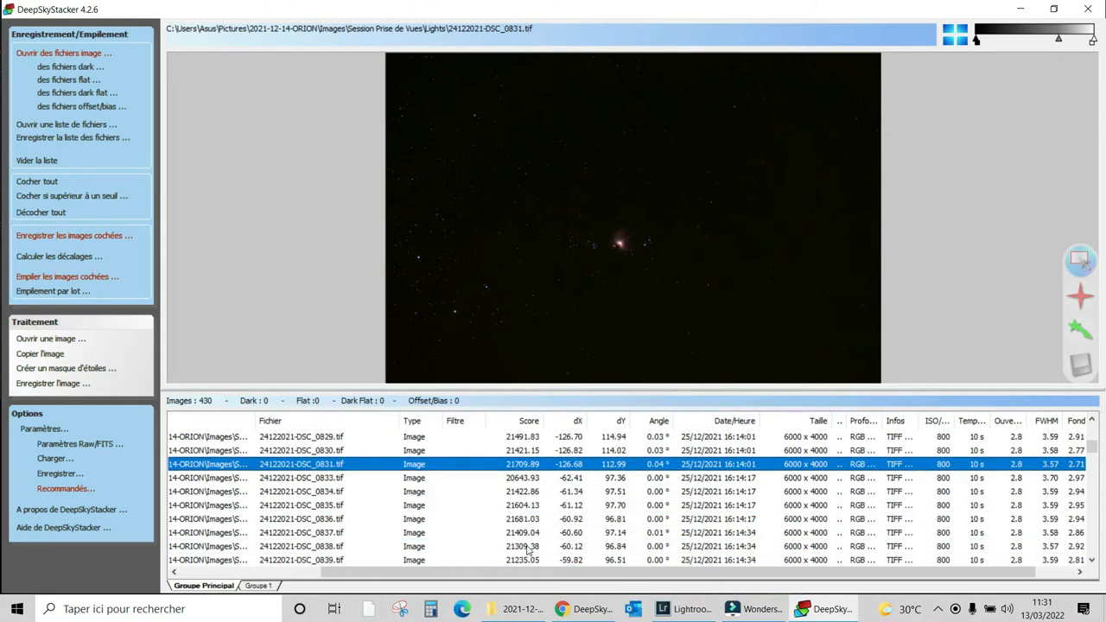
pyautogui.click(526, 536)
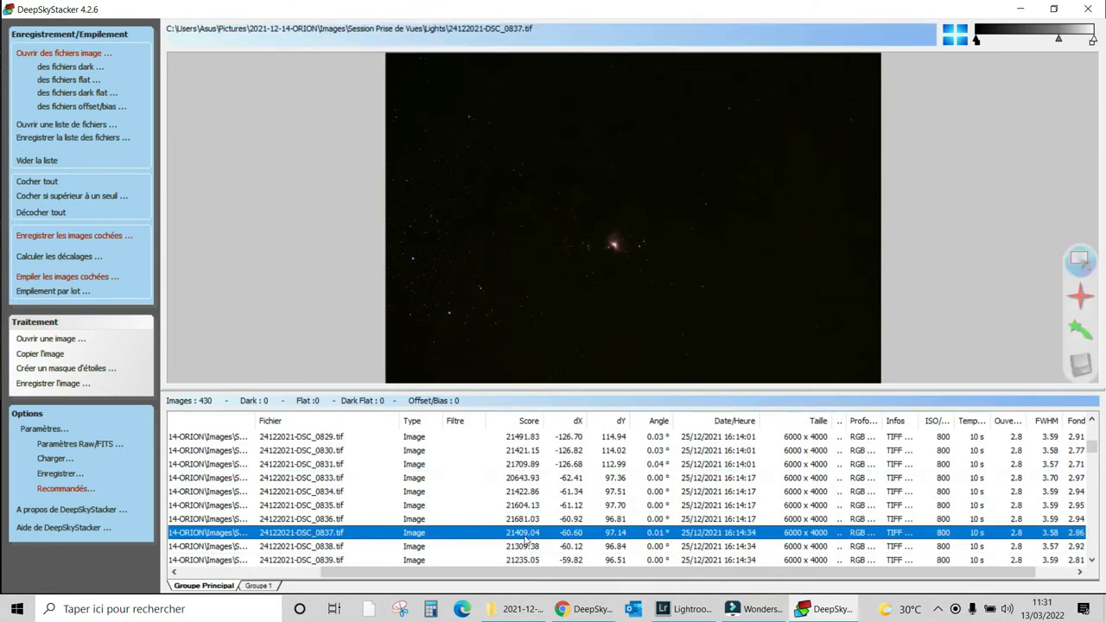
pyautogui.scroll(-2, 526, 539)
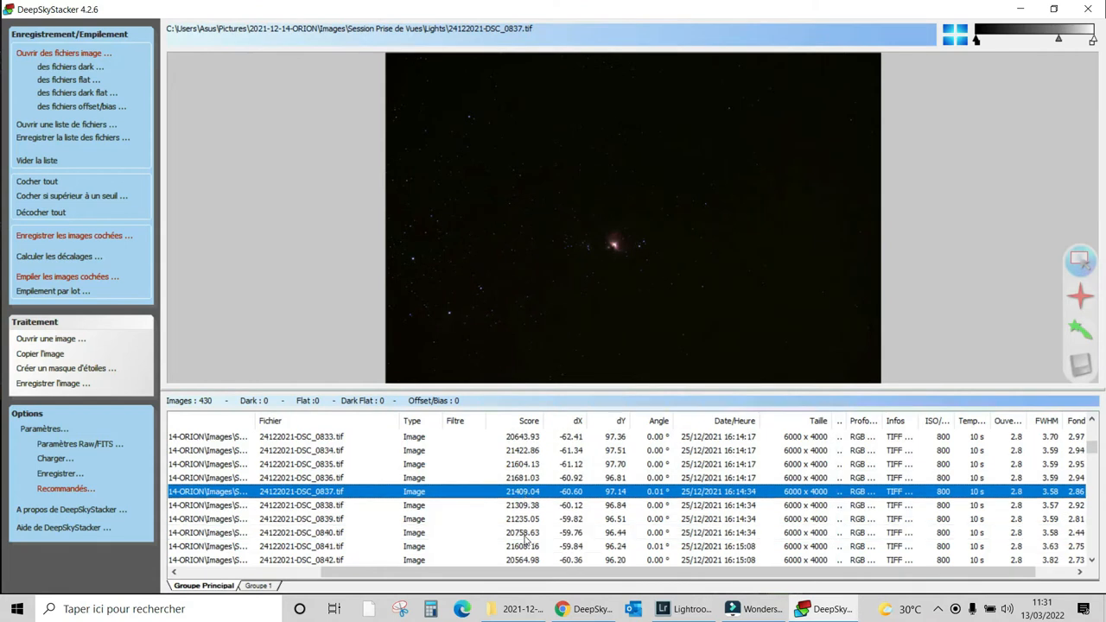
# Step: Examine the scores, offsets, FWHM and star counts of frames DSC_0842 through DSC_1010, previewing light frames DSC_1001 and DSC_1009
pyautogui.scroll(-2, 525, 539)
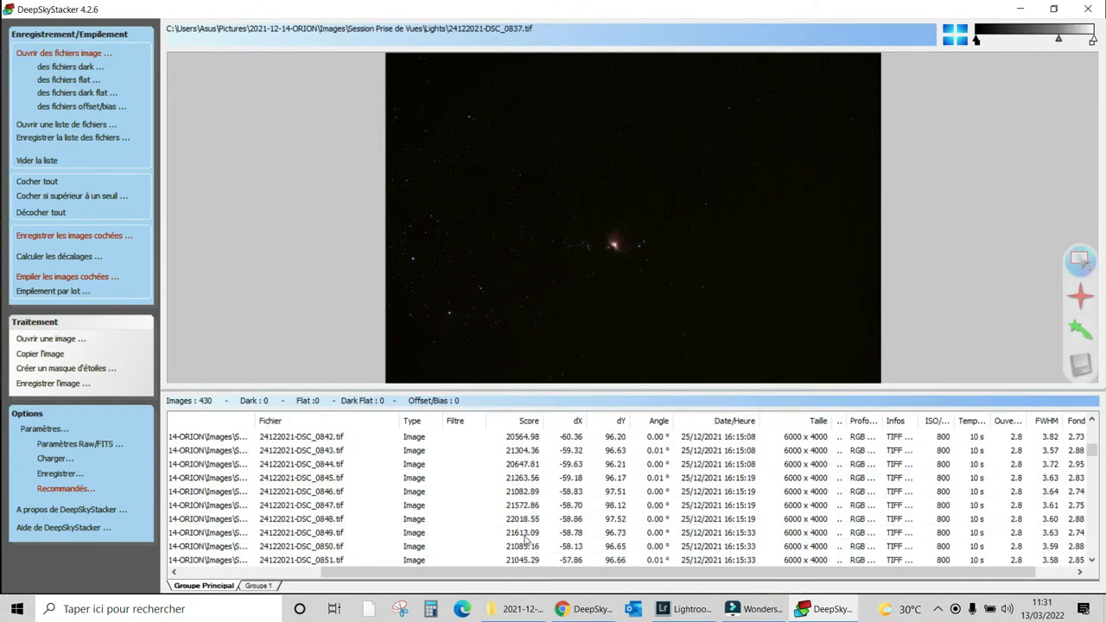
pyautogui.scroll(-10, 525, 539)
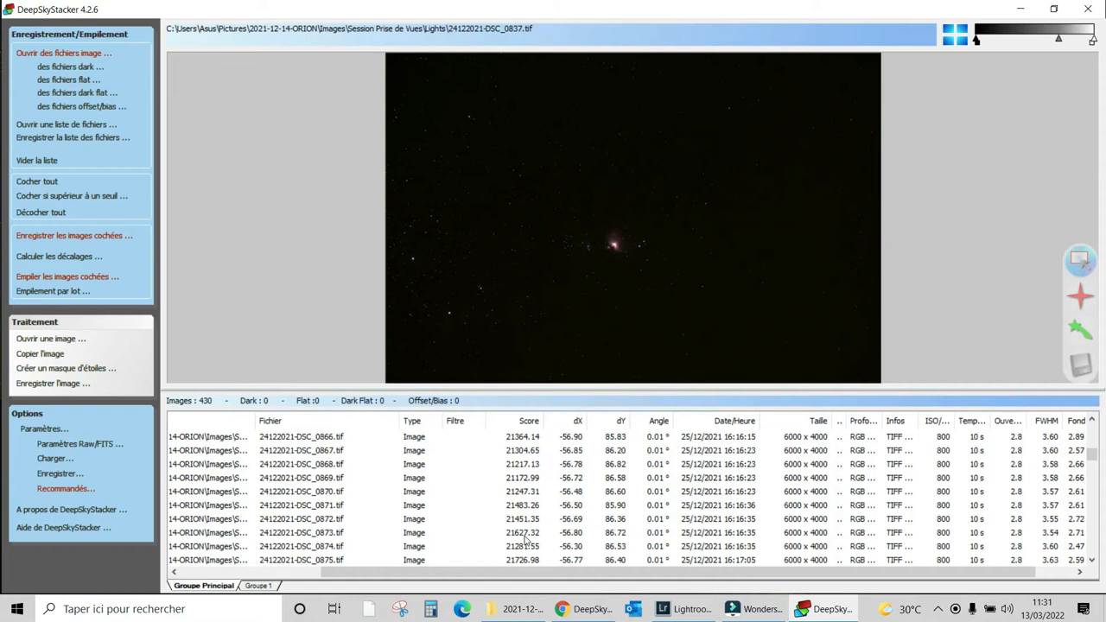
pyautogui.scroll(-20, 524, 539)
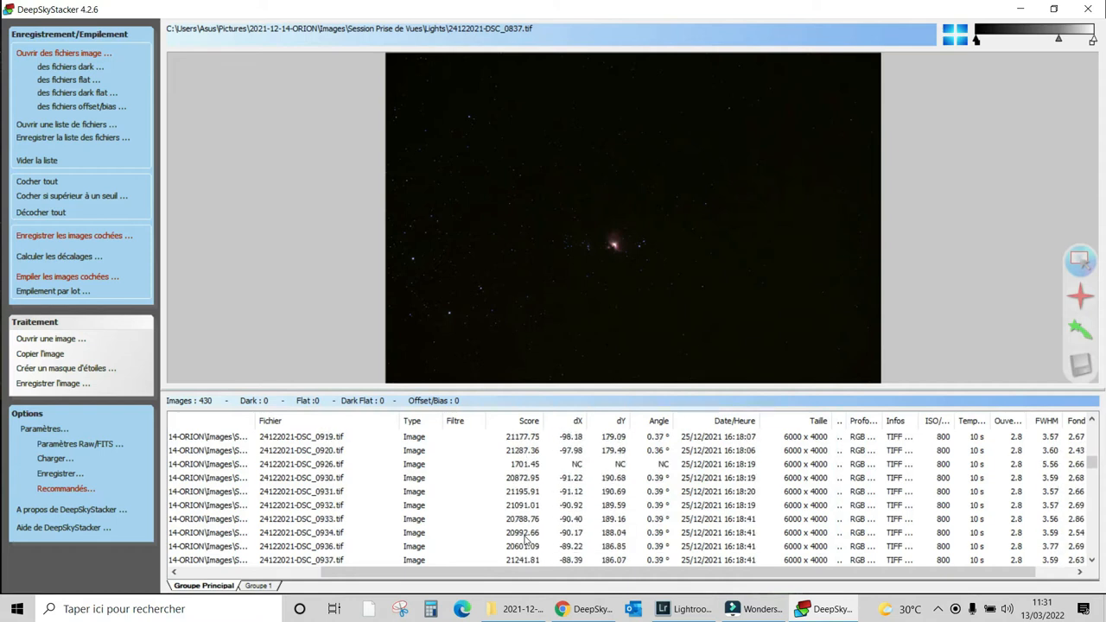
pyautogui.scroll(-9, 524, 539)
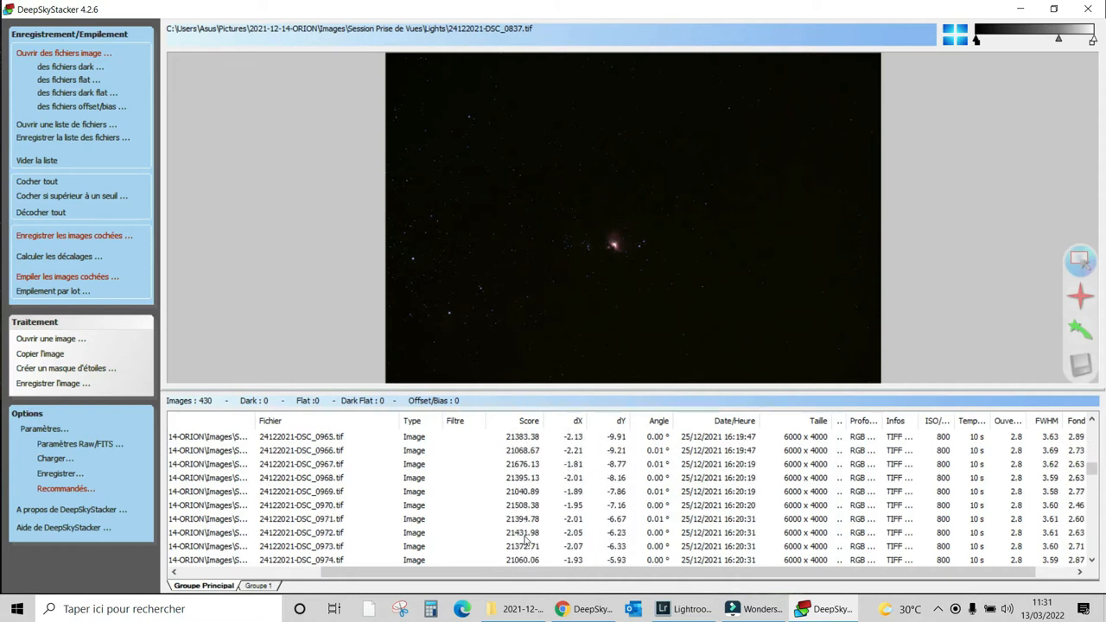
pyautogui.scroll(-10, 525, 539)
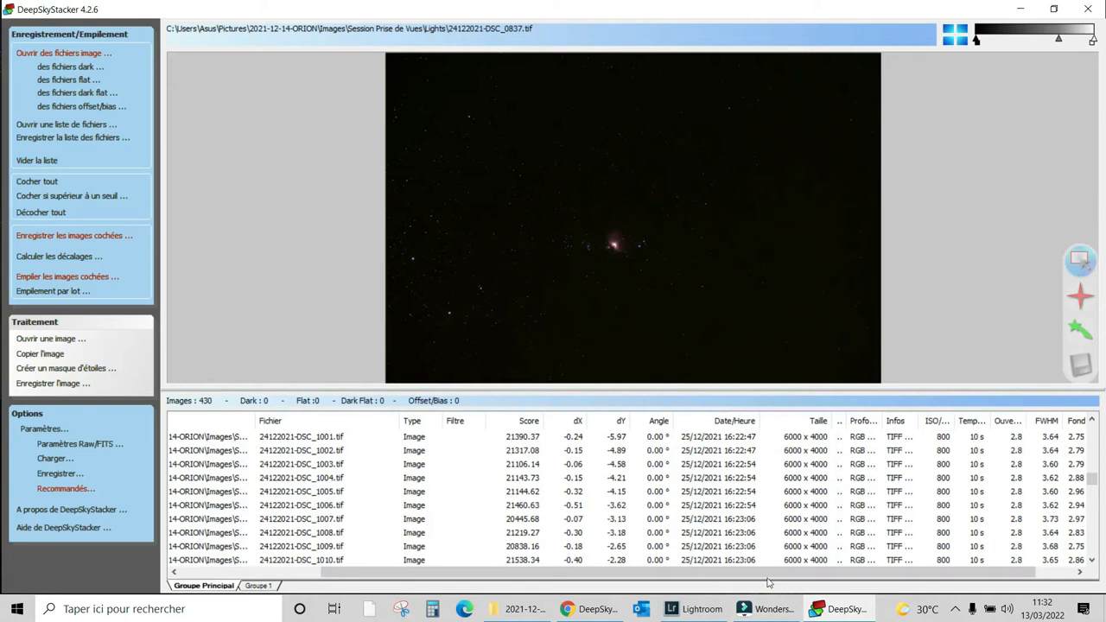
pyautogui.moveTo(764, 579); pyautogui.dragTo(860, 579)
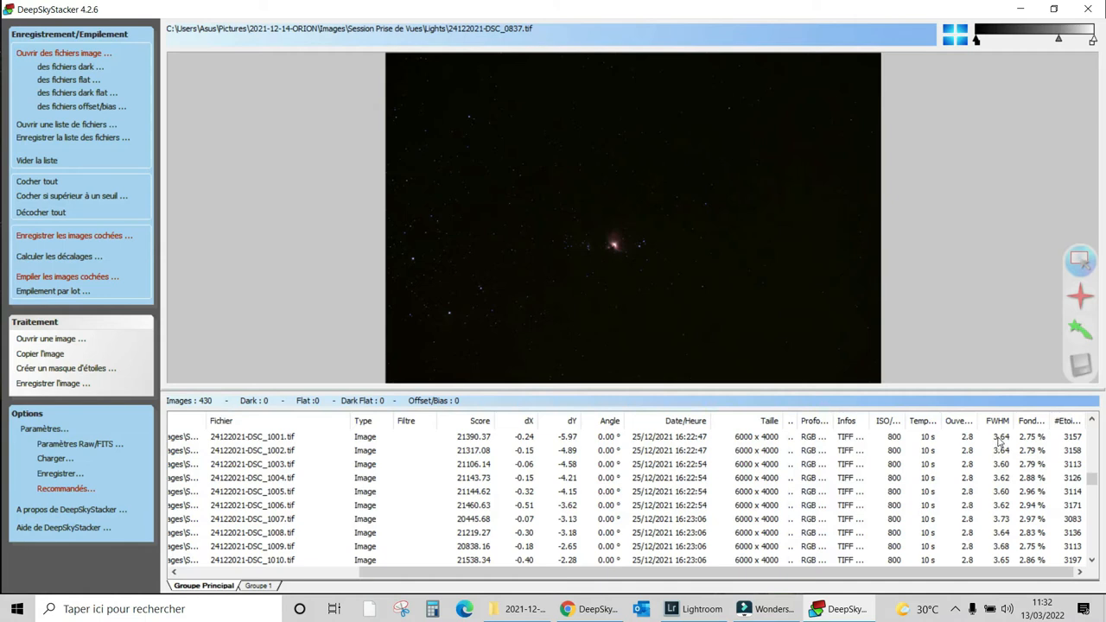
pyautogui.click(1000, 439)
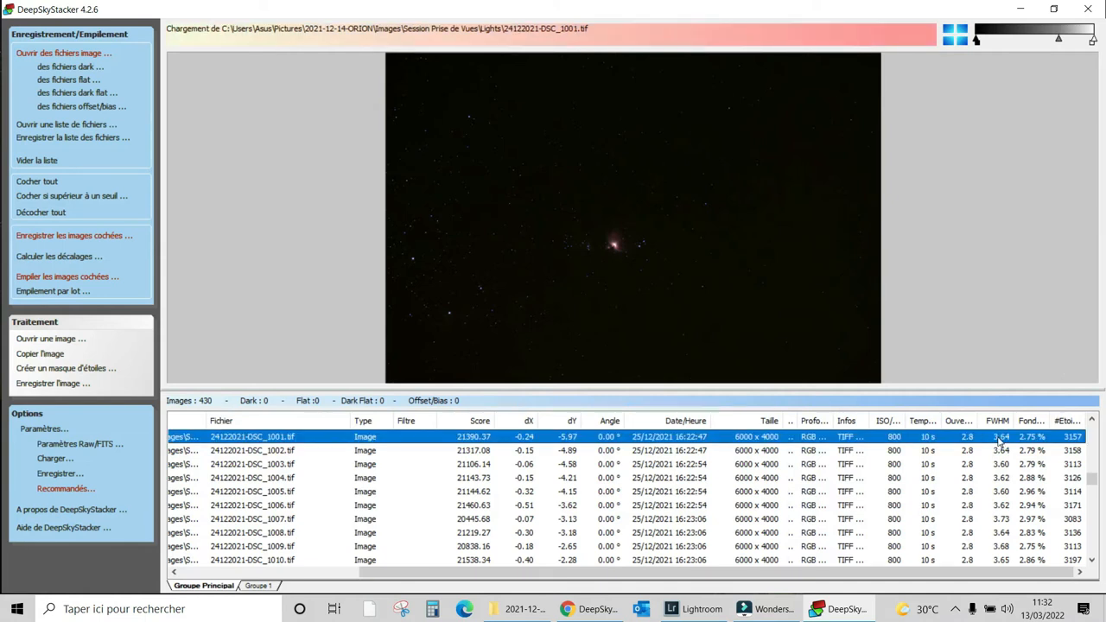
pyautogui.click(469, 132)
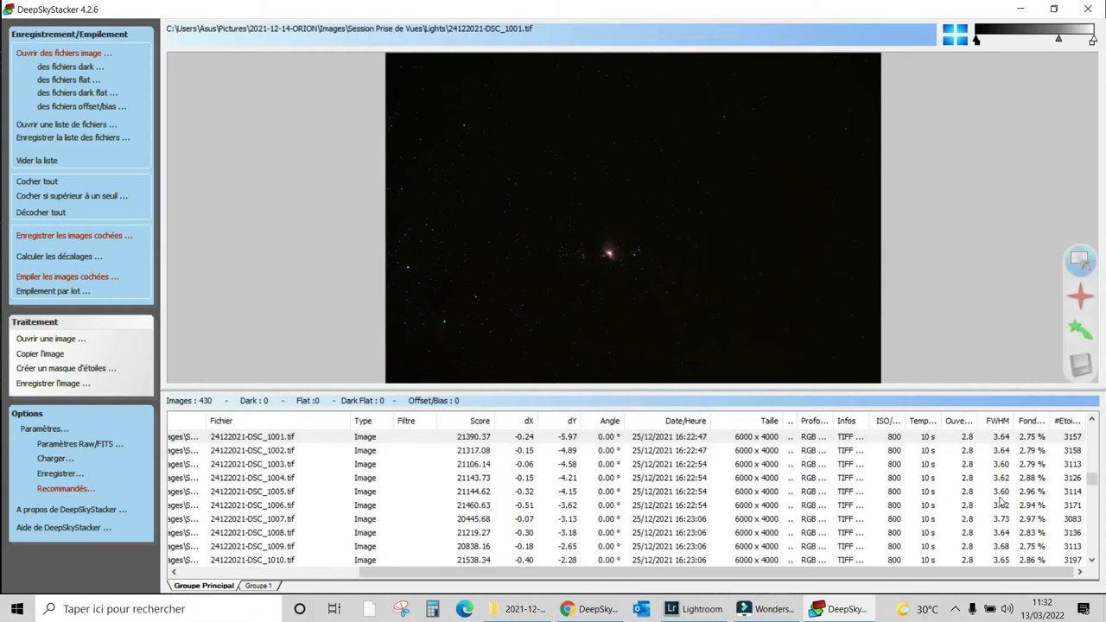
pyautogui.click(1006, 548)
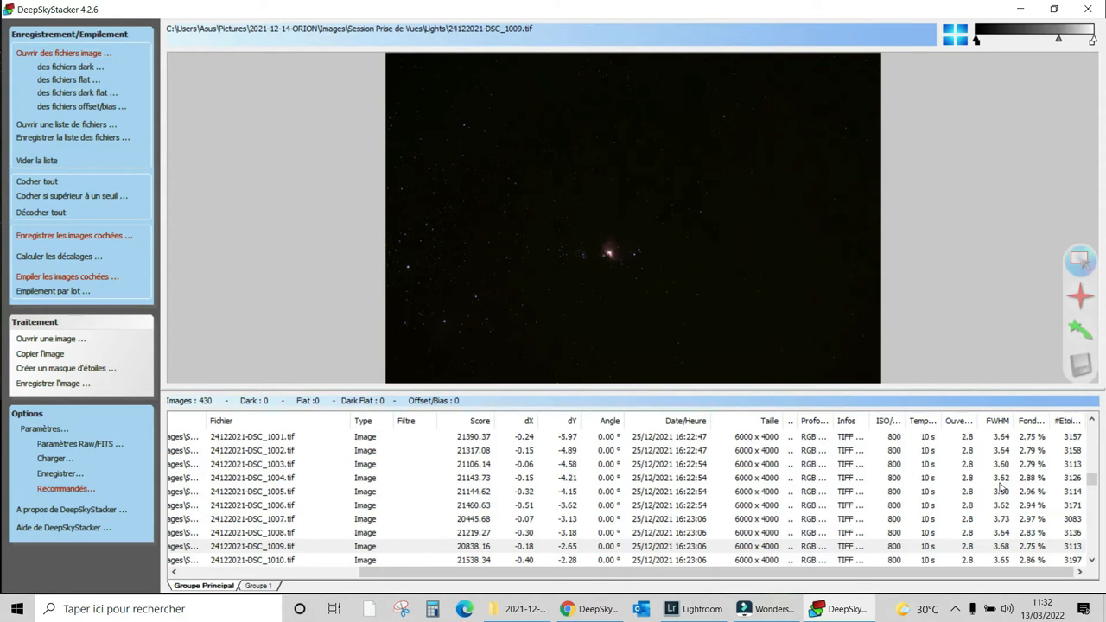
# Step: Preview light frame DSC_1018, inspect its star shapes, and uncheck it to exclude it from the stack
pyautogui.click(1091, 559)
pyautogui.click(1091, 560)
pyautogui.click(1091, 560)
pyautogui.click(1091, 560)
pyautogui.click(1091, 560)
pyautogui.click(1091, 560)
pyautogui.click(1091, 560)
pyautogui.click(1091, 560)
pyautogui.click(1091, 560)
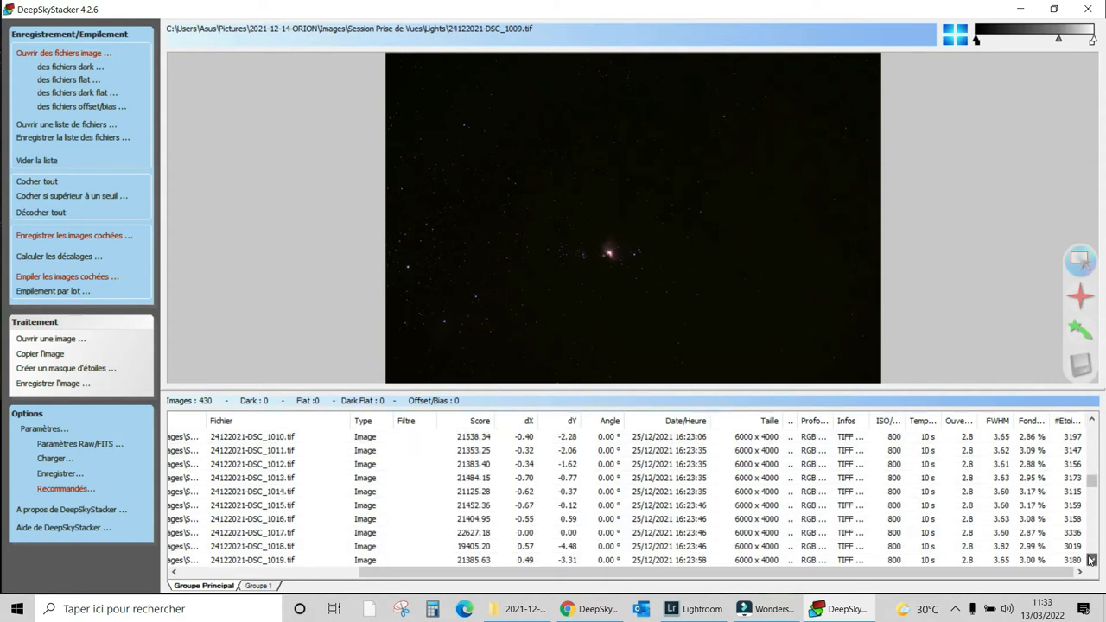
pyautogui.click(1003, 547)
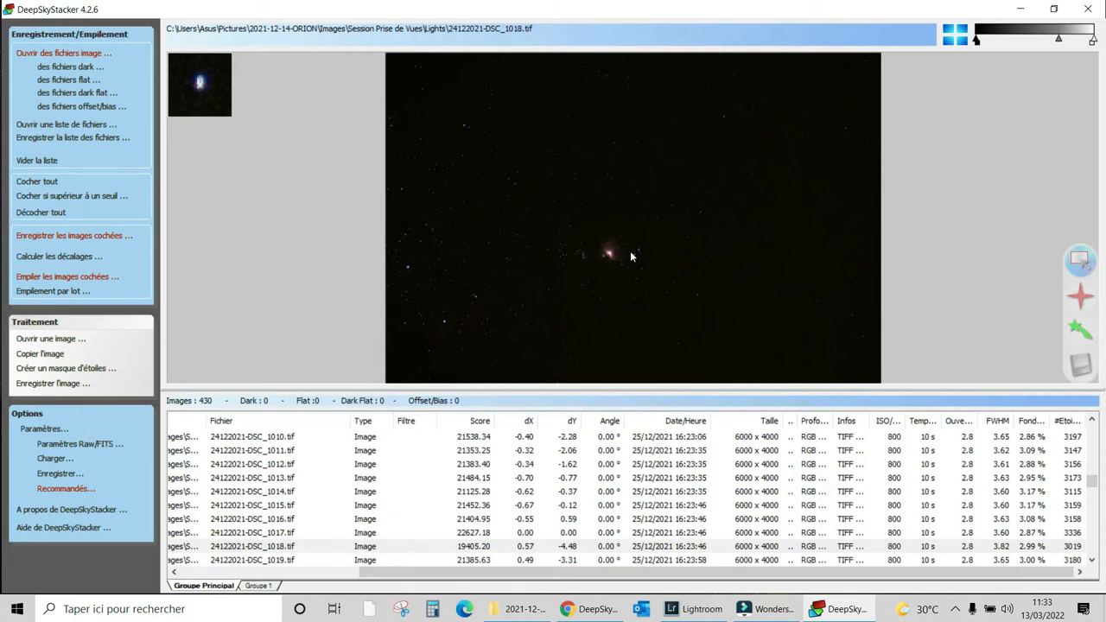
pyautogui.moveTo(692, 572); pyautogui.dragTo(466, 581)
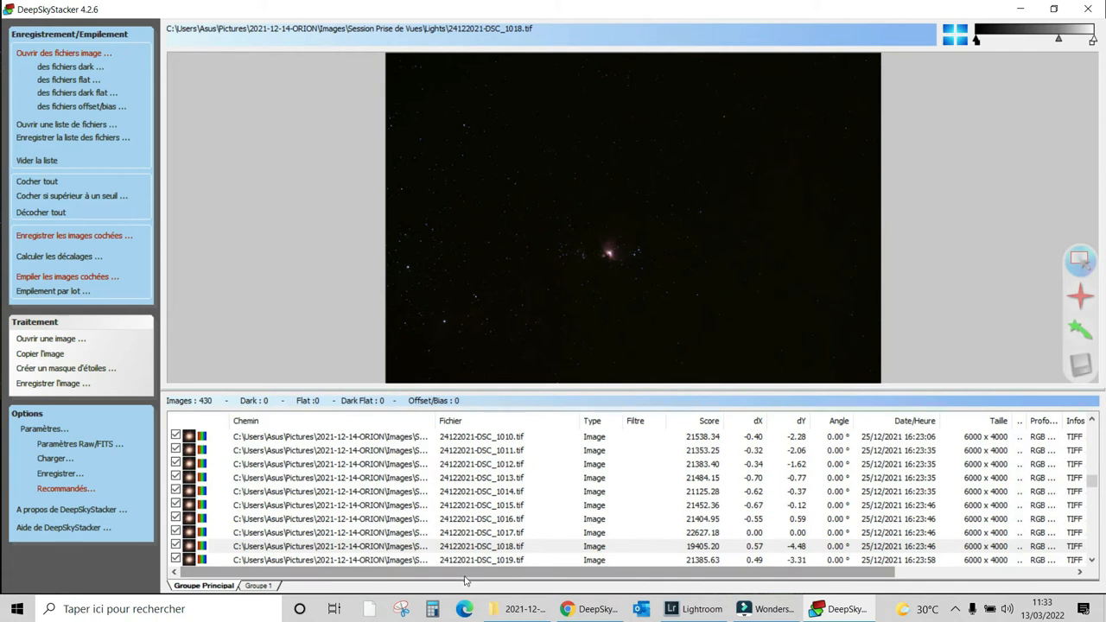
pyautogui.click(176, 546)
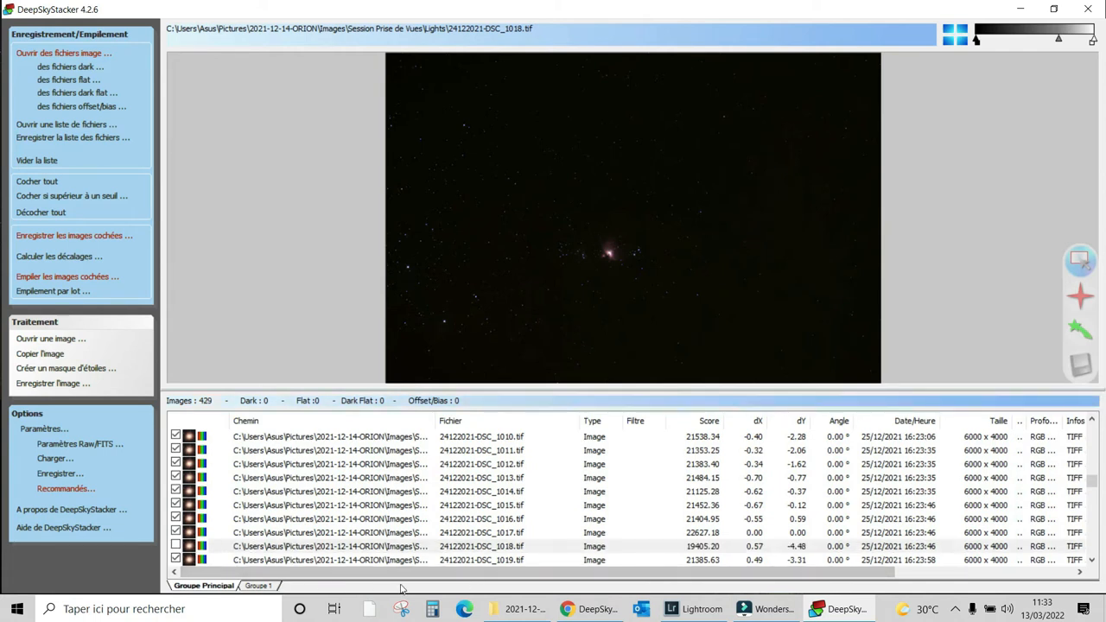
# Step: Preview light frame DSC_1036, inspect its star shapes, and uncheck it to exclude it from the stack
pyautogui.moveTo(403, 579); pyautogui.dragTo(596, 609)
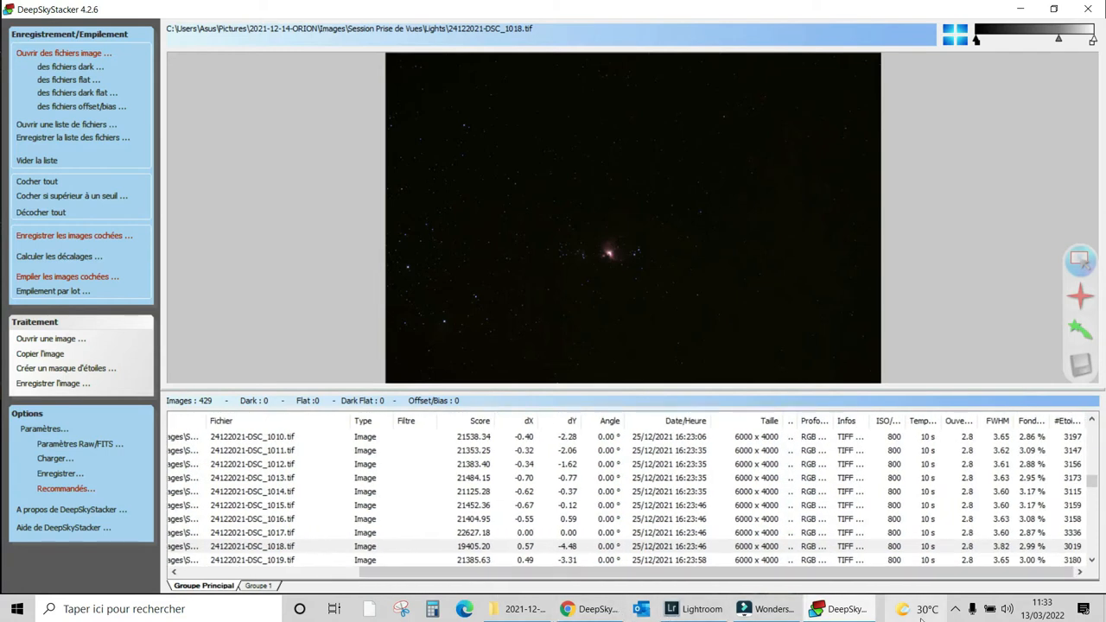
pyautogui.moveTo(910, 616)
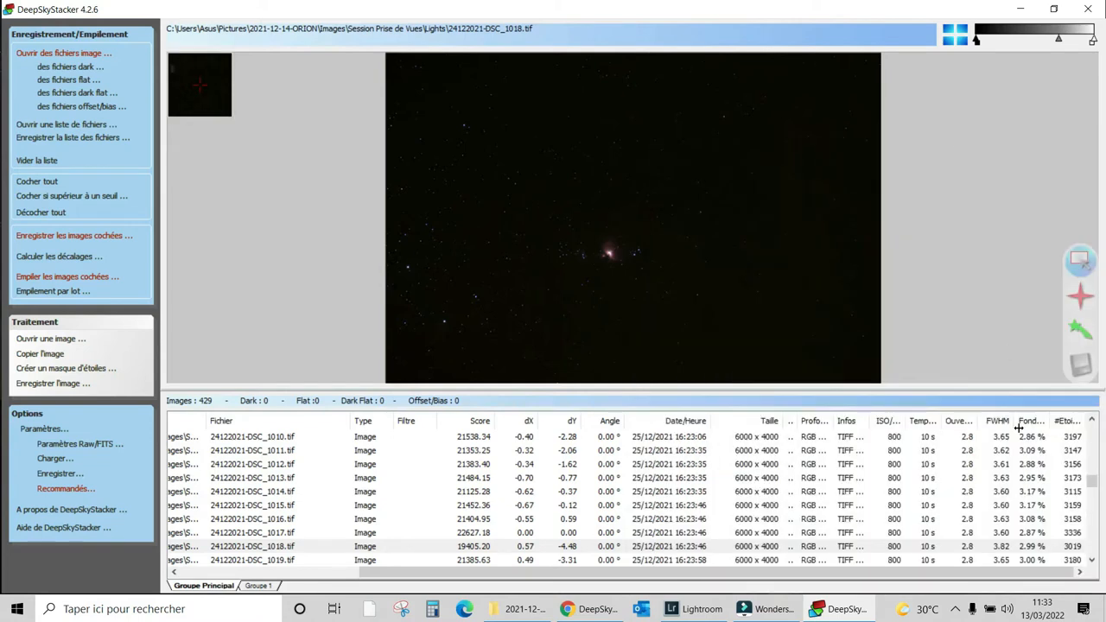
pyautogui.moveTo(572, 570); pyautogui.dragTo(342, 561)
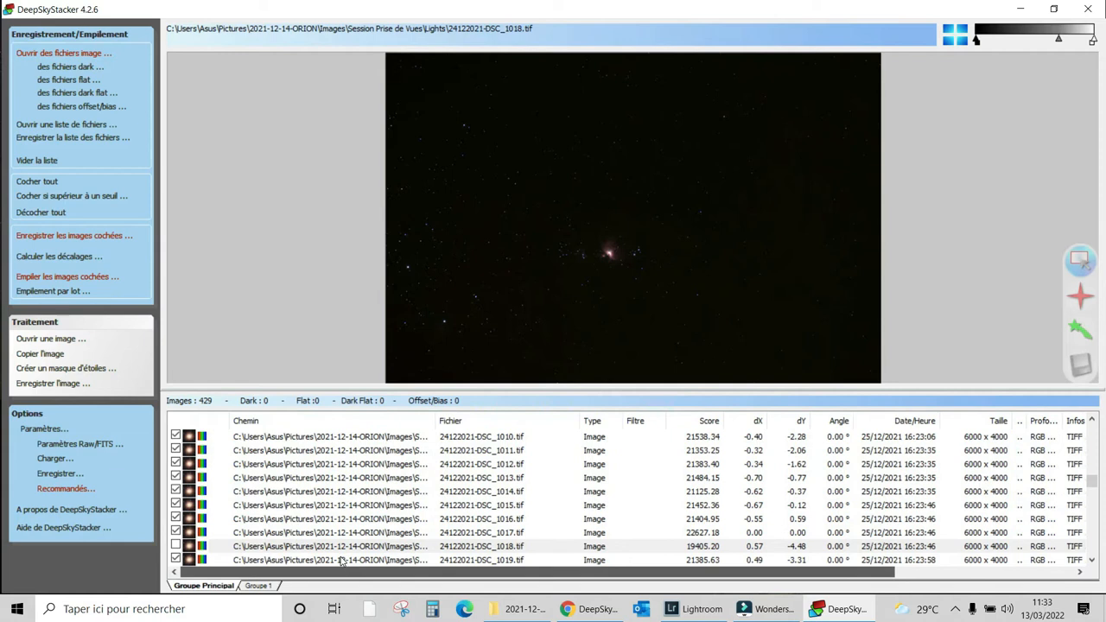
pyautogui.hscroll(5, 341, 562)
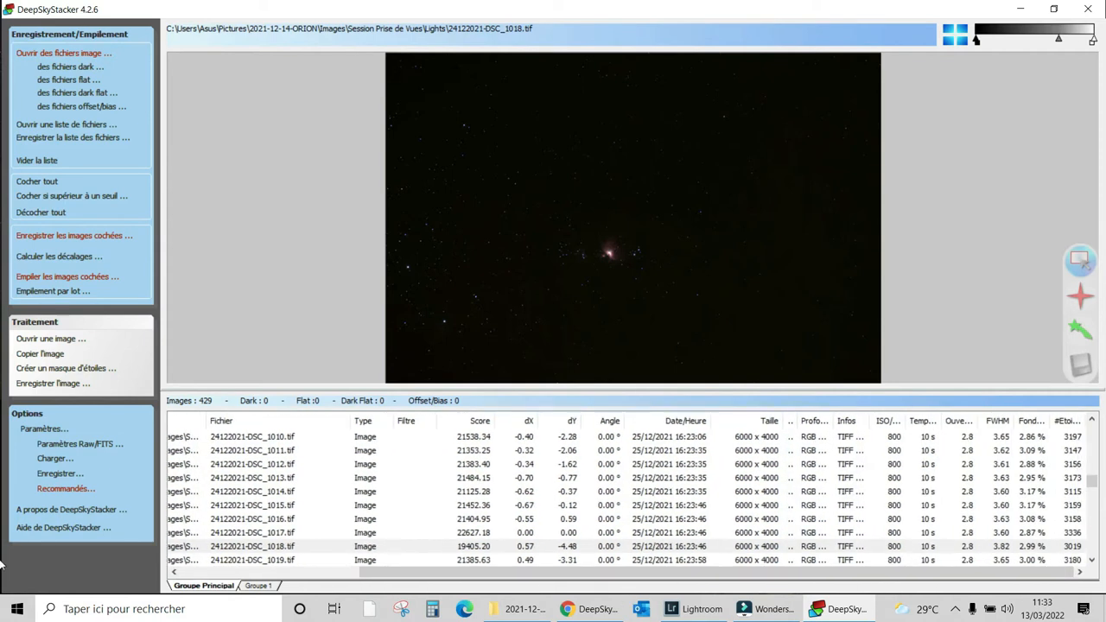
pyautogui.moveTo(1091, 559); pyautogui.dragTo(1092, 560)
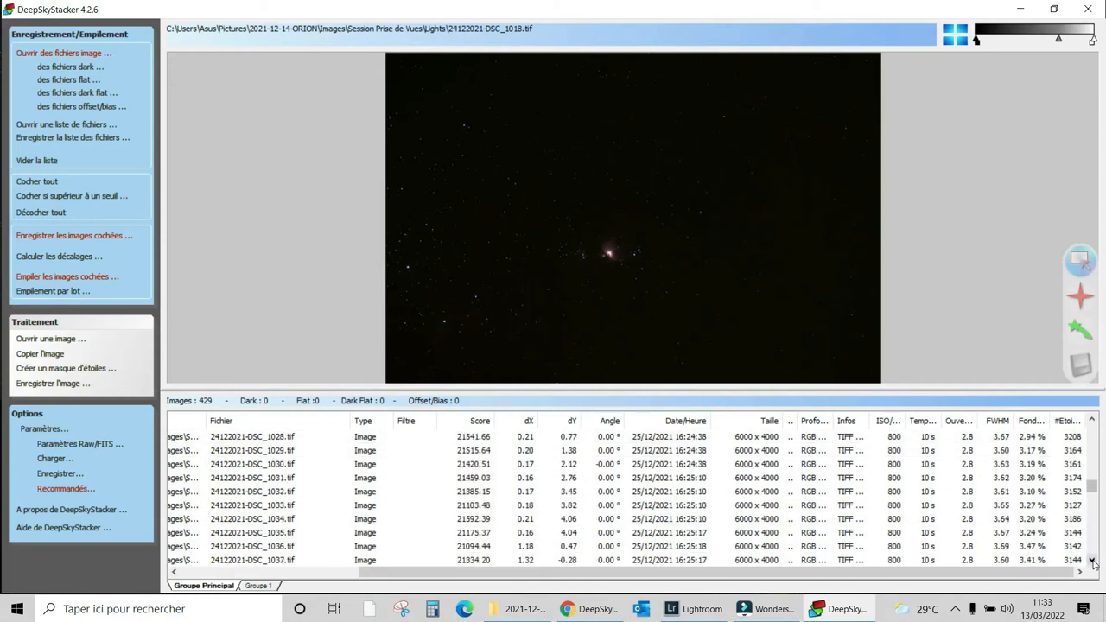
pyautogui.click(1015, 550)
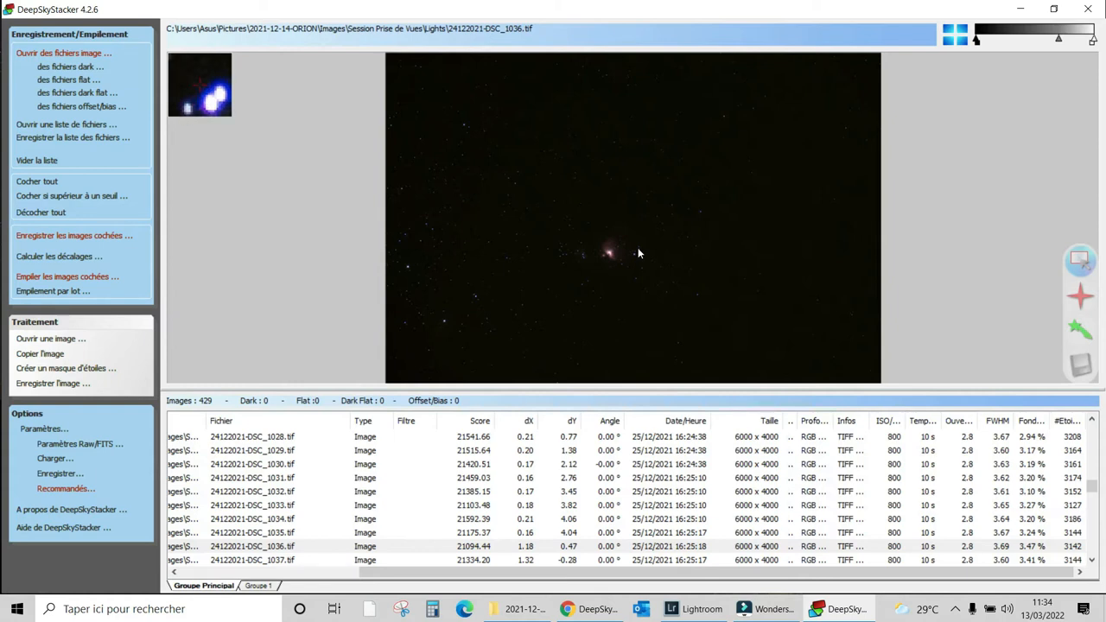
pyautogui.moveTo(767, 578); pyautogui.dragTo(584, 580)
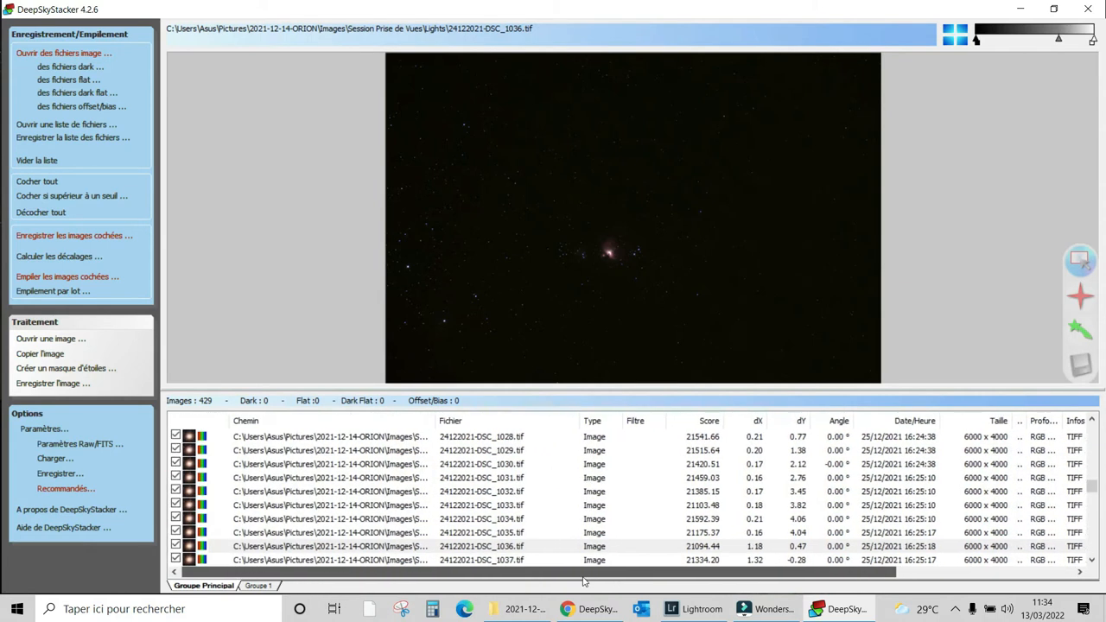
pyautogui.click(177, 546)
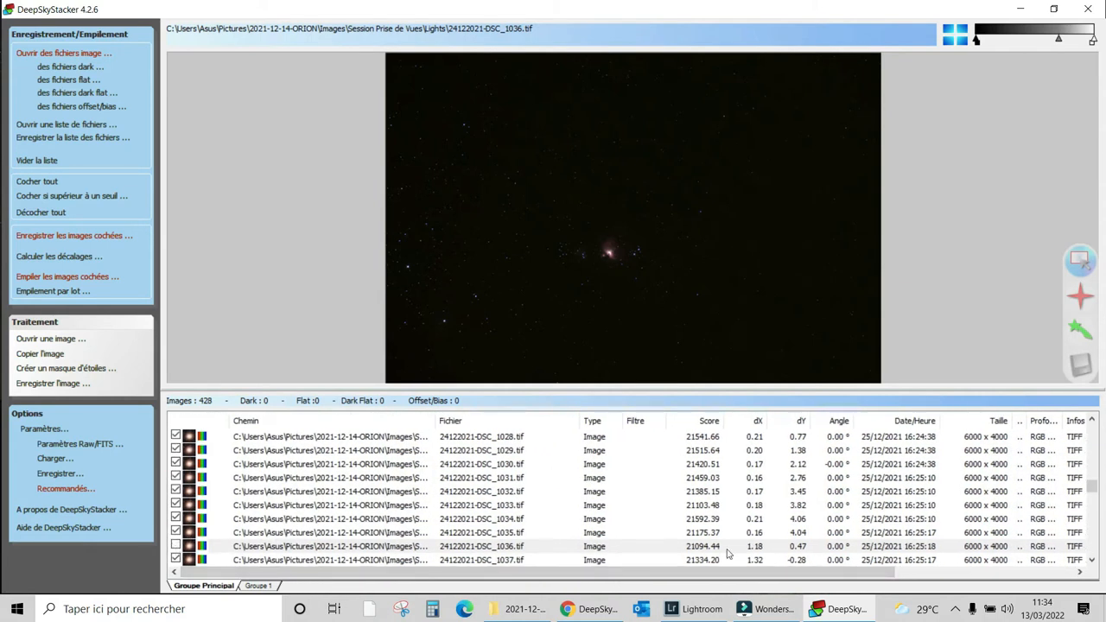
# Step: Examine the FWHM, background and star counts of the frames after DSC_1036, and select light frame DSC_1051 for preview
pyautogui.moveTo(830, 572); pyautogui.dragTo(957, 583)
pyautogui.moveTo(1006, 577); pyautogui.dragTo(1028, 575)
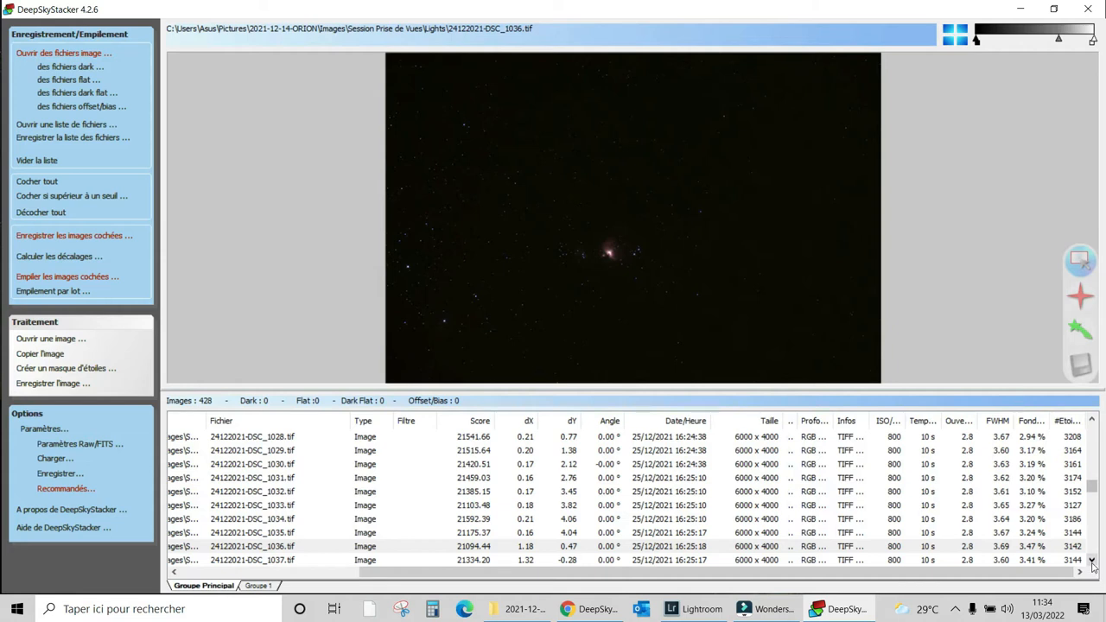
pyautogui.click(1092, 562)
pyautogui.click(1092, 563)
pyautogui.click(1092, 562)
pyautogui.click(1092, 563)
pyautogui.click(1092, 563)
pyautogui.click(1092, 562)
pyautogui.click(1092, 563)
pyautogui.click(1092, 563)
pyautogui.click(1092, 562)
pyautogui.click(1092, 563)
pyautogui.click(1091, 562)
pyautogui.click(1092, 562)
pyautogui.click(1092, 563)
pyautogui.click(1092, 562)
pyautogui.click(1092, 562)
pyautogui.click(1091, 562)
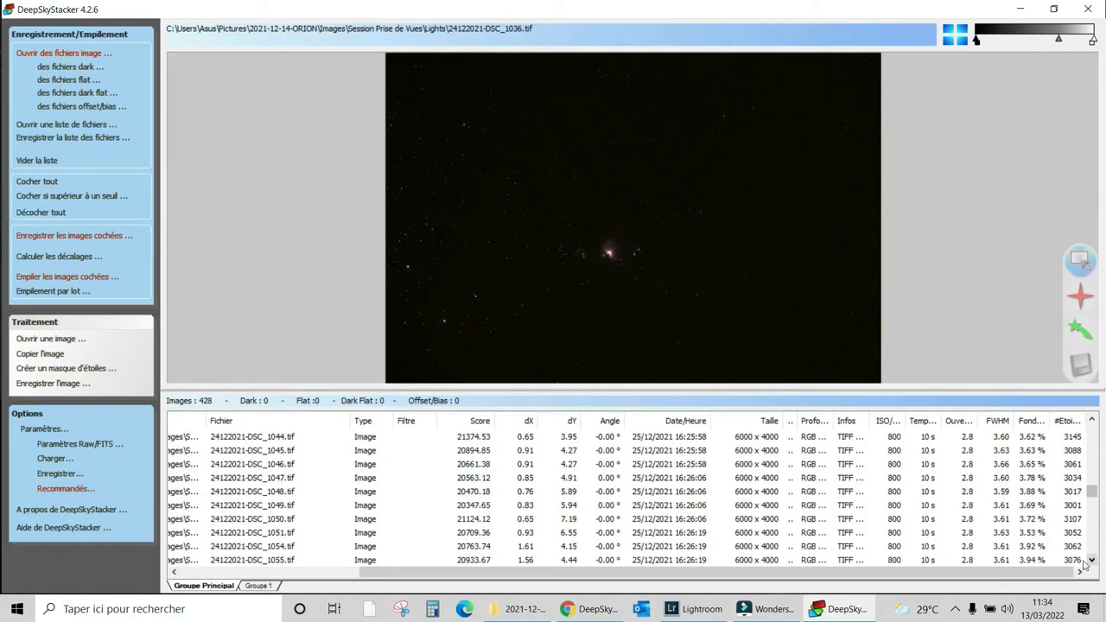
pyautogui.click(995, 533)
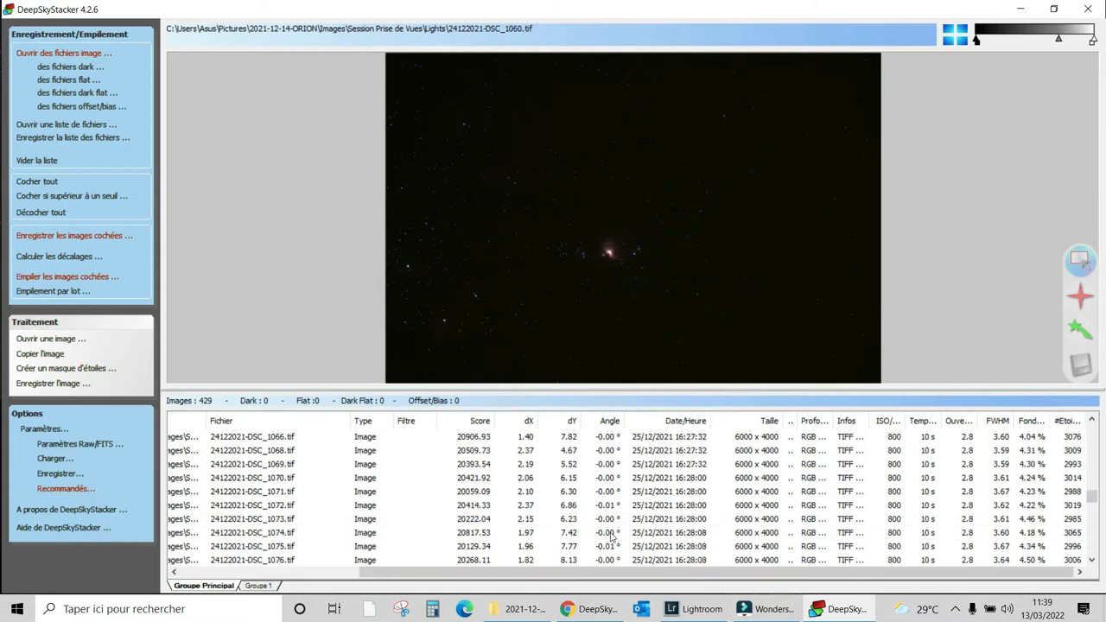
# Step: Review the frames from DSC_1066 onward, preview DSC_1096 to inspect its stars, and uncheck that frame
pyautogui.scroll(-4, 610, 541)
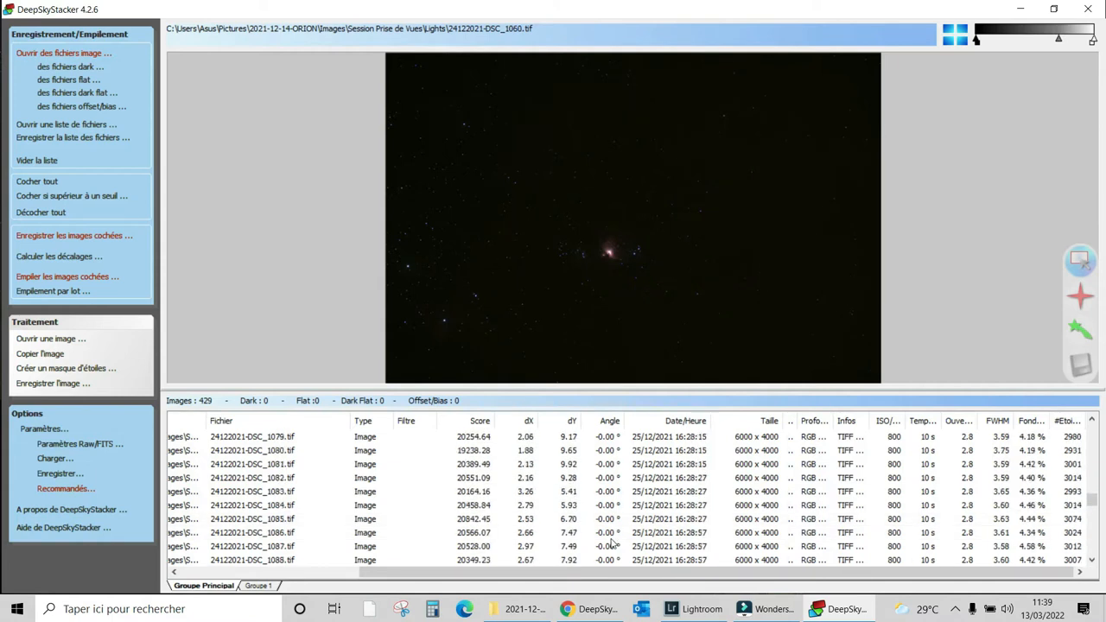
pyautogui.scroll(-1, 611, 542)
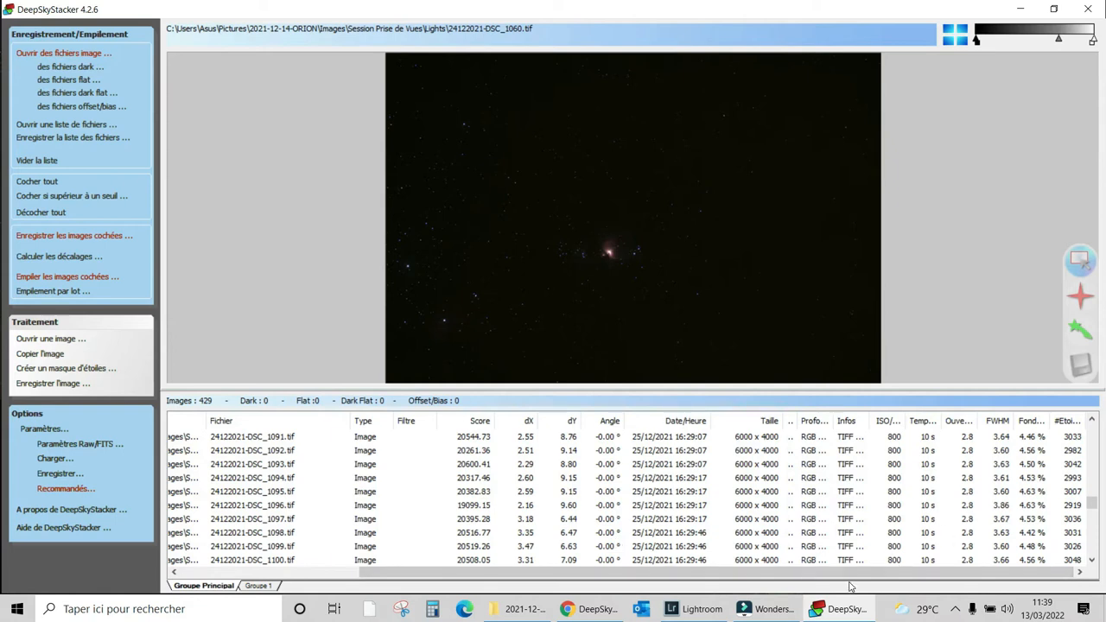
pyautogui.click(944, 507)
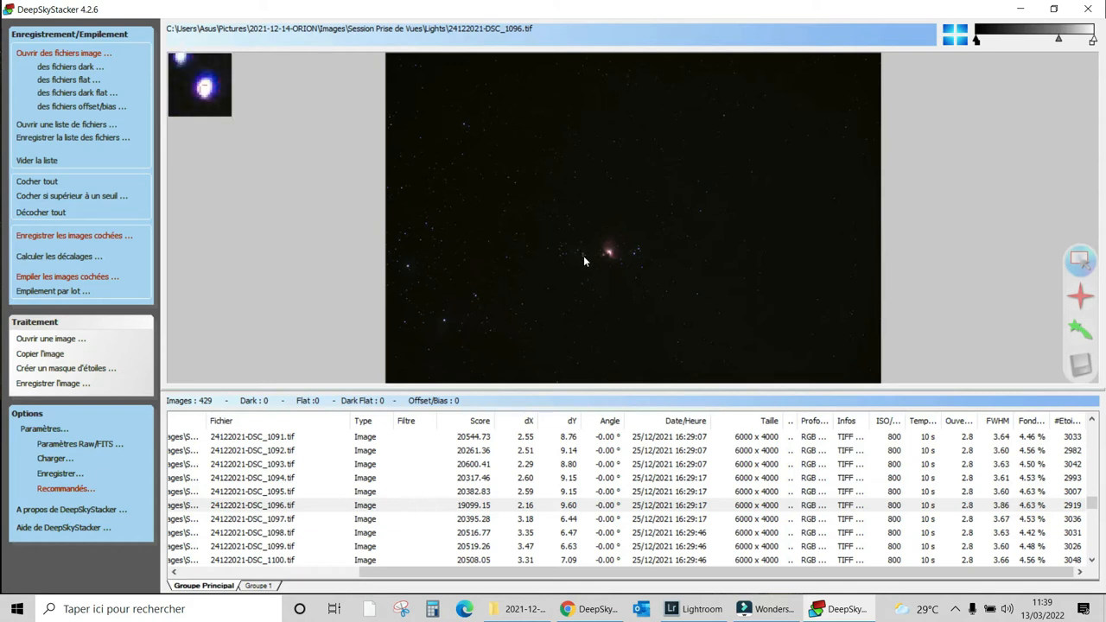
pyautogui.moveTo(673, 574); pyautogui.dragTo(484, 573)
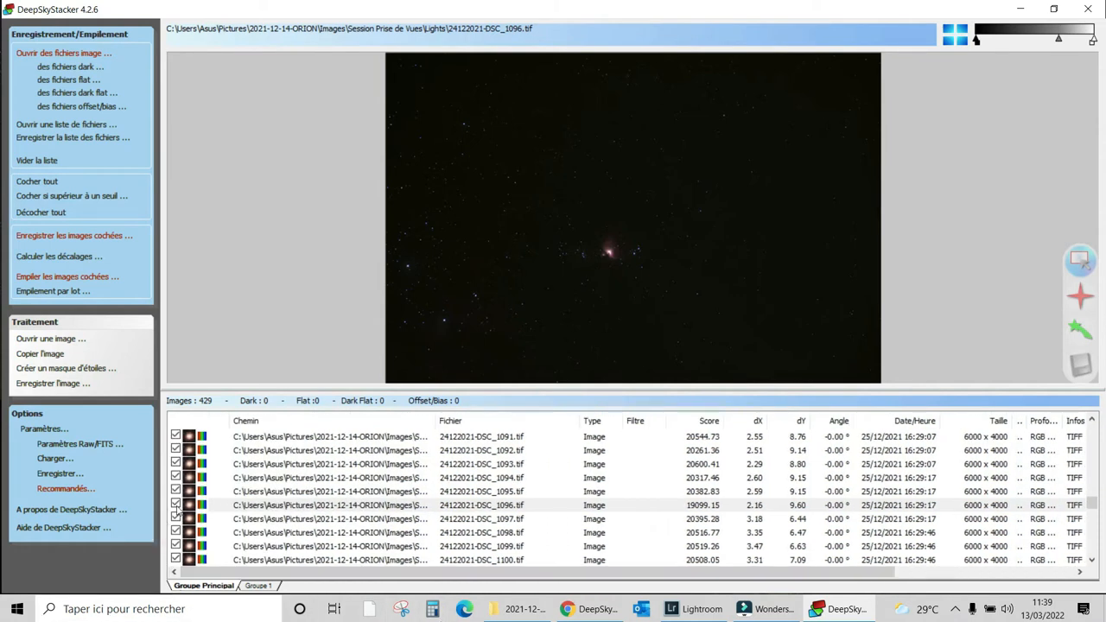
pyautogui.moveTo(317, 579); pyautogui.dragTo(537, 580)
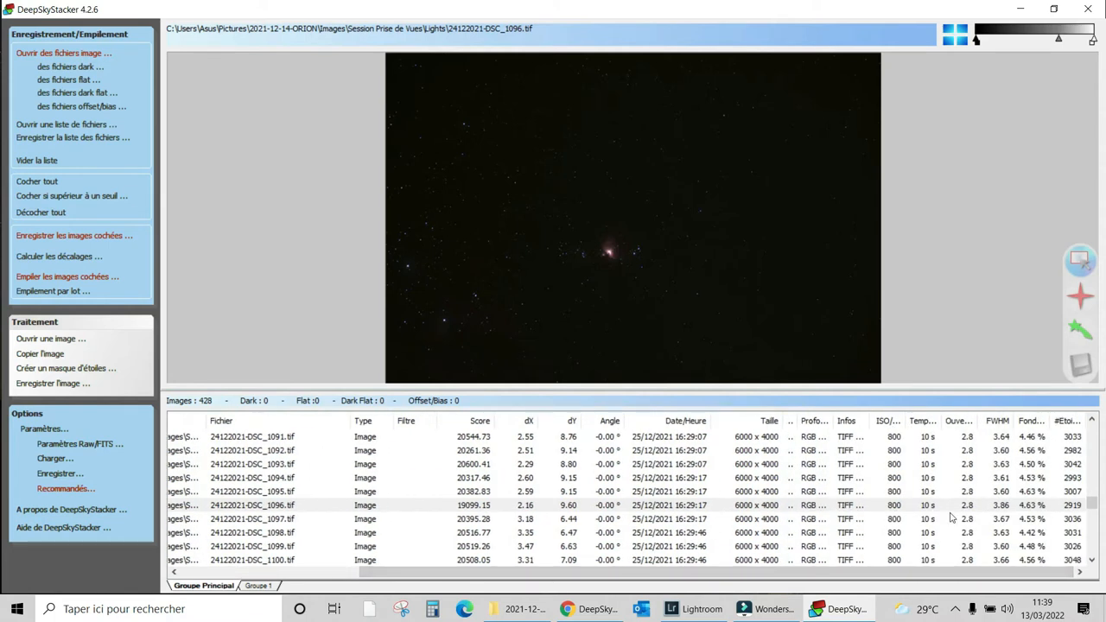
# Step: Check the FWHM of the following frames, preview DSC_1106 to inspect its stars, and uncheck that frame
pyautogui.scroll(-2, 1002, 537)
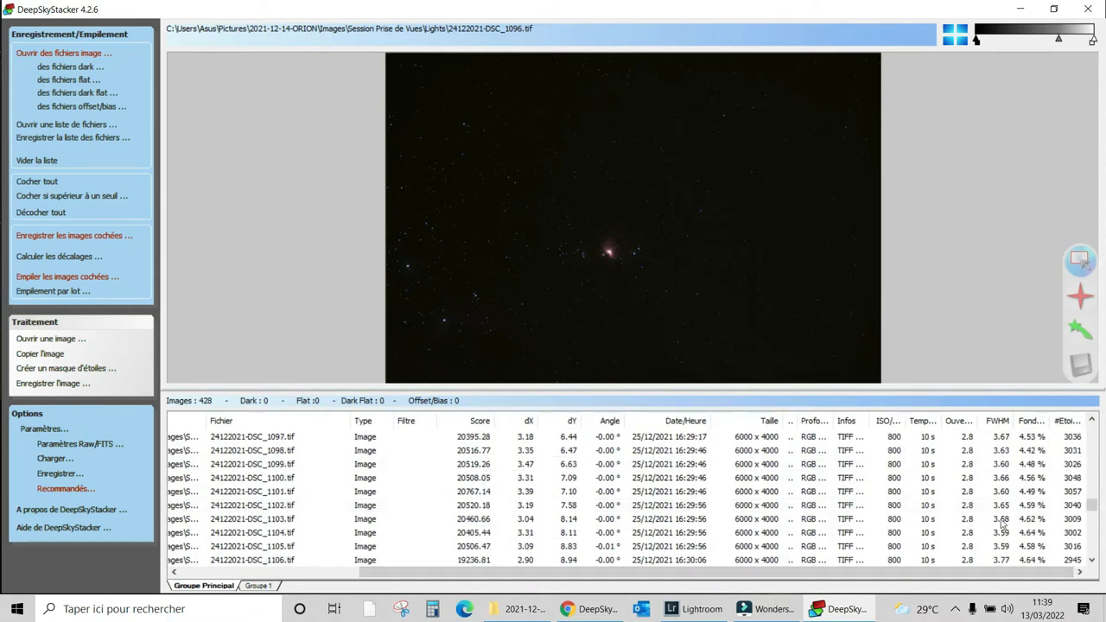
pyautogui.scroll(-1, 1002, 522)
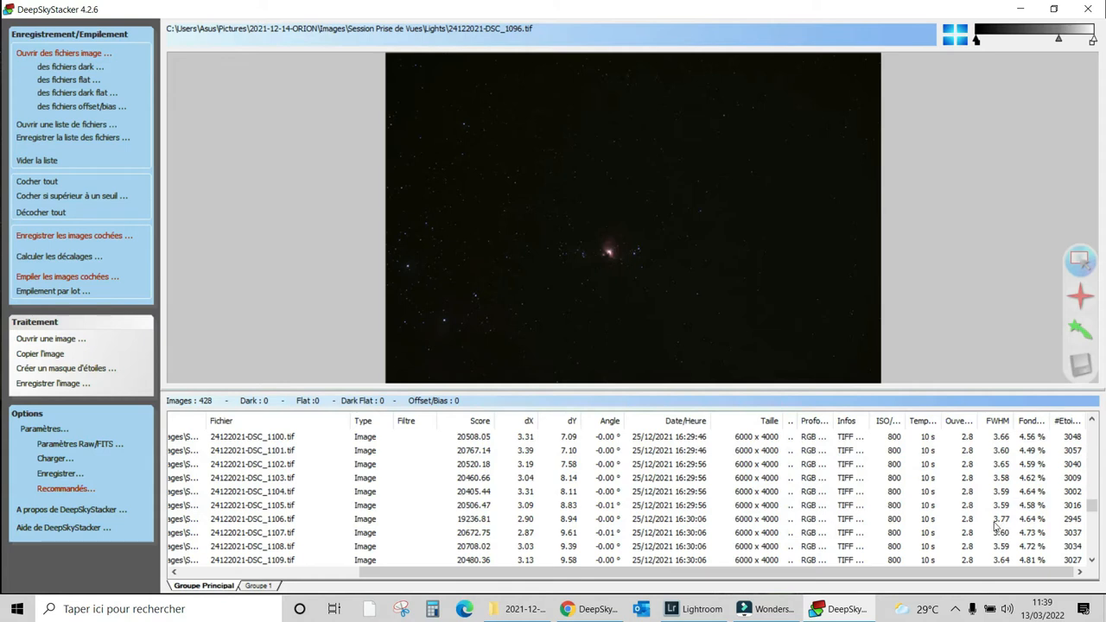
pyautogui.click(995, 523)
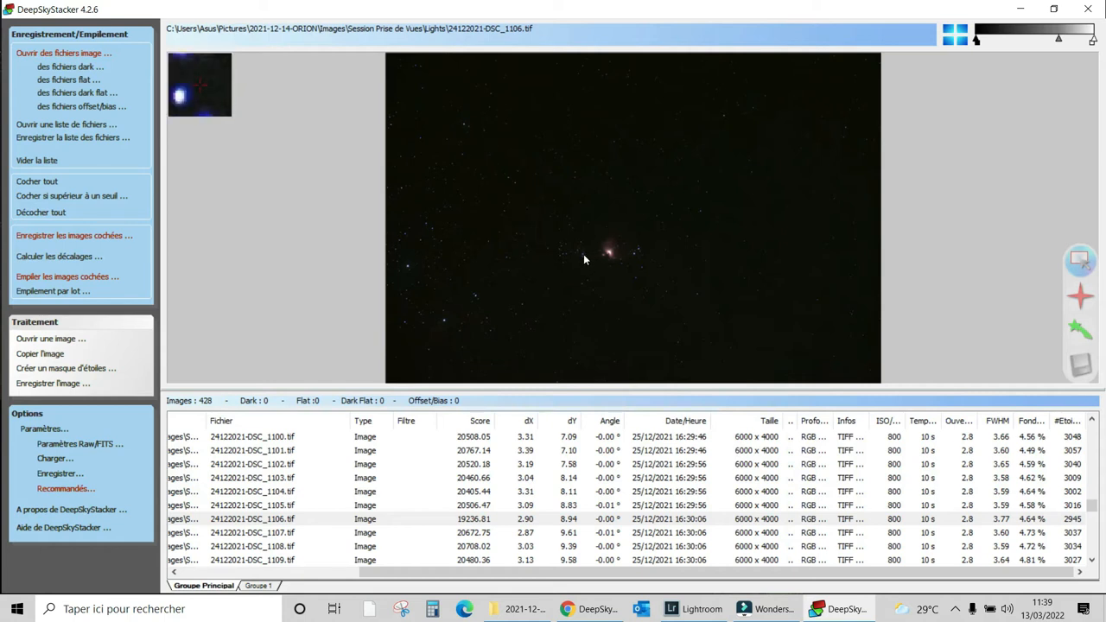
pyautogui.moveTo(574, 572); pyautogui.dragTo(391, 599)
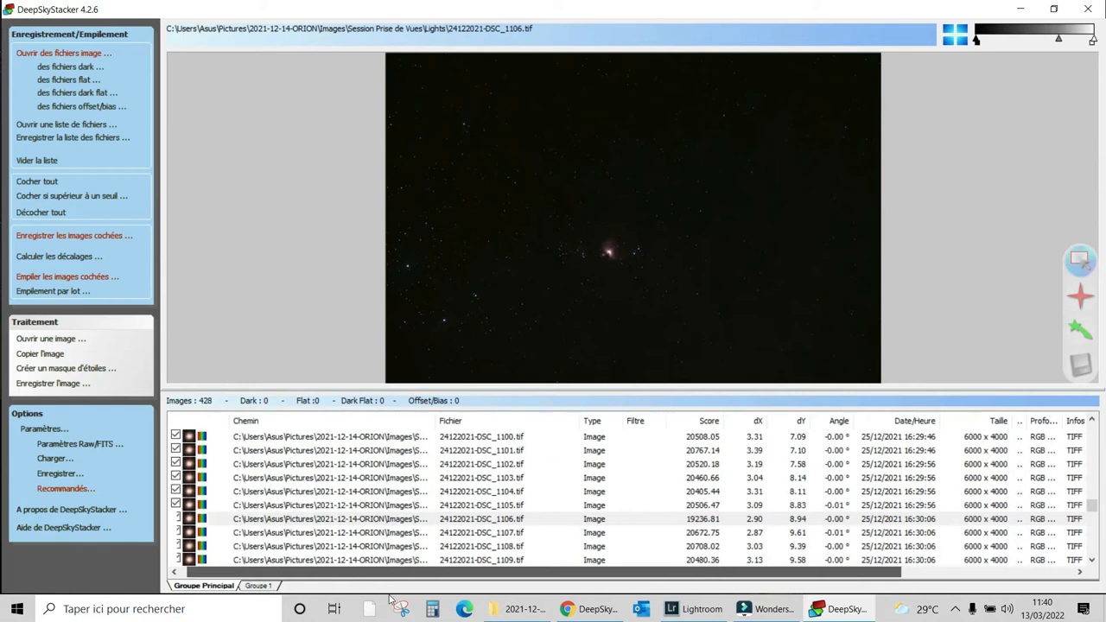
pyautogui.click(175, 518)
pyautogui.moveTo(287, 571); pyautogui.dragTo(609, 596)
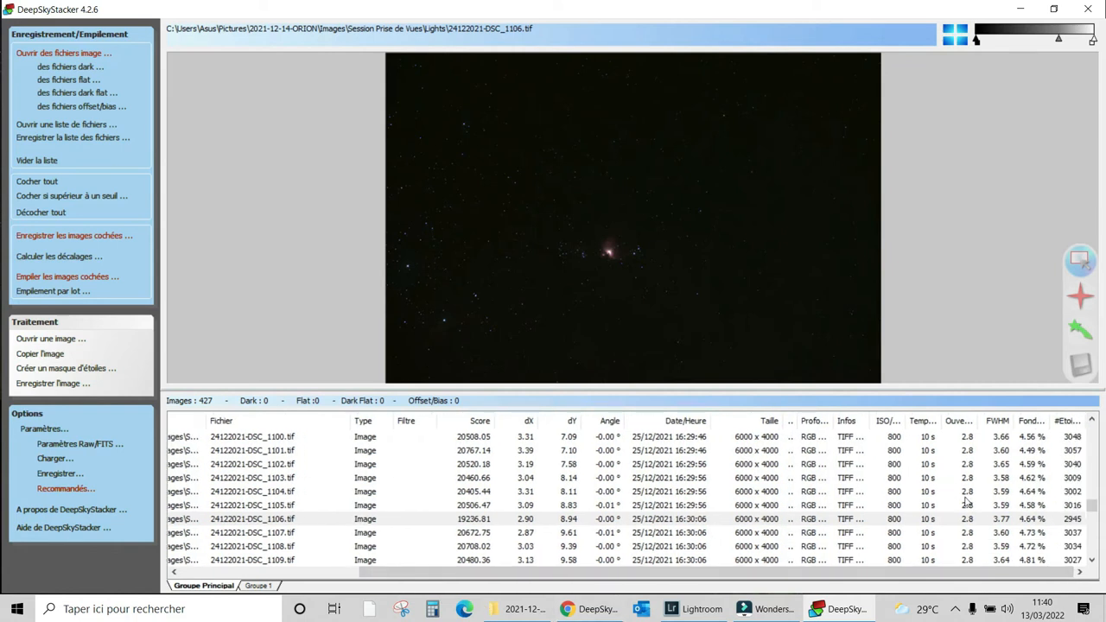
pyautogui.scroll(-2, 966, 502)
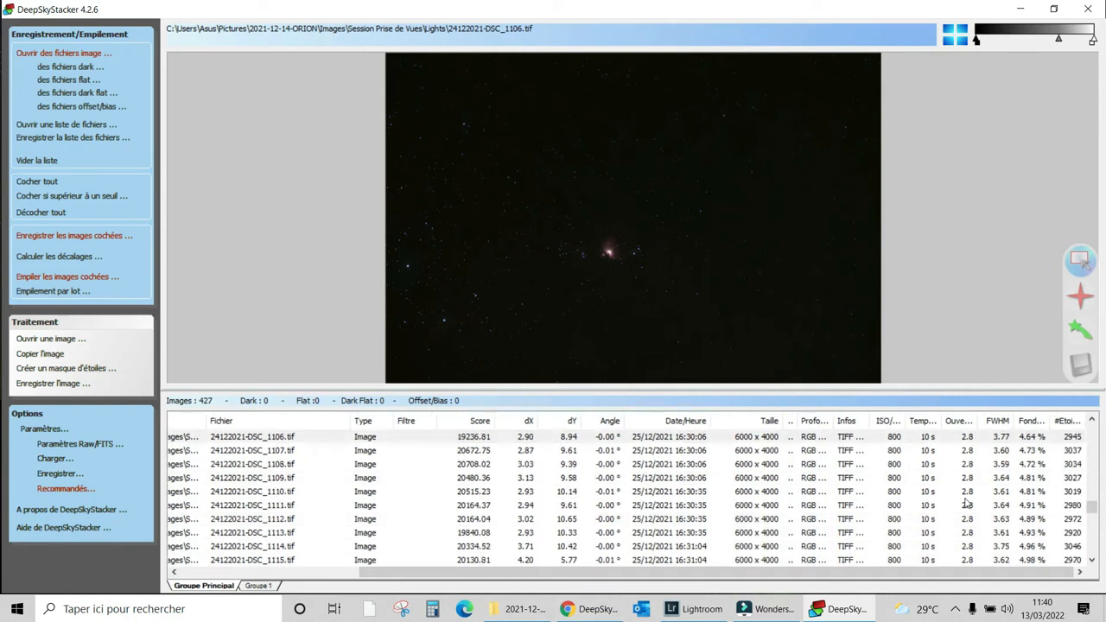
# Step: Preview light frame DSC_1114 and uncheck it to exclude it from the stack
pyautogui.click(993, 548)
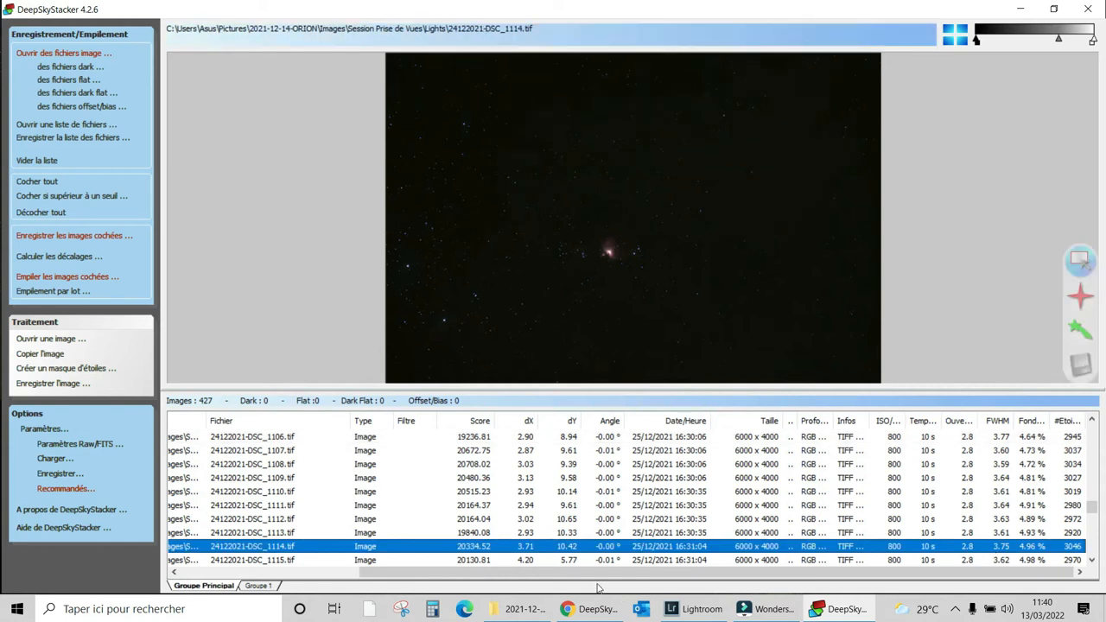
pyautogui.moveTo(593, 572); pyautogui.dragTo(262, 590)
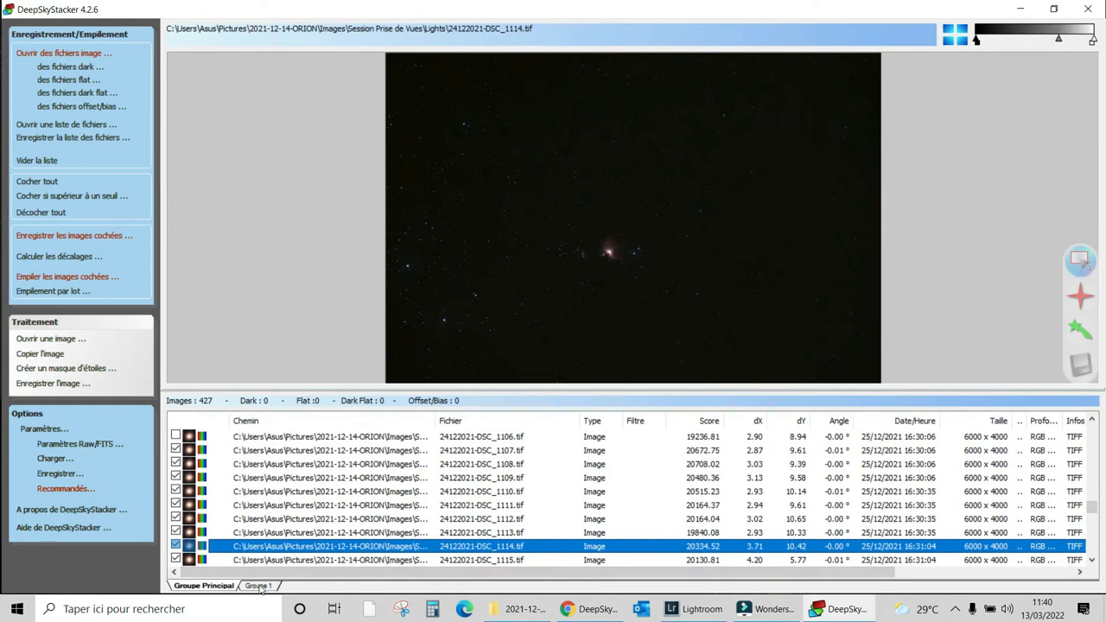
pyautogui.click(176, 546)
# Step: Check the FWHM of the frames following DSC_1114, preview DSC_1127, and uncheck that frame
pyautogui.moveTo(678, 578); pyautogui.dragTo(840, 590)
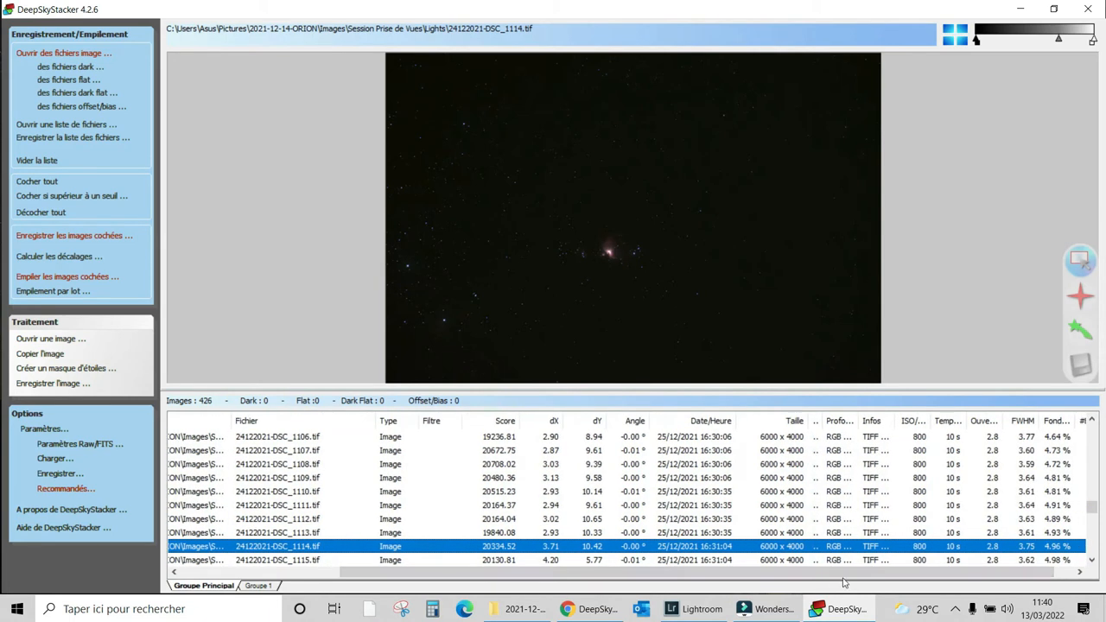
pyautogui.scroll(-1, 899, 526)
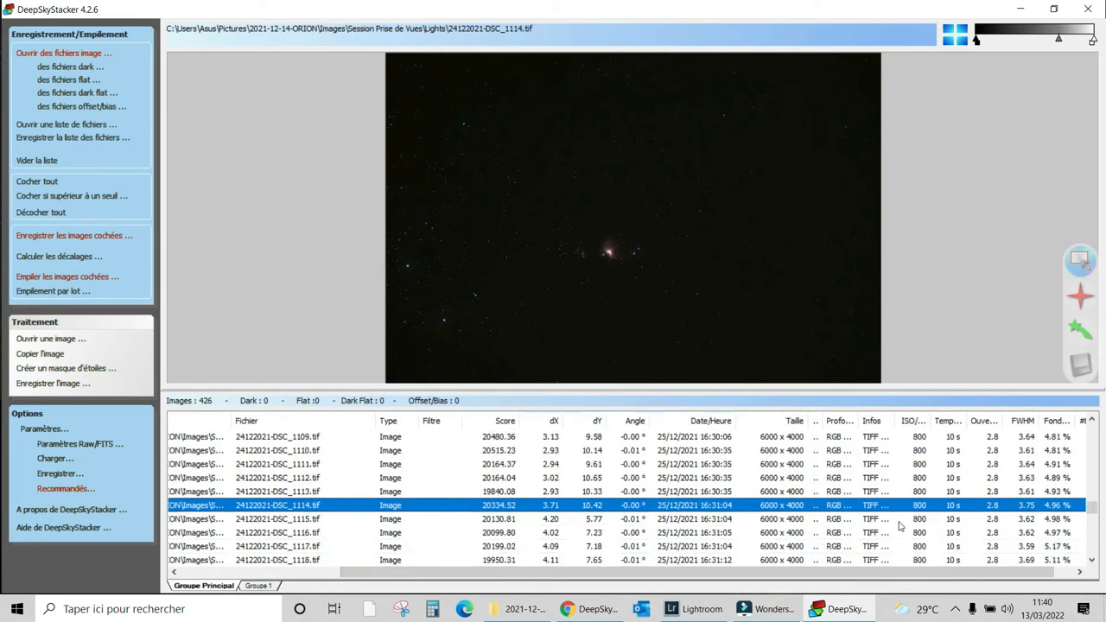
pyautogui.scroll(-1, 899, 526)
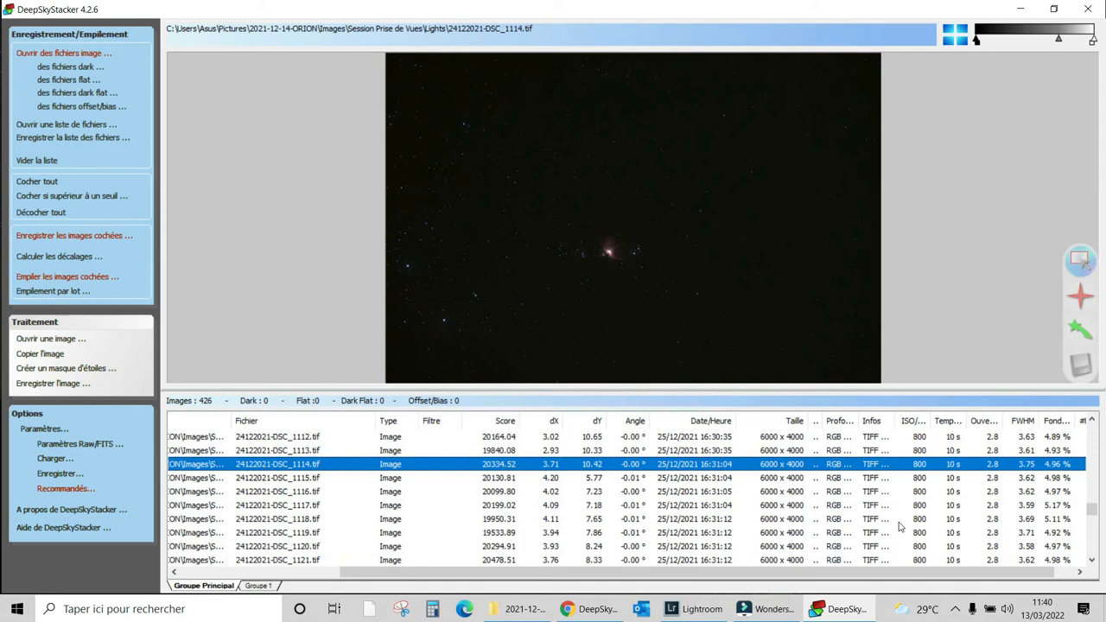
pyautogui.scroll(-2, 900, 526)
pyautogui.scroll(-1, 900, 526)
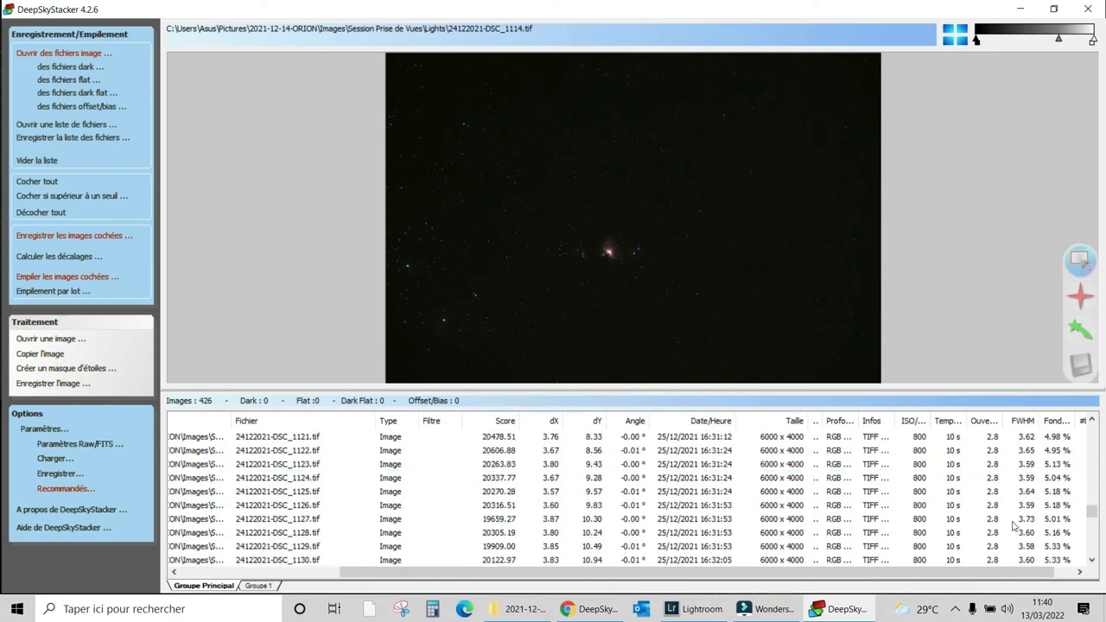
pyautogui.click(926, 524)
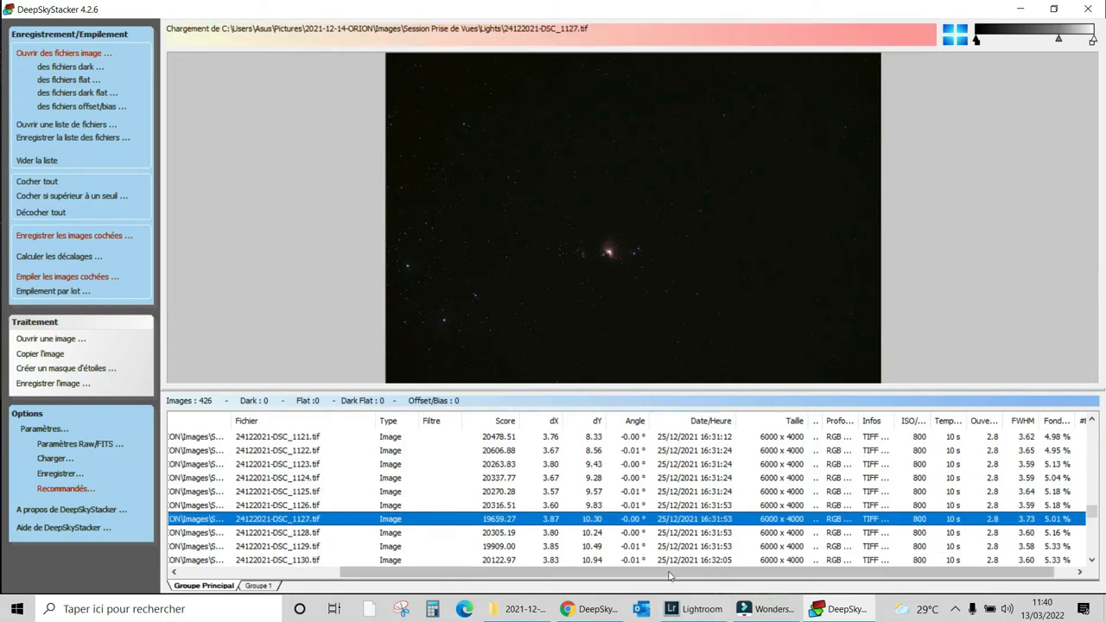
pyautogui.moveTo(670, 571); pyautogui.dragTo(511, 571)
pyautogui.click(175, 518)
# Step: Check the FWHM of the frames after DSC_1127 and preview DSC_1132 to inspect its stars
pyautogui.moveTo(741, 574); pyautogui.dragTo(895, 590)
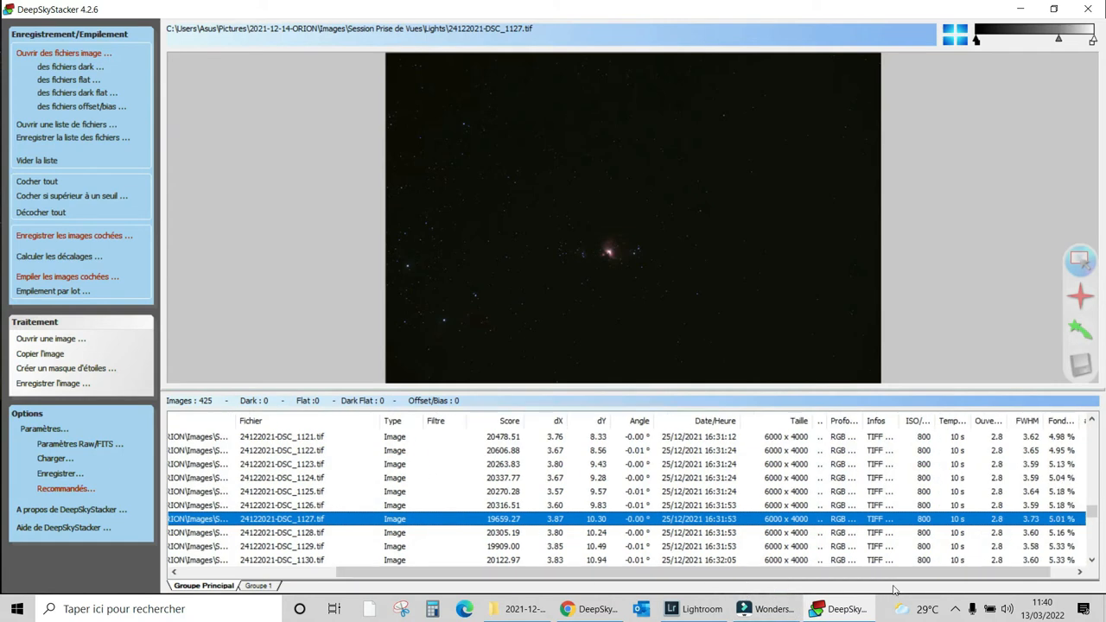
pyautogui.scroll(-1, 907, 547)
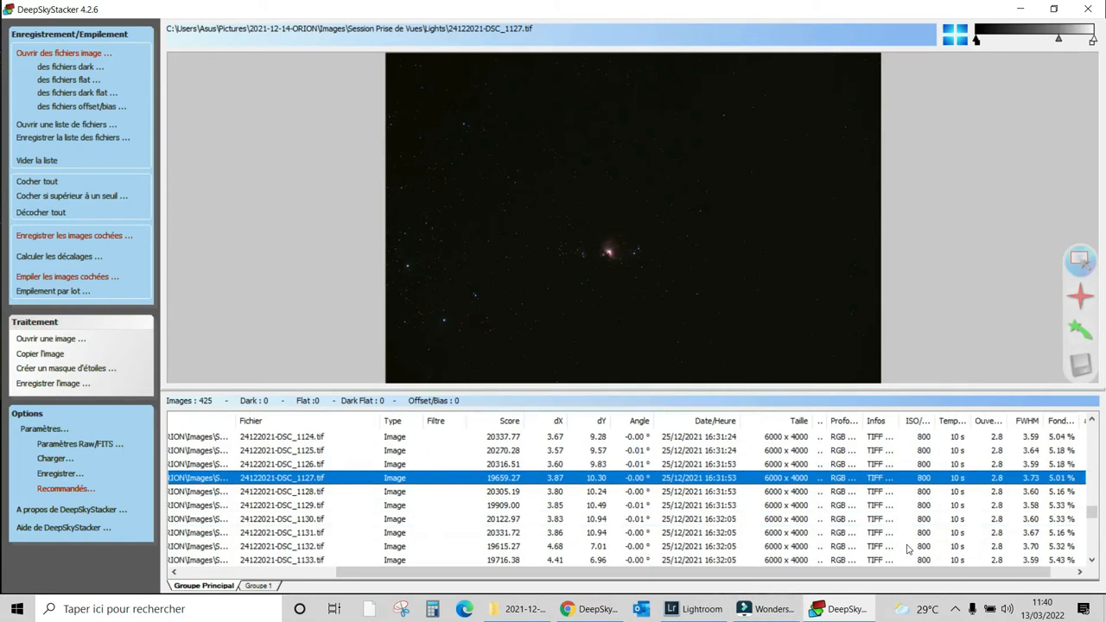
pyautogui.click(909, 547)
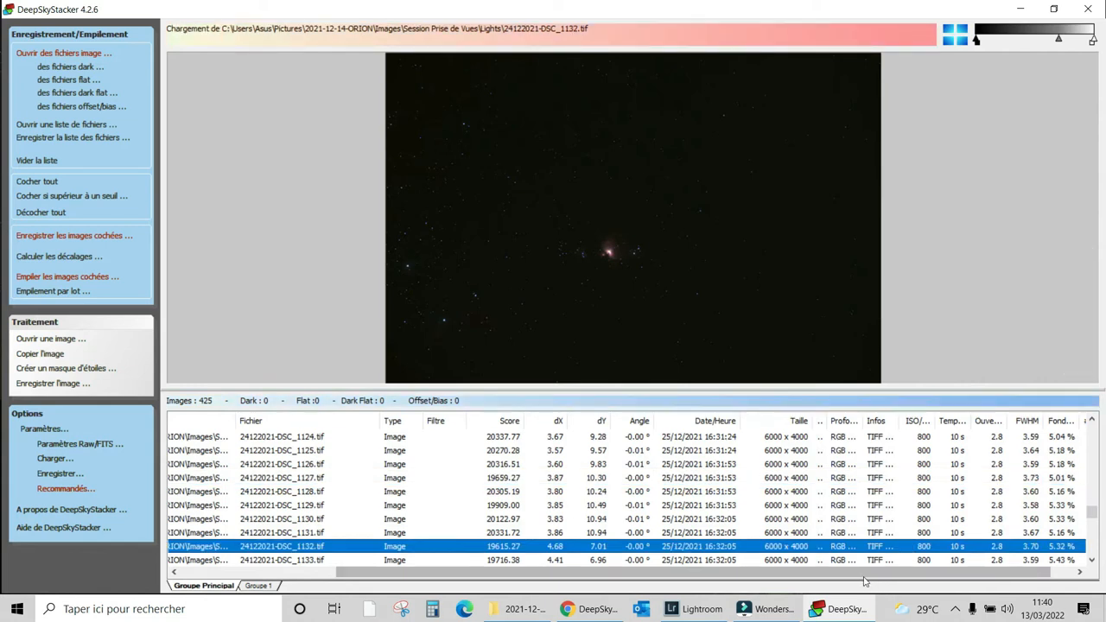
pyautogui.moveTo(862, 576)
pyautogui.mouseDown()
pyautogui.moveTo(779, 577)
pyautogui.moveTo(865, 577)
pyautogui.mouseUp()
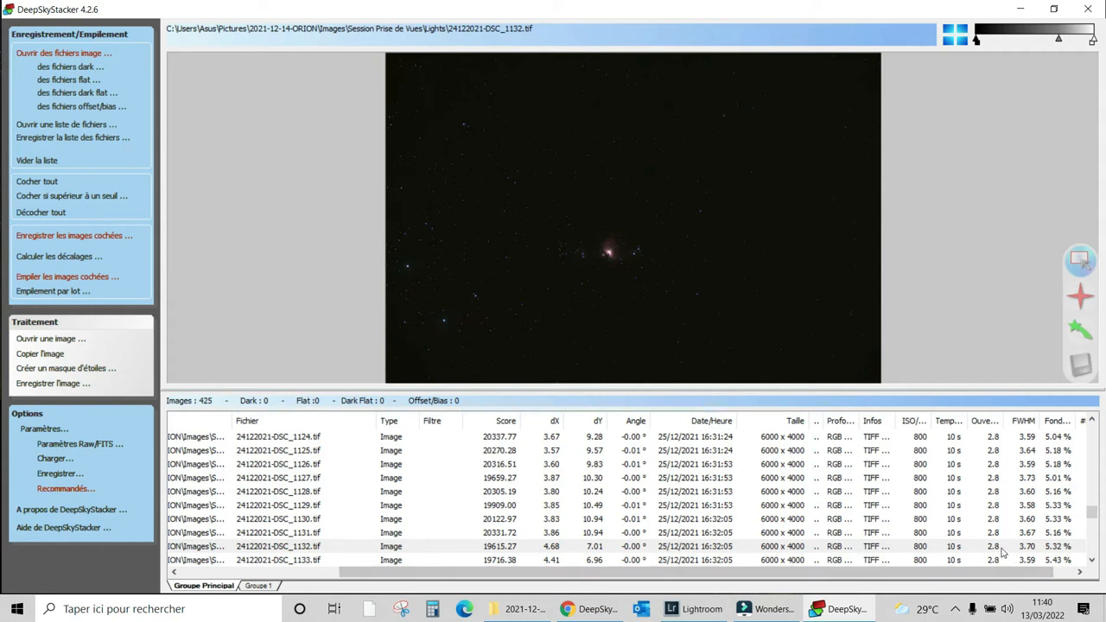
# Step: Review the frames from DSC_1133 onward, preview DSC_1151, and uncheck that frame
pyautogui.scroll(-1, 1002, 550)
pyautogui.scroll(-1, 1002, 551)
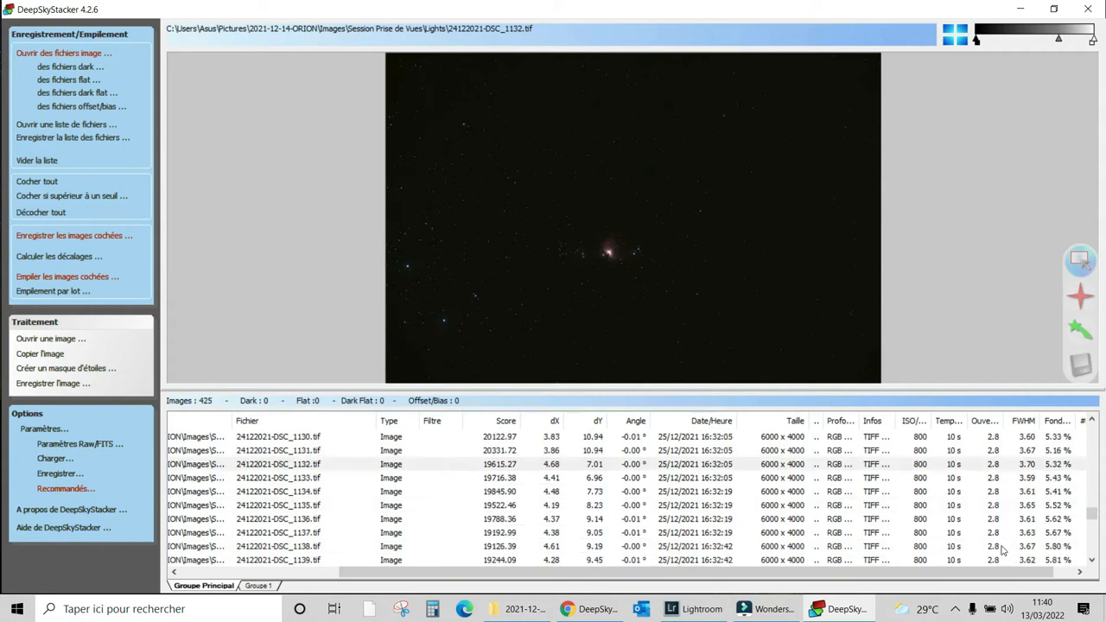
pyautogui.scroll(-2, 1002, 551)
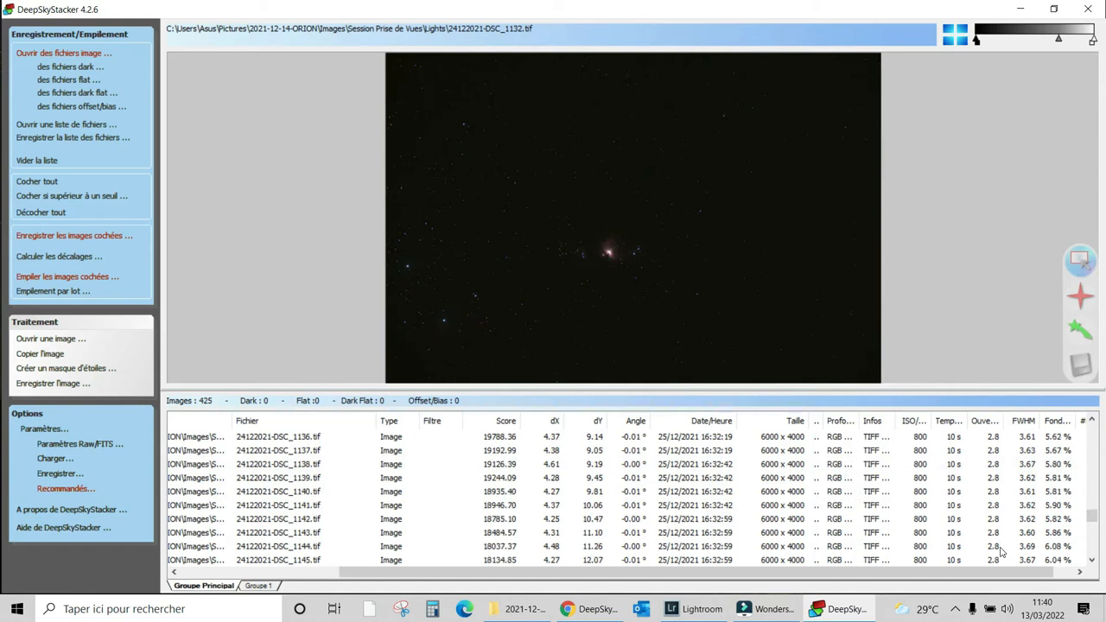
pyautogui.scroll(-2, 1000, 551)
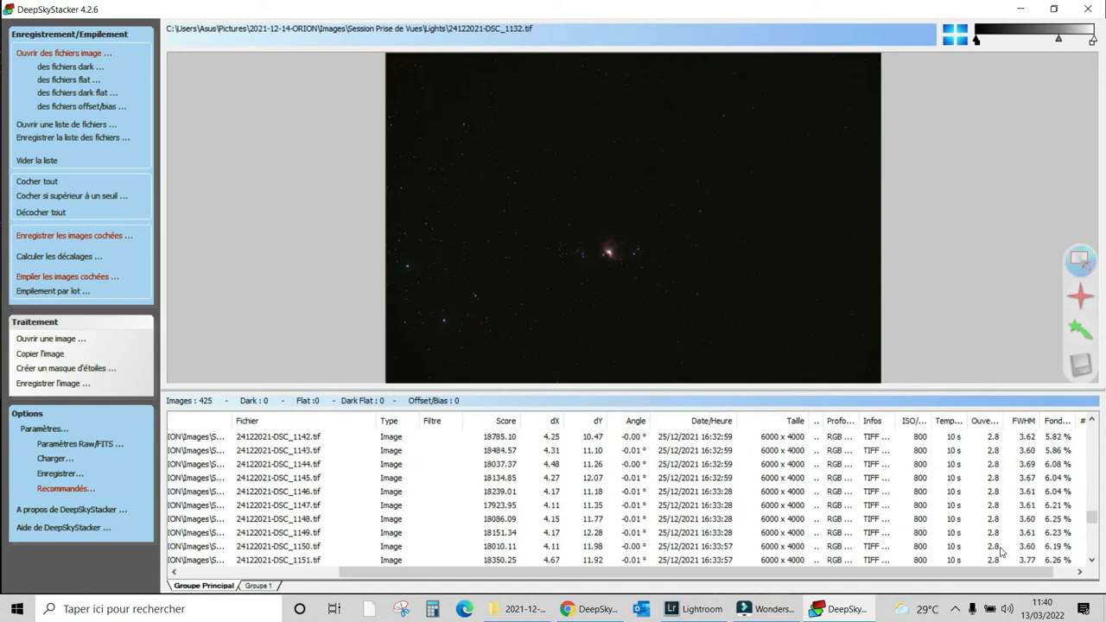
pyautogui.click(1006, 561)
pyautogui.moveTo(993, 572); pyautogui.dragTo(823, 571)
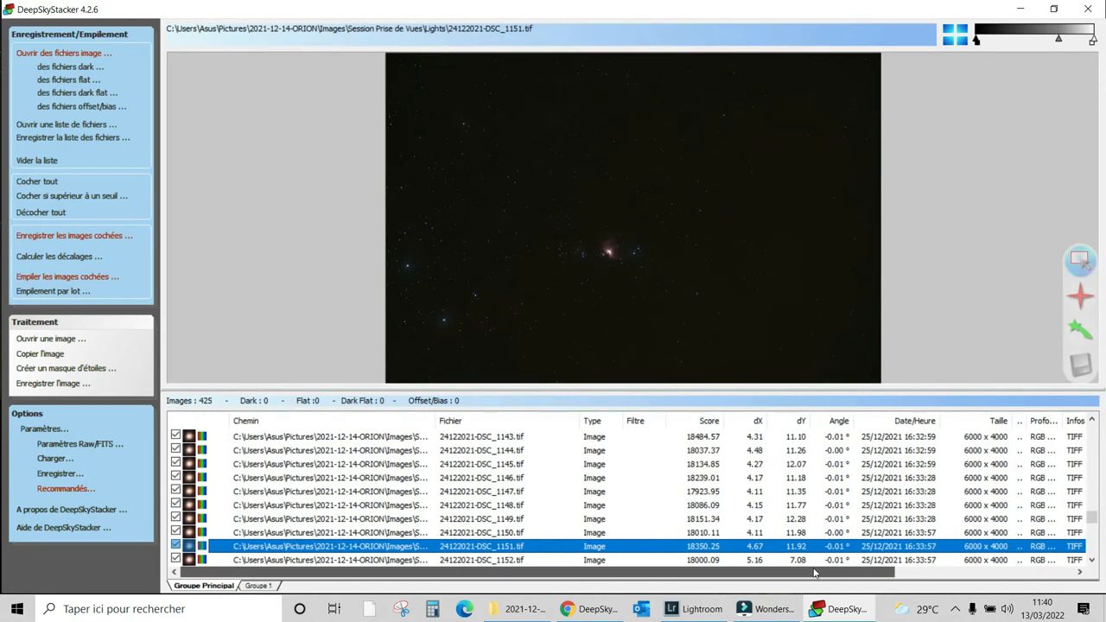
pyautogui.click(175, 545)
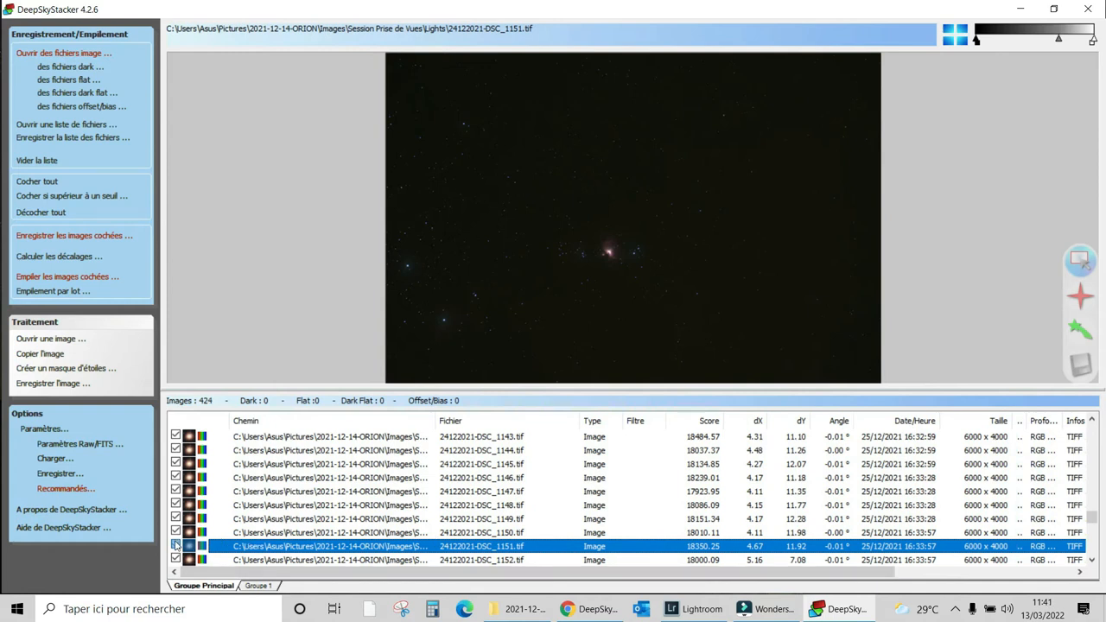
# Step: Examine the FWHM, sky background and star counts of the remaining frames from DSC_1152 through DSC_1267
pyautogui.moveTo(575, 575); pyautogui.dragTo(783, 590)
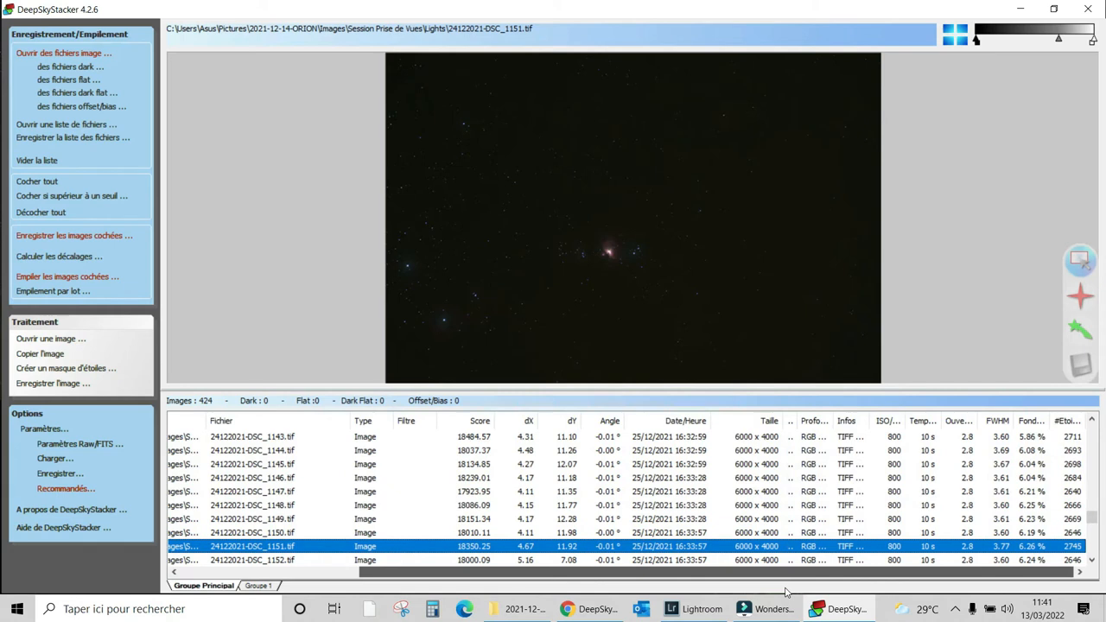
pyautogui.scroll(-2, 808, 525)
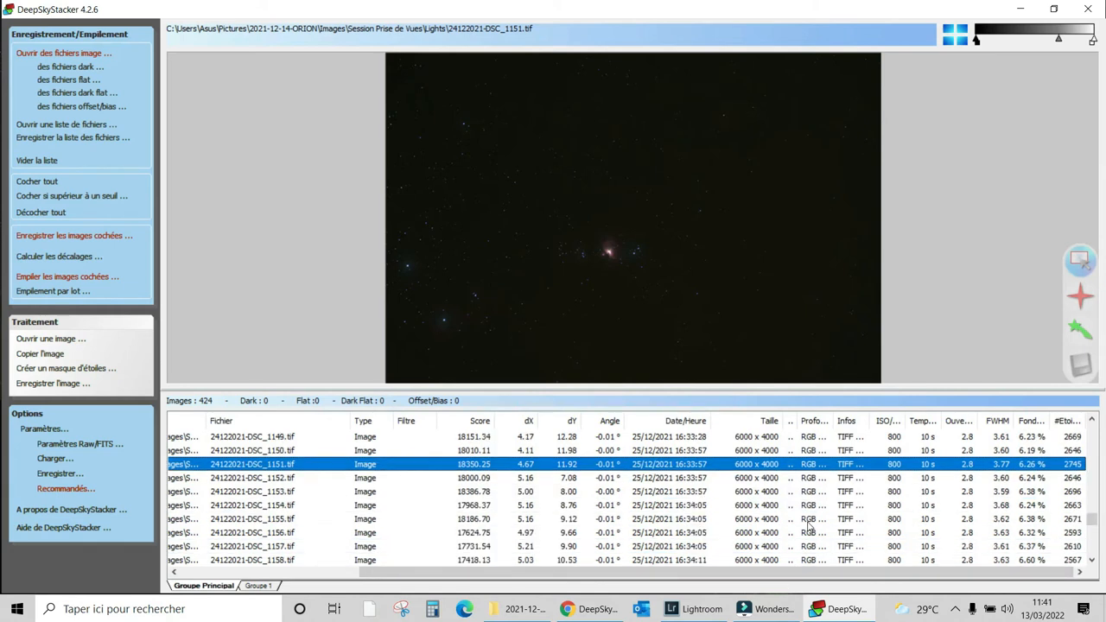
pyautogui.scroll(-3, 808, 525)
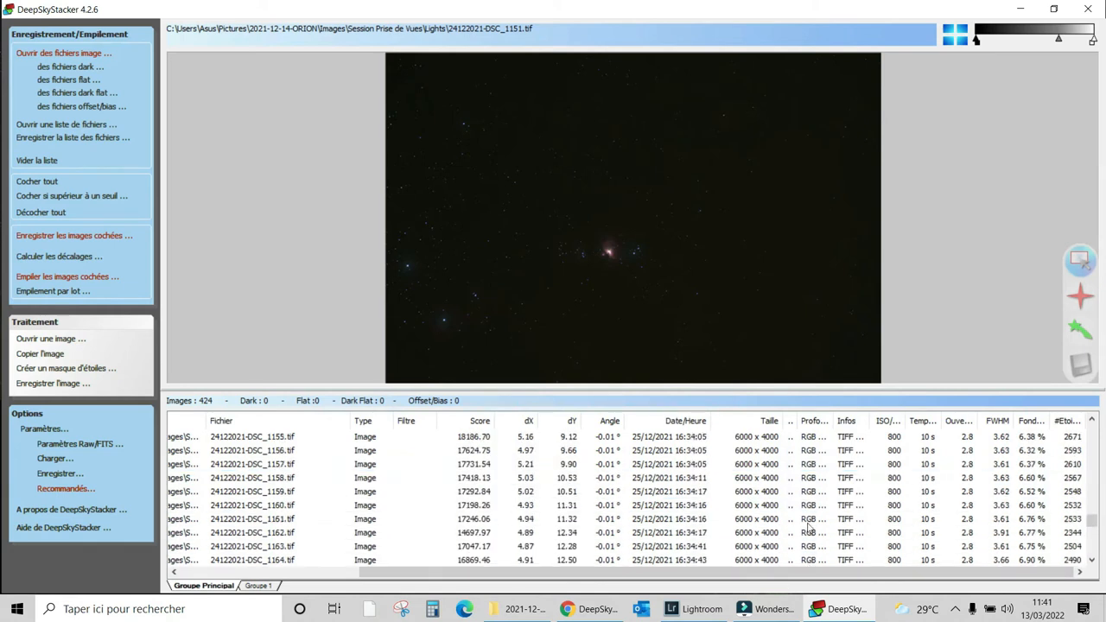
pyautogui.scroll(-3, 808, 529)
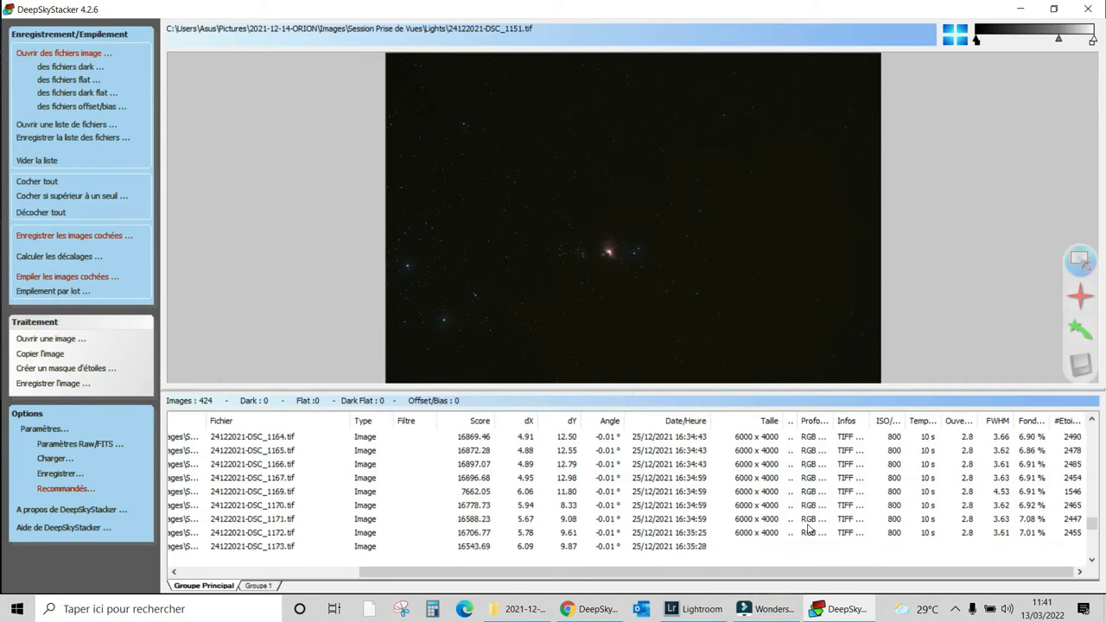
pyautogui.scroll(-1, 809, 530)
pyautogui.scroll(-4, 809, 530)
pyautogui.scroll(-4, 809, 529)
pyautogui.scroll(-3, 809, 530)
pyautogui.scroll(-5, 810, 529)
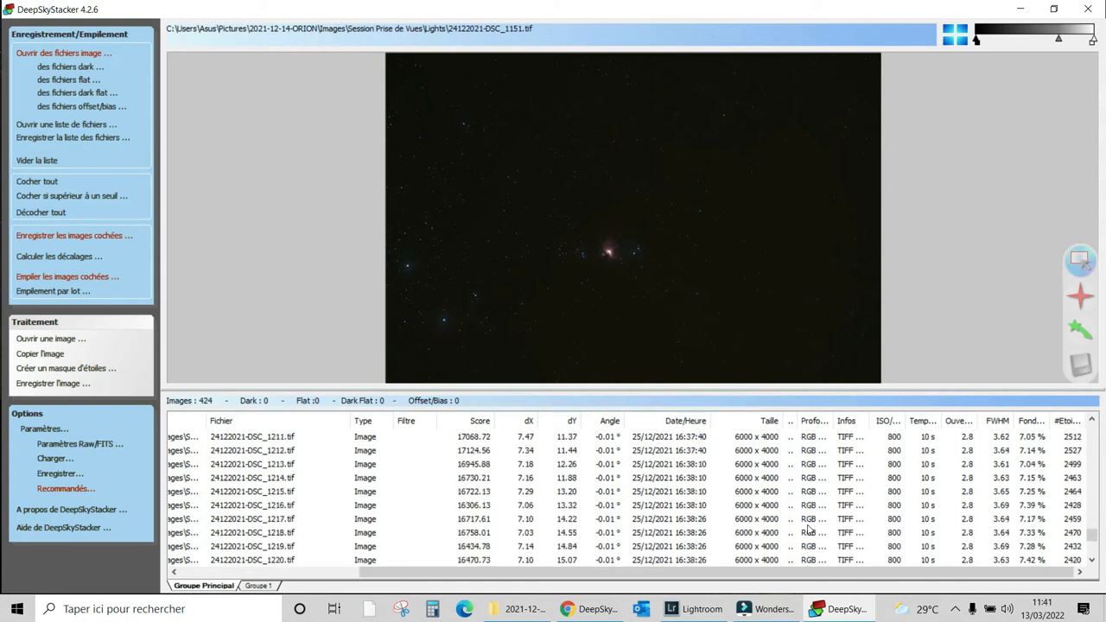
pyautogui.scroll(-5, 809, 530)
pyautogui.scroll(-2, 809, 529)
pyautogui.scroll(-4, 810, 529)
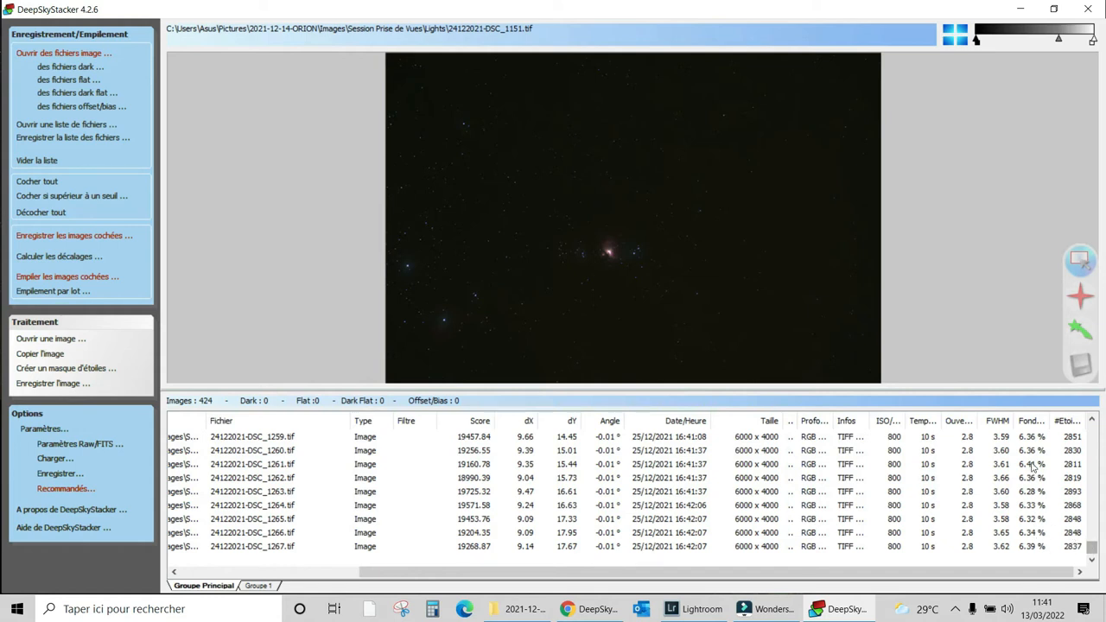
# Step: Preview frame DSC_1214 and the earlier frame DSC_0760 to compare their sky backgrounds
pyautogui.moveTo(1093, 550); pyautogui.dragTo(1085, 539)
pyautogui.click(1041, 535)
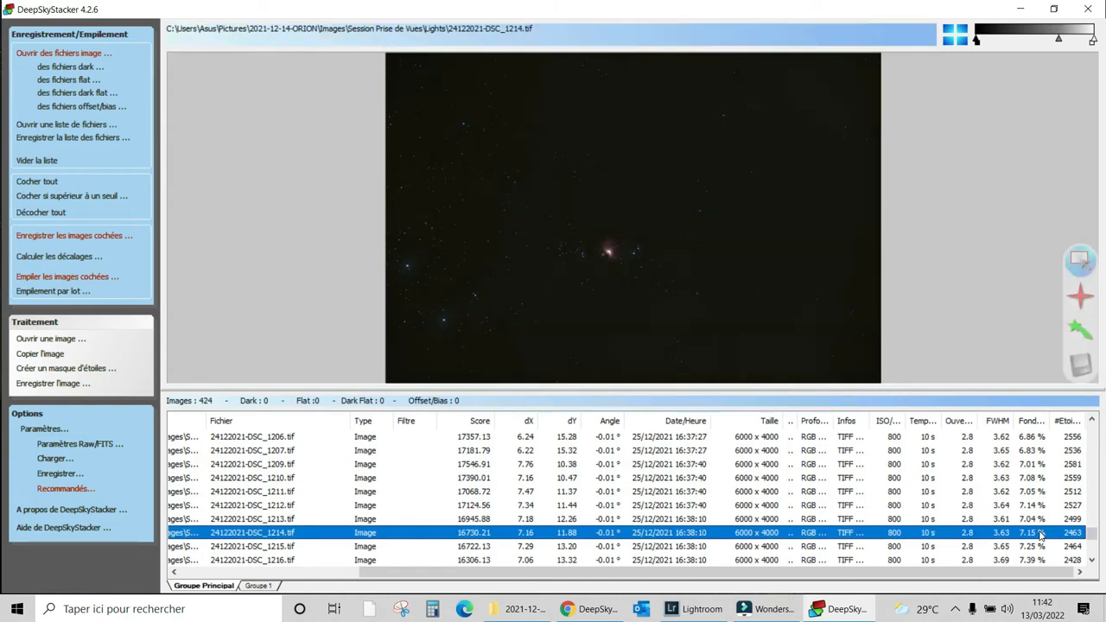
pyautogui.moveTo(1091, 536); pyautogui.dragTo(1065, 432)
pyautogui.click(1028, 438)
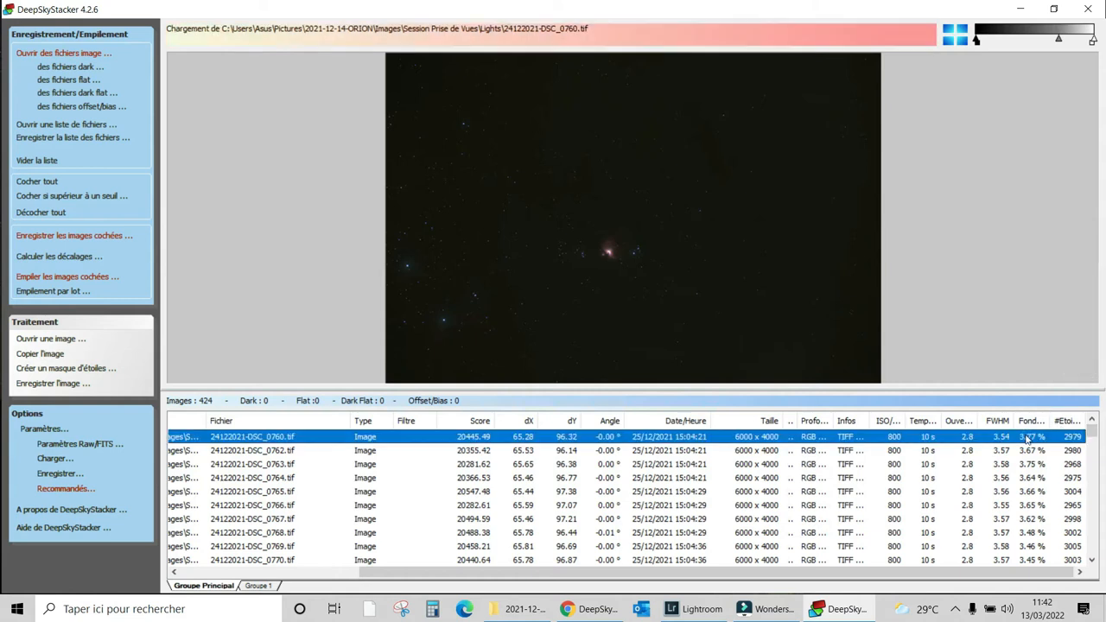
# Step: Follow the sky background values through the list from DSC_0760 and preview frame DSC_1142
pyautogui.scroll(-13, 1028, 466)
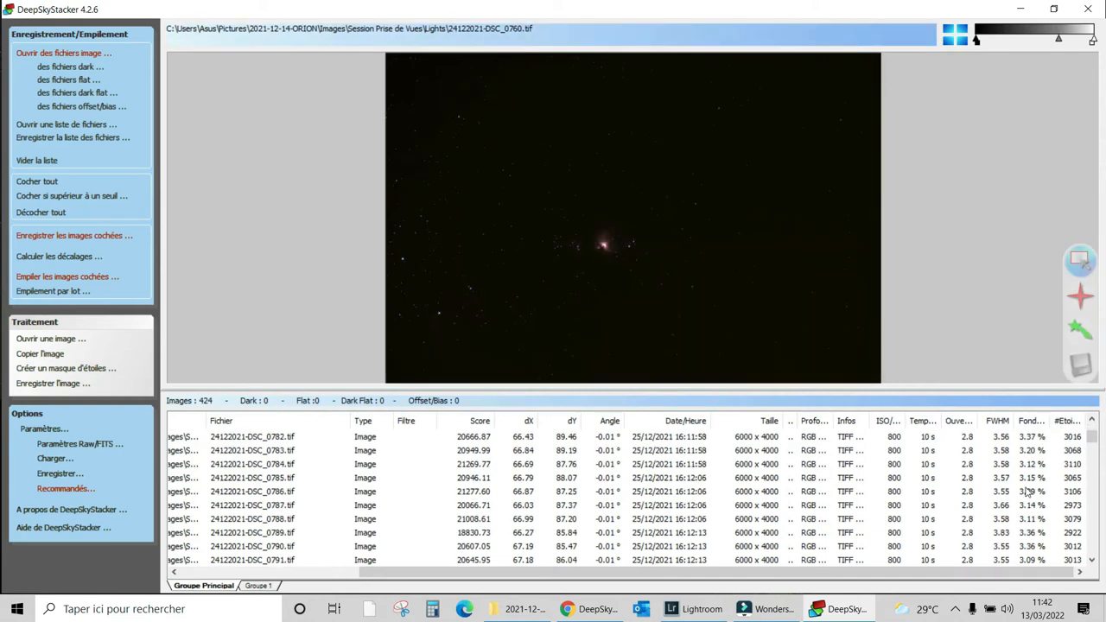
pyautogui.scroll(-20, 1028, 492)
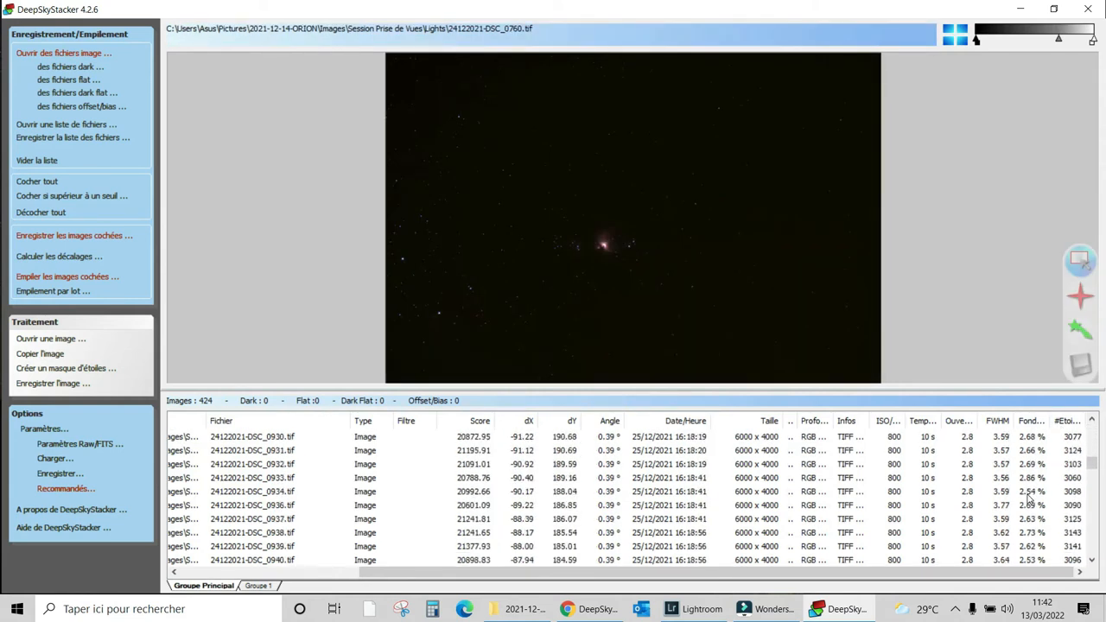
pyautogui.scroll(-20, 1028, 496)
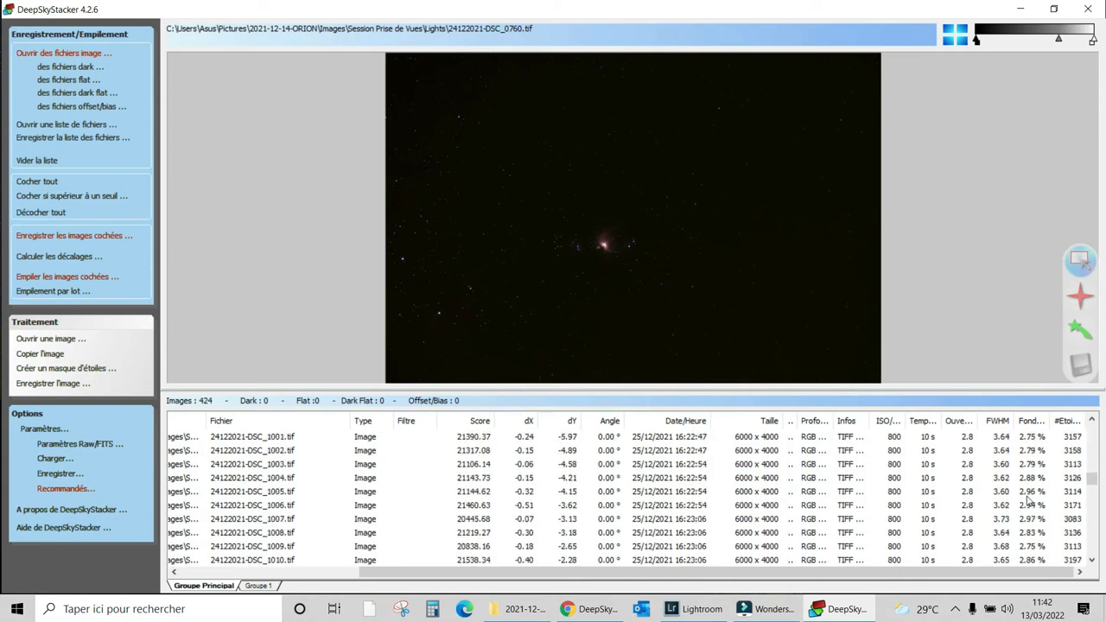
pyautogui.scroll(-20, 1028, 499)
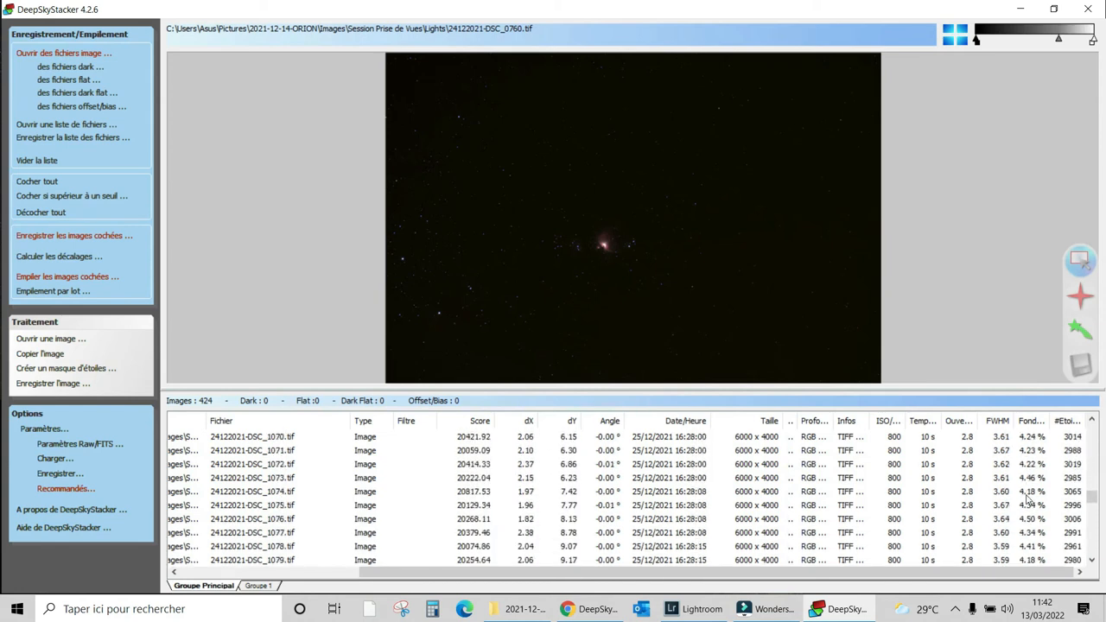
pyautogui.scroll(-14, 1028, 499)
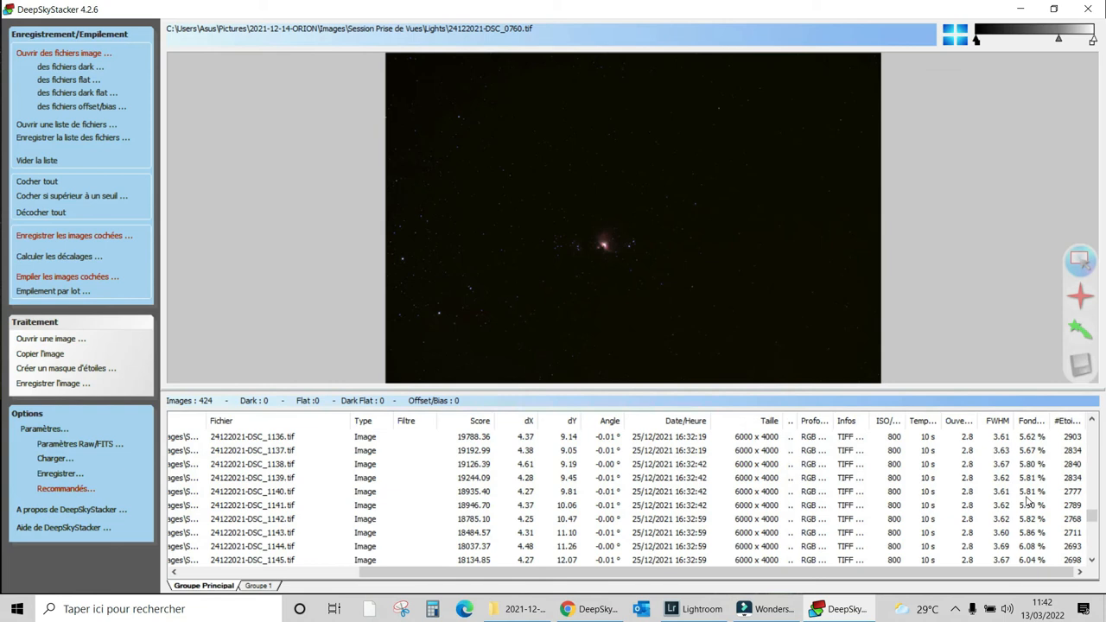
pyautogui.click(1029, 520)
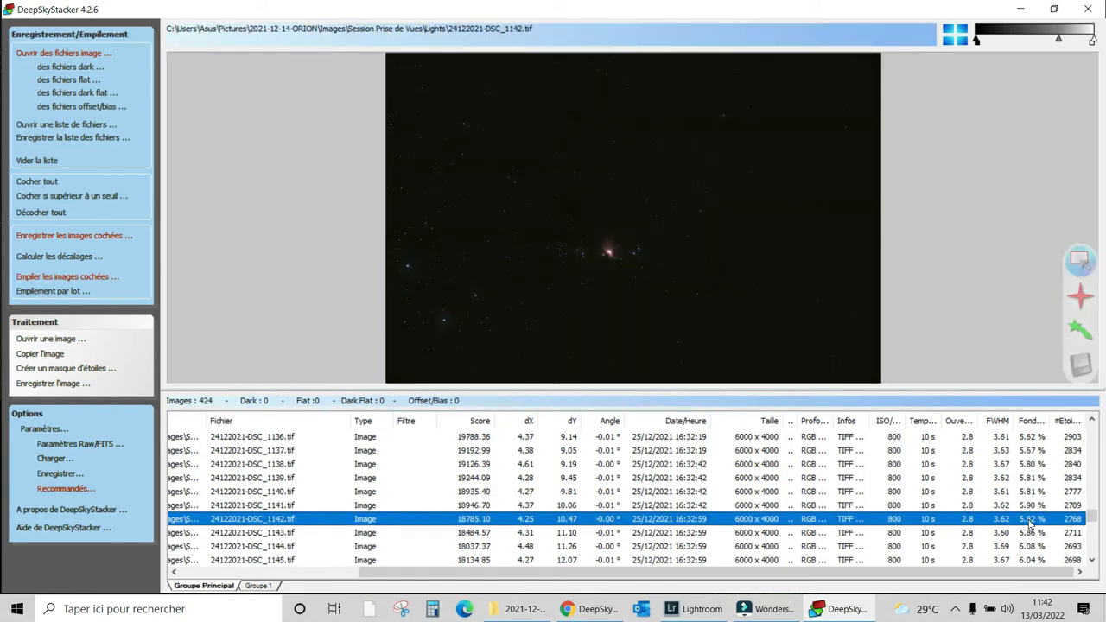
# Step: Compare the sky background of the subsequent frames by previewing DSC_1148, DSC_1172 and DSC_1210
pyautogui.scroll(-2, 1029, 523)
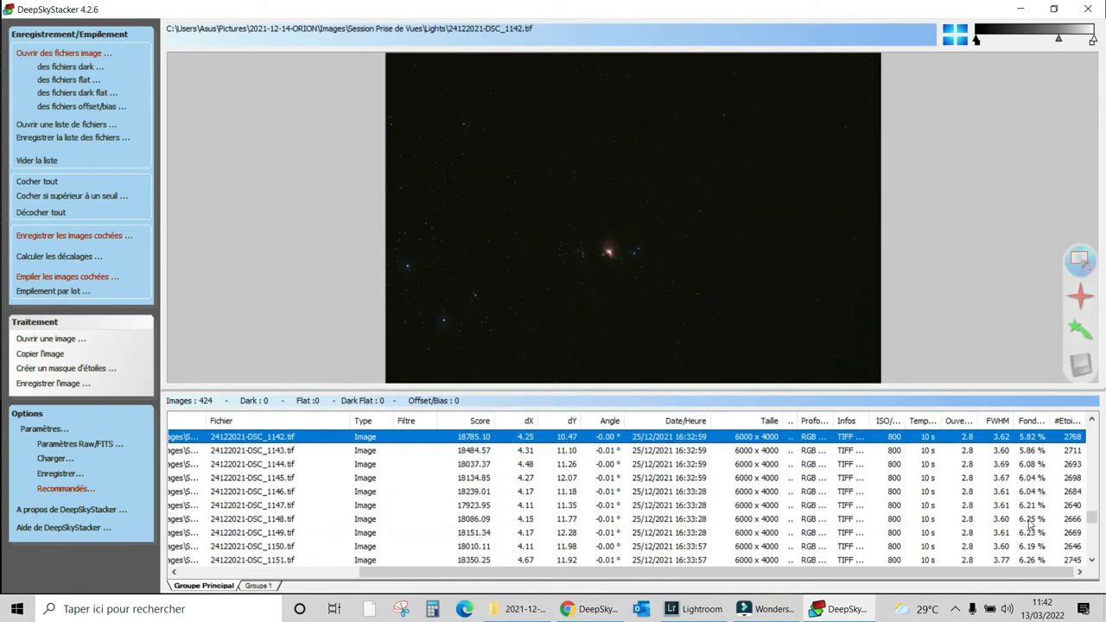
pyautogui.click(1029, 519)
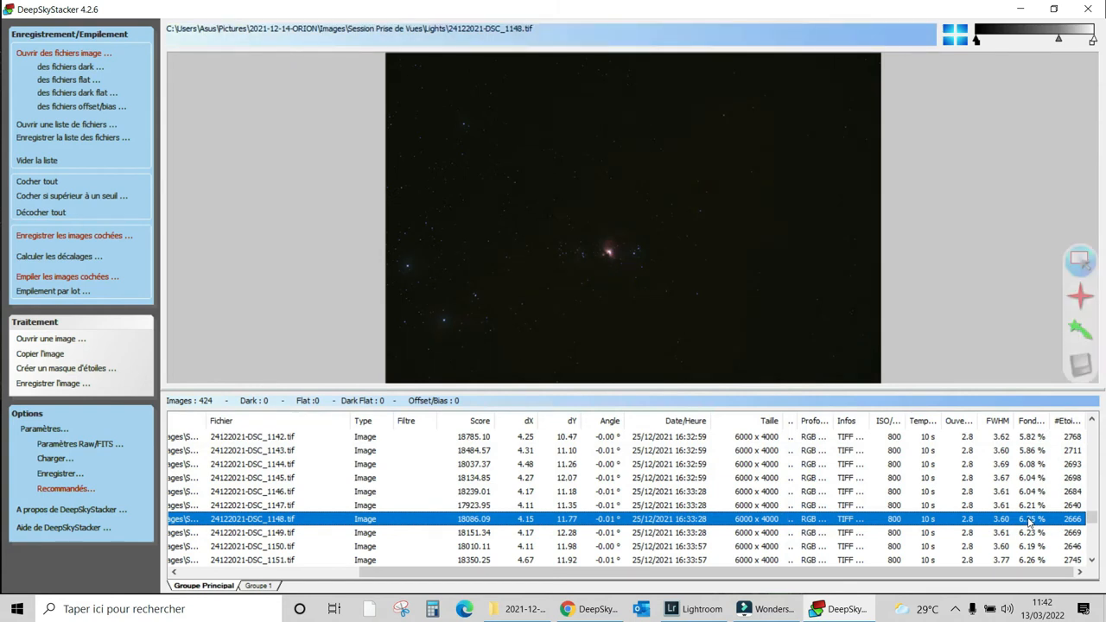
pyautogui.scroll(-7, 1029, 522)
pyautogui.scroll(-1, 1028, 521)
pyautogui.click(1025, 506)
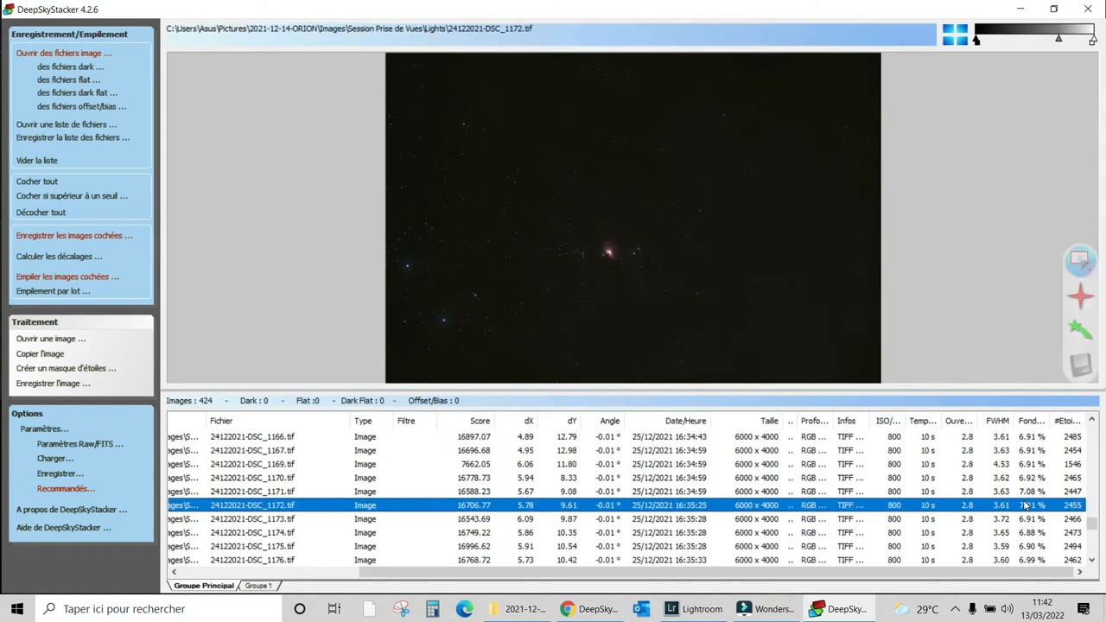
pyautogui.scroll(-12, 1025, 506)
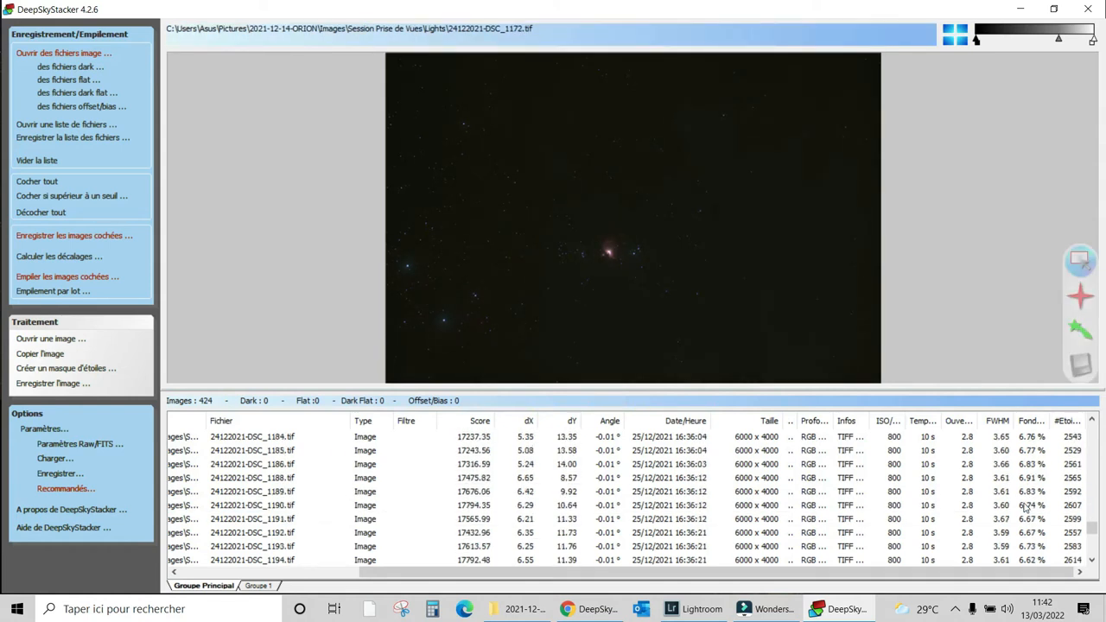
pyautogui.click(1024, 519)
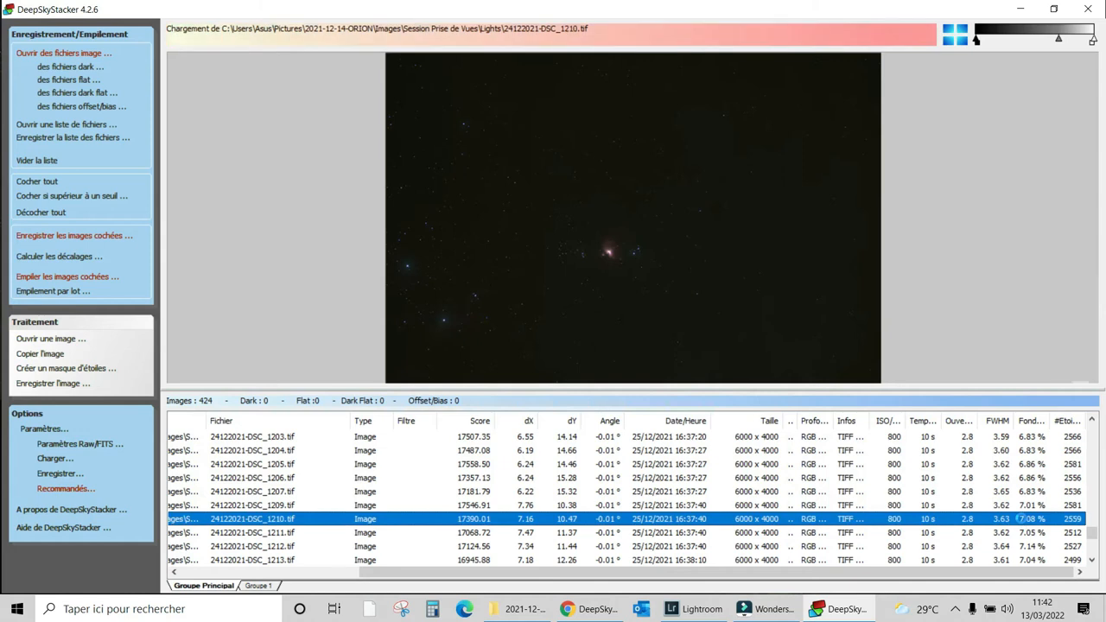
# Step: Examine the sky background and FWHM values of the frames following DSC_1210, through DSC_1248 and beyond
pyautogui.scroll(-4, 1023, 521)
pyautogui.scroll(-2, 1023, 521)
pyautogui.scroll(-10, 1023, 521)
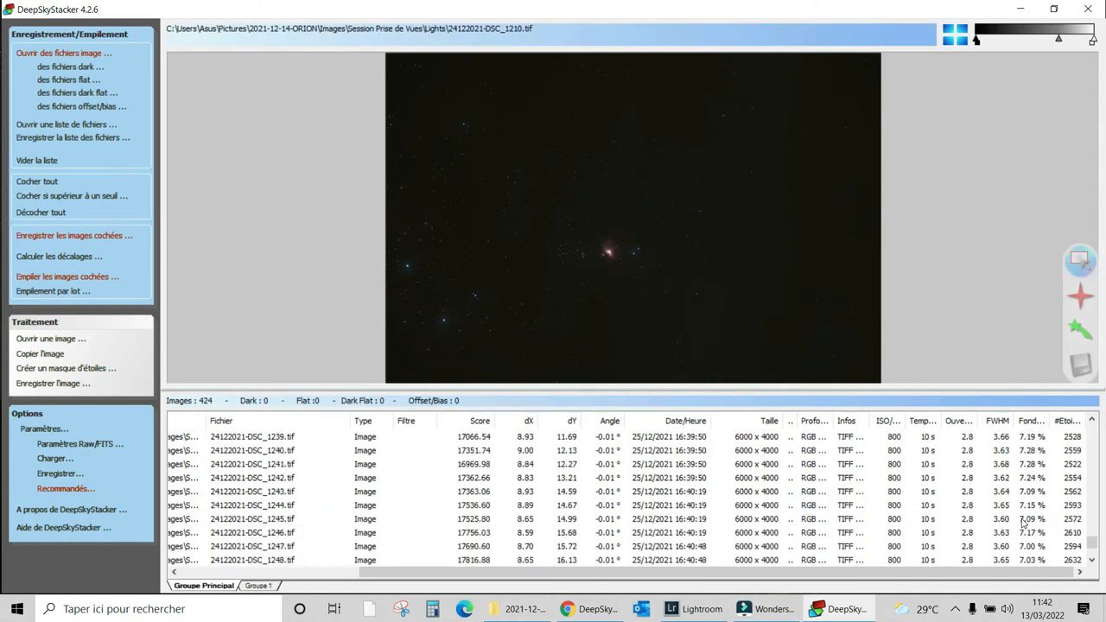
pyautogui.scroll(-2, 1023, 521)
pyautogui.scroll(19, 1023, 521)
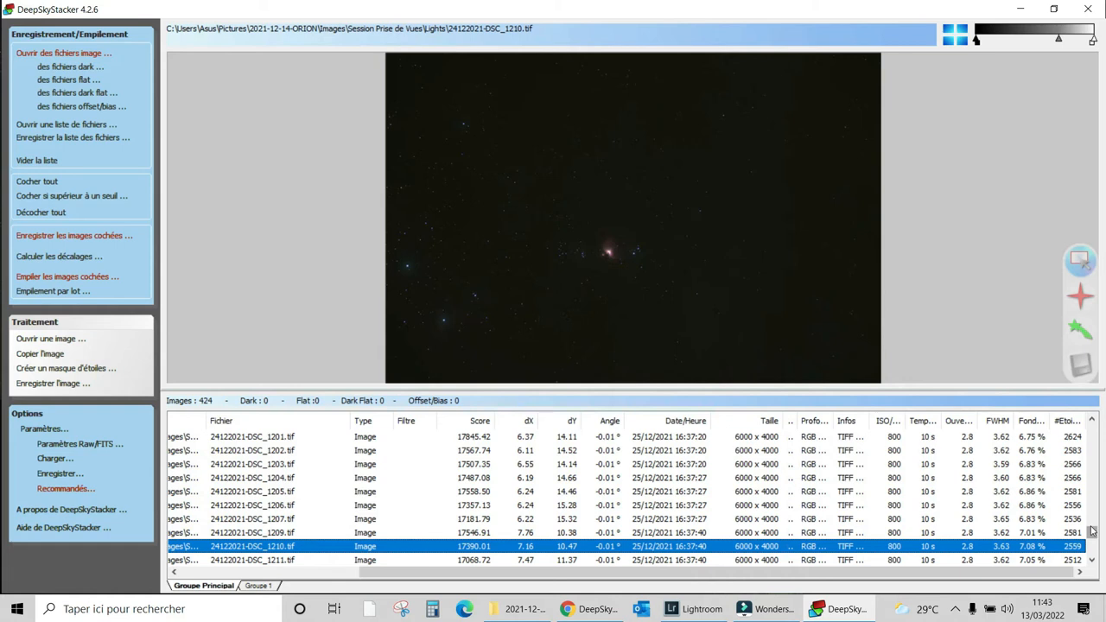
# Step: Set the first light frame in the list, 24122021-DSC_0760.tif, as the reference image
pyautogui.moveTo(735, 576); pyautogui.dragTo(560, 572)
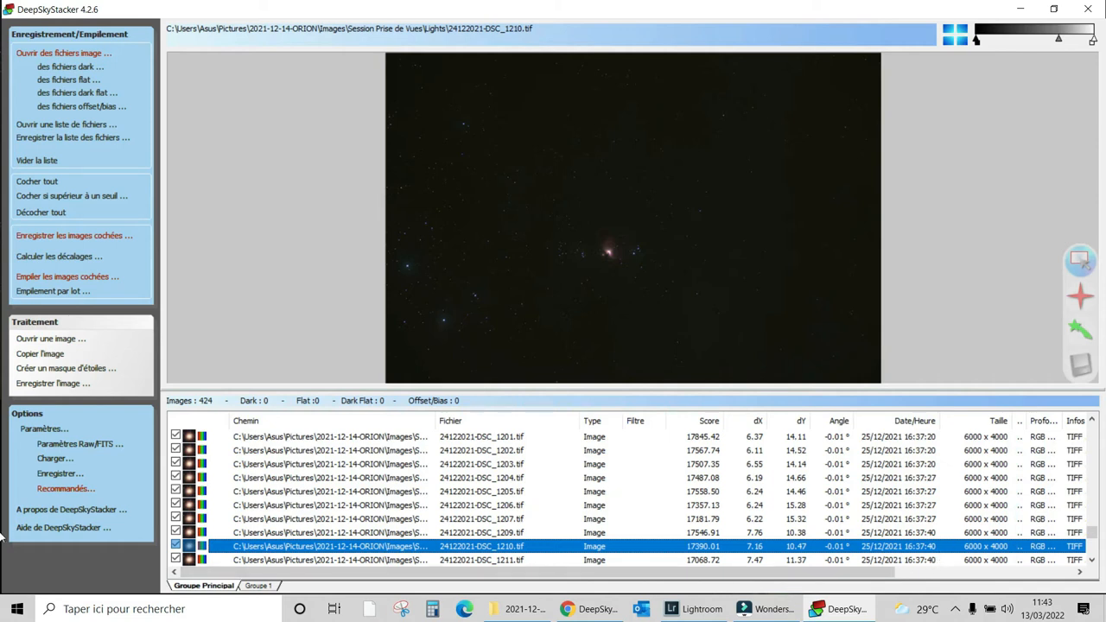
pyautogui.moveTo(1098, 539); pyautogui.dragTo(1096, 430)
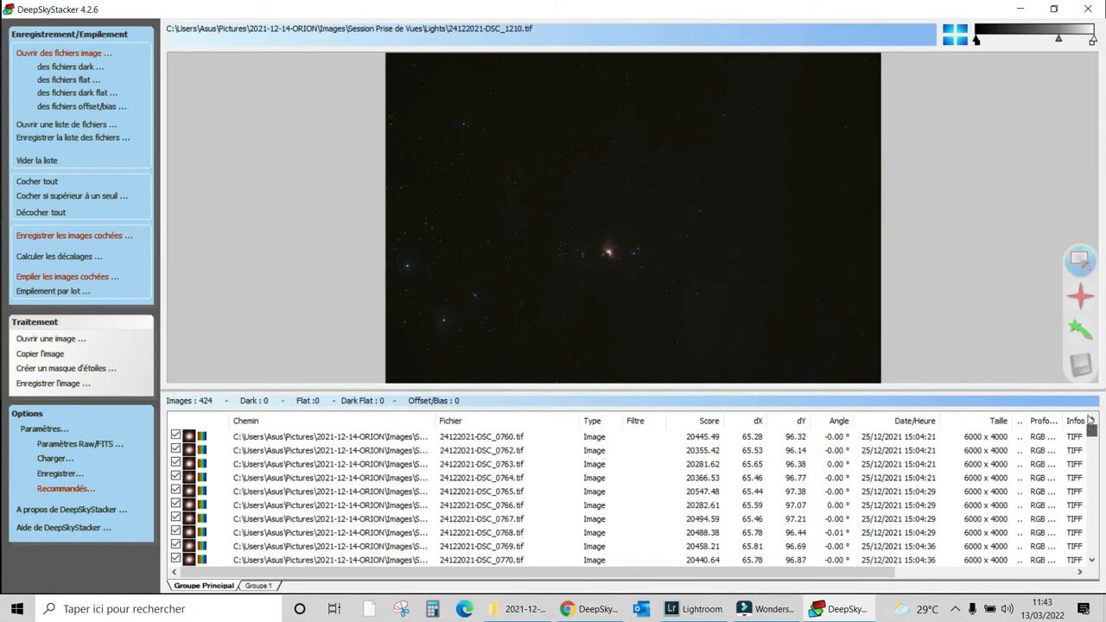
pyautogui.click(593, 437)
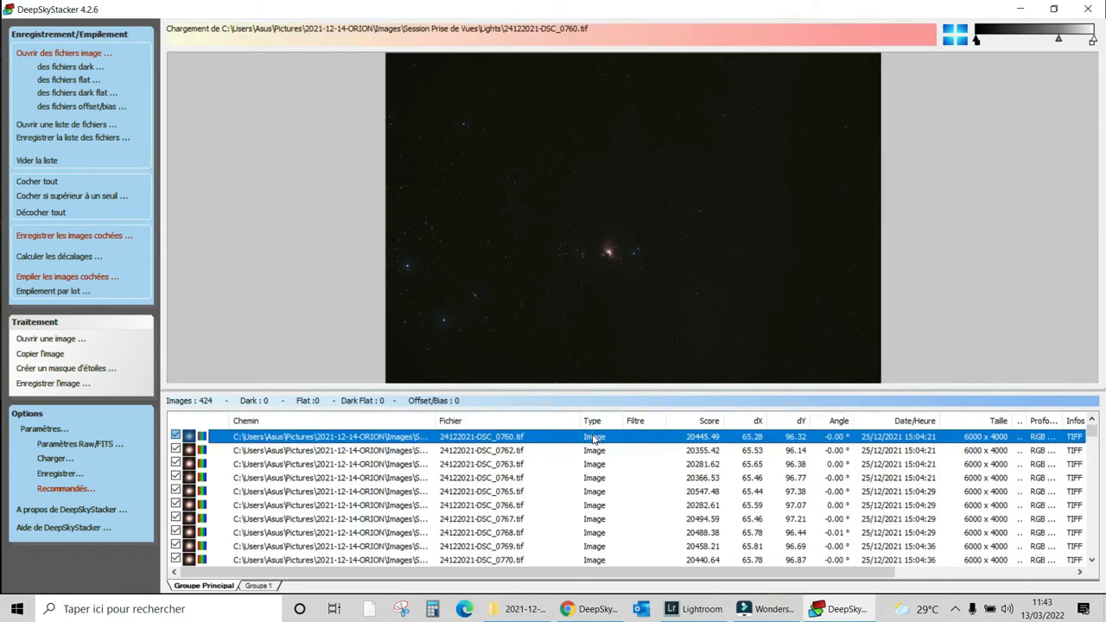
pyautogui.rightClick(593, 438)
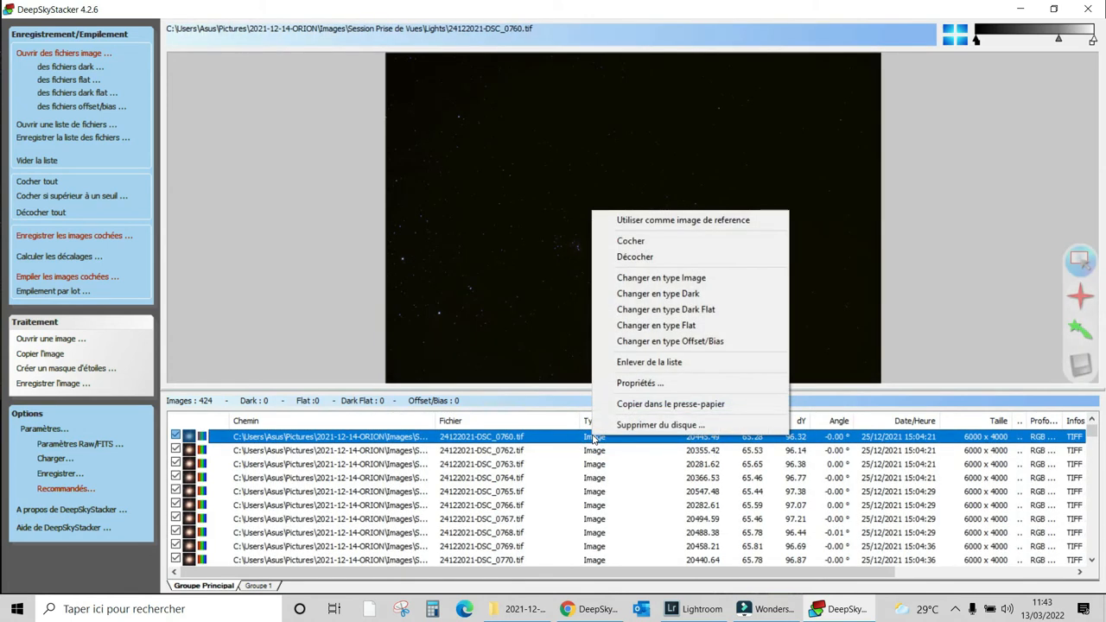
pyautogui.click(617, 222)
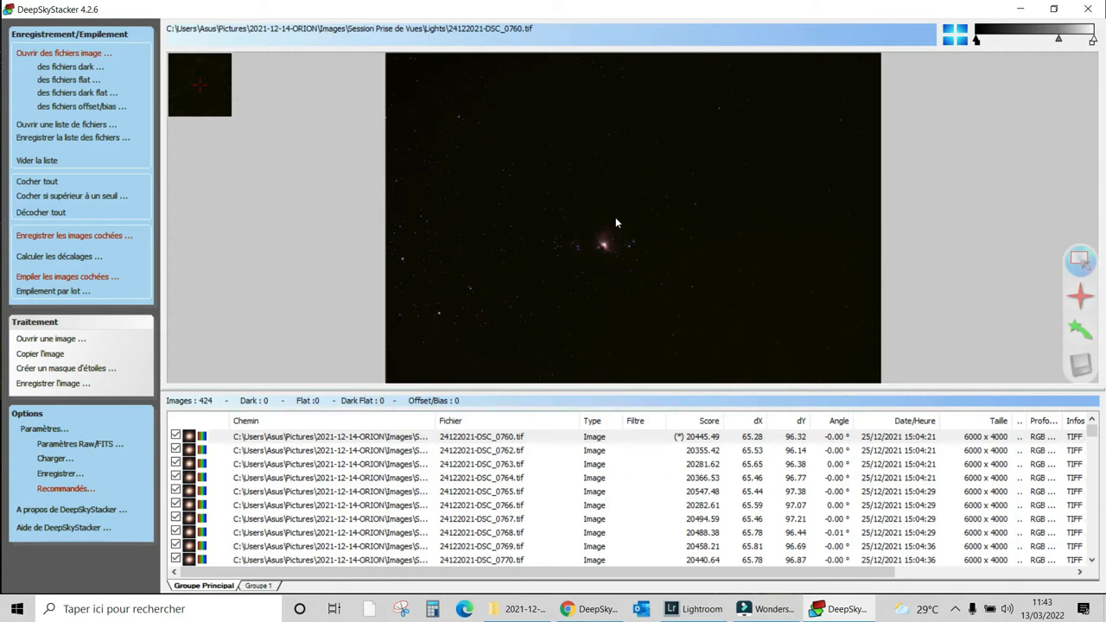
# Step: Load all dark frames from the DARKS folder of Session Prise de Vues, 26122021-DSC_1339 through 26122021-DSC_1405
pyautogui.click(63, 71)
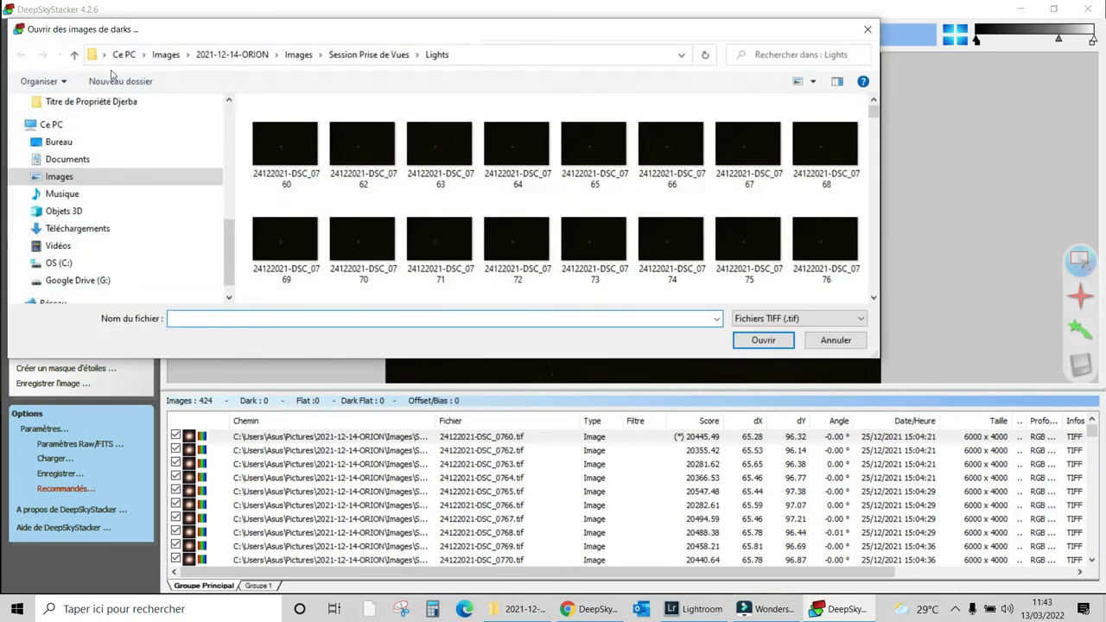
pyautogui.click(368, 54)
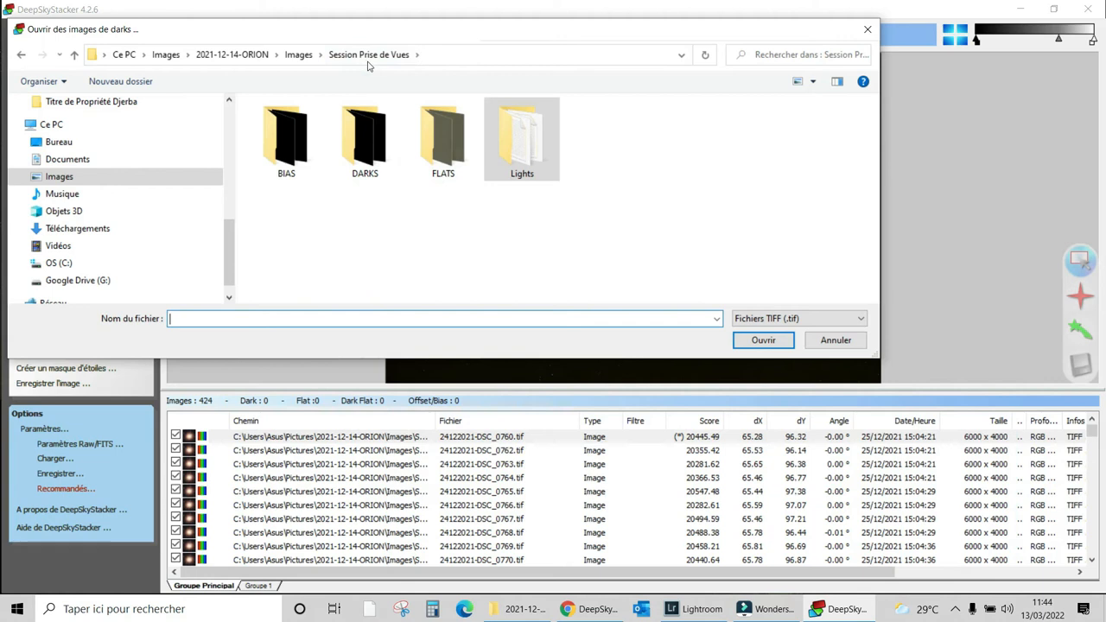
pyautogui.doubleClick(364, 138)
pyautogui.click(292, 138)
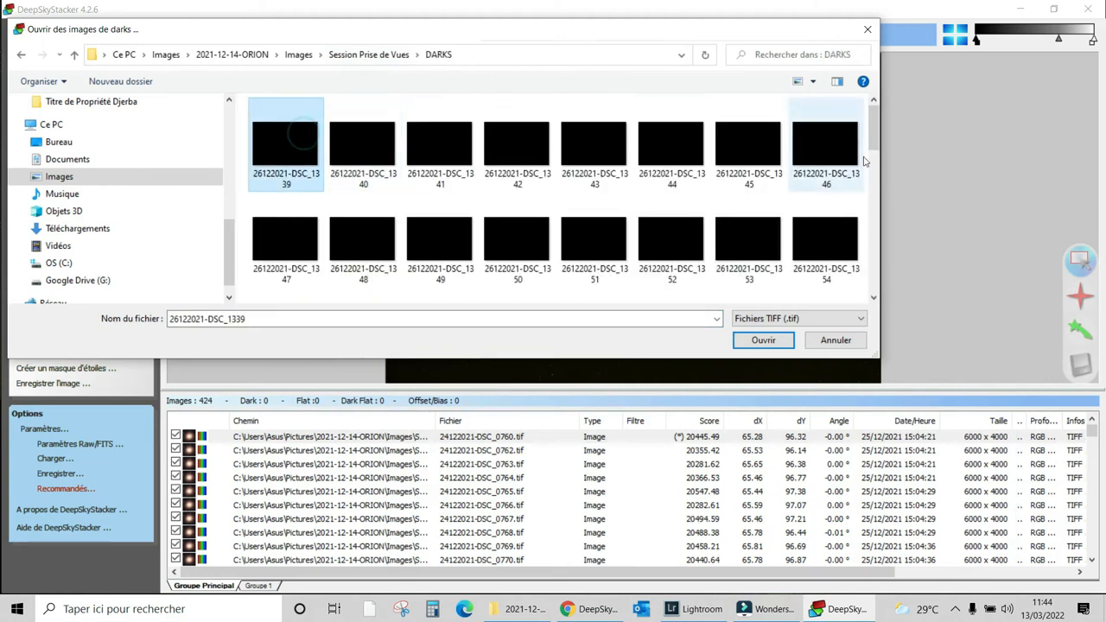
pyautogui.moveTo(874, 138); pyautogui.dragTo(881, 285)
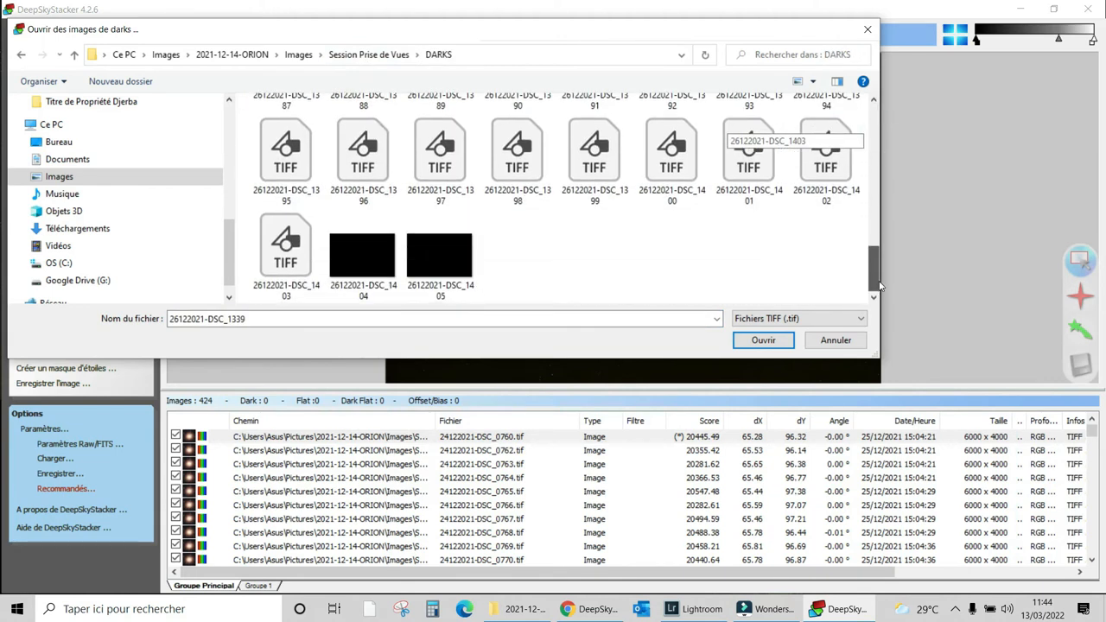
pyautogui.keyDown('shift'); pyautogui.click(451, 250); pyautogui.keyUp('shift')
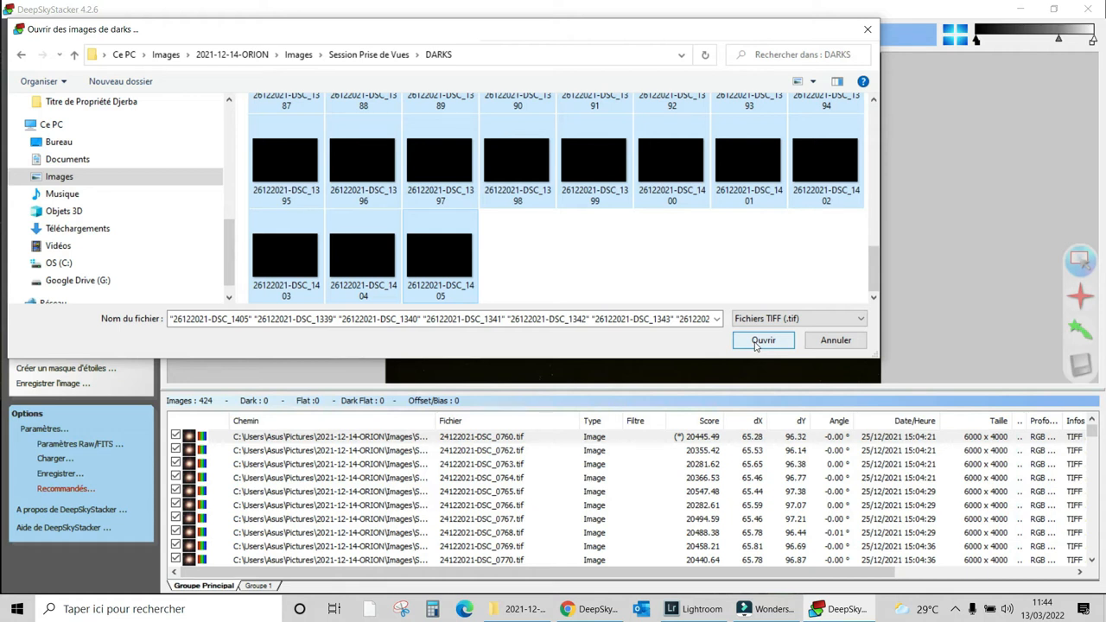
pyautogui.moveTo(872, 268)
pyautogui.mouseDown()
pyautogui.moveTo(868, 140)
pyautogui.moveTo(871, 274)
pyautogui.mouseUp()
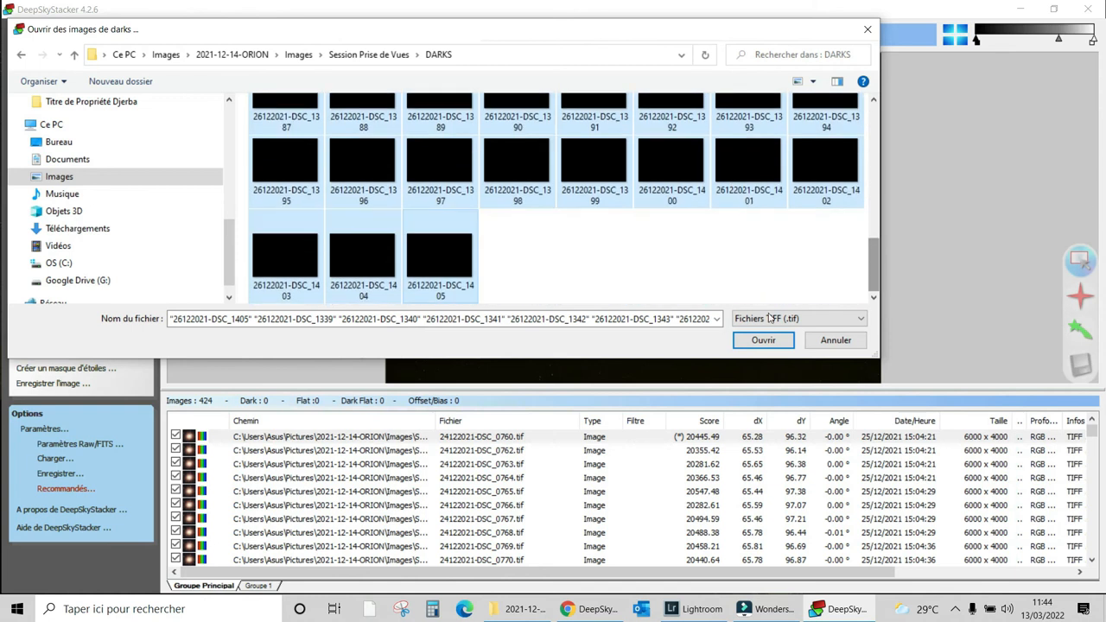
pyautogui.click(756, 340)
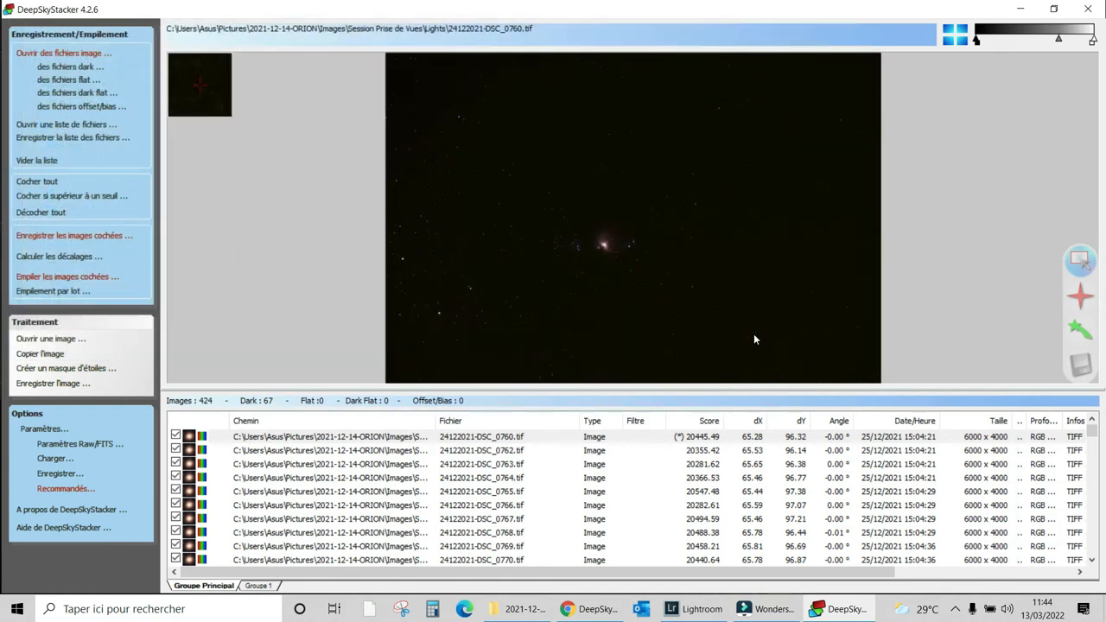
pyautogui.click(54, 82)
pyautogui.click(257, 144)
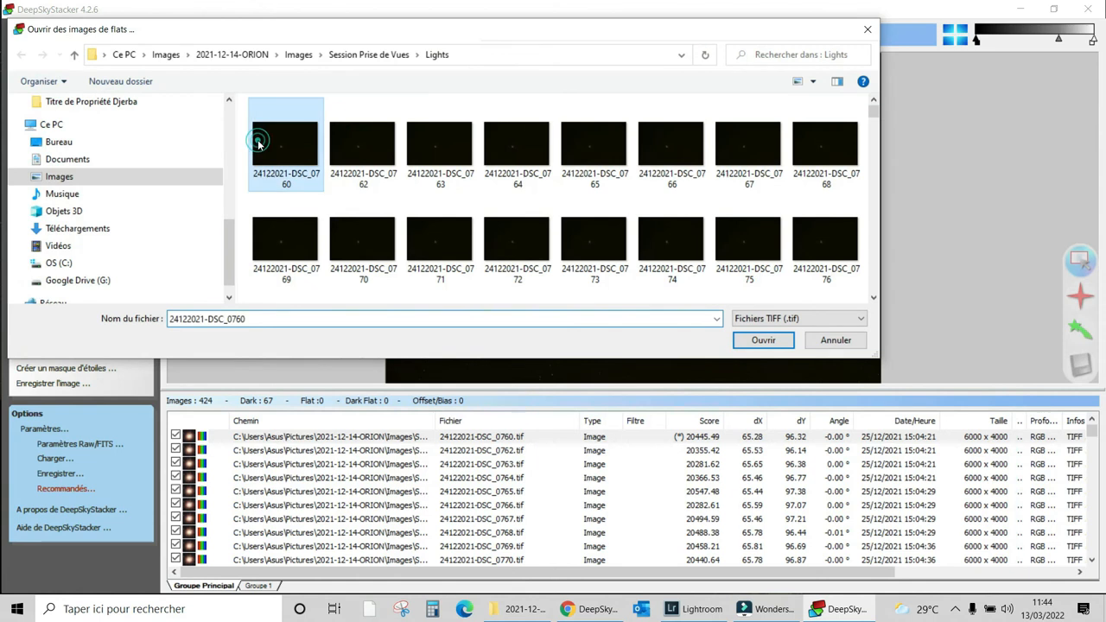
pyautogui.moveTo(875, 116); pyautogui.dragTo(871, 297)
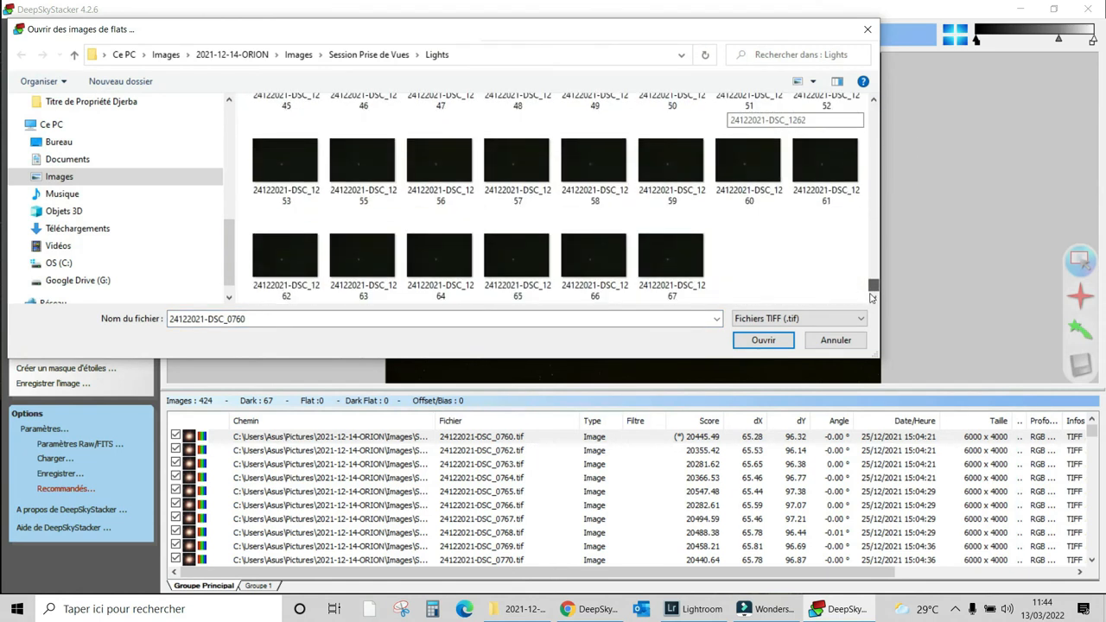
pyautogui.keyDown('shift'); pyautogui.click(687, 264); pyautogui.keyUp('shift')
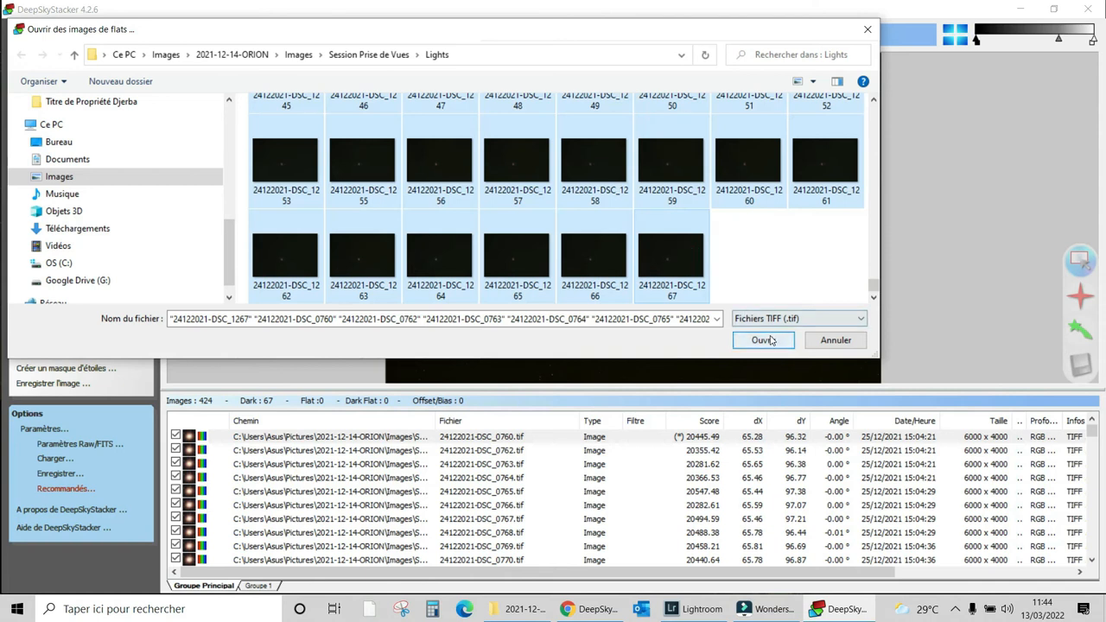
pyautogui.click(764, 339)
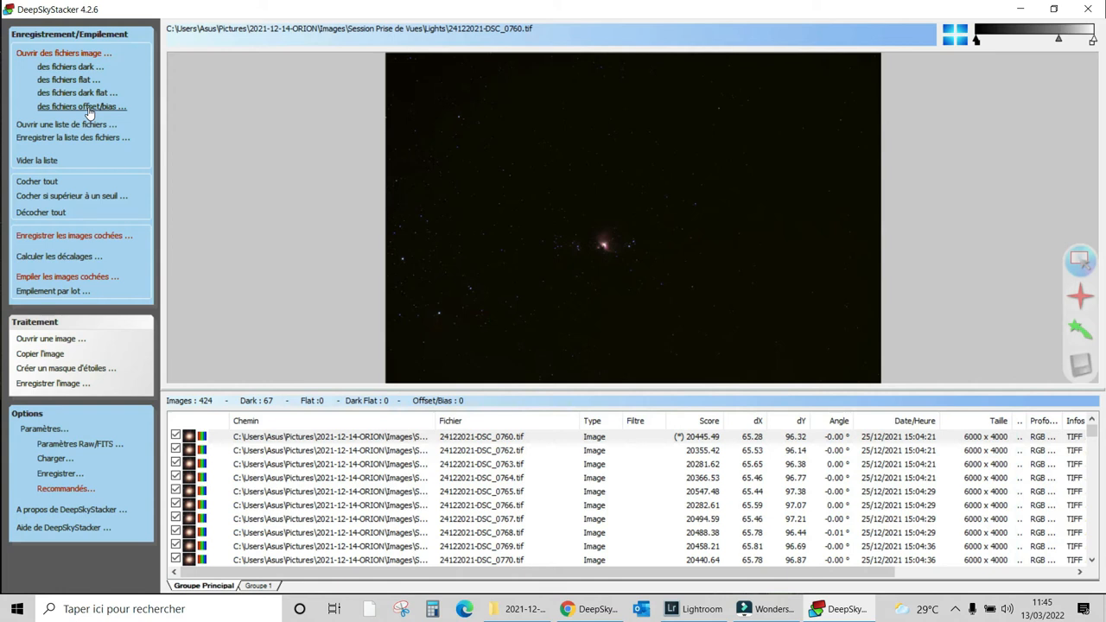
pyautogui.click(89, 107)
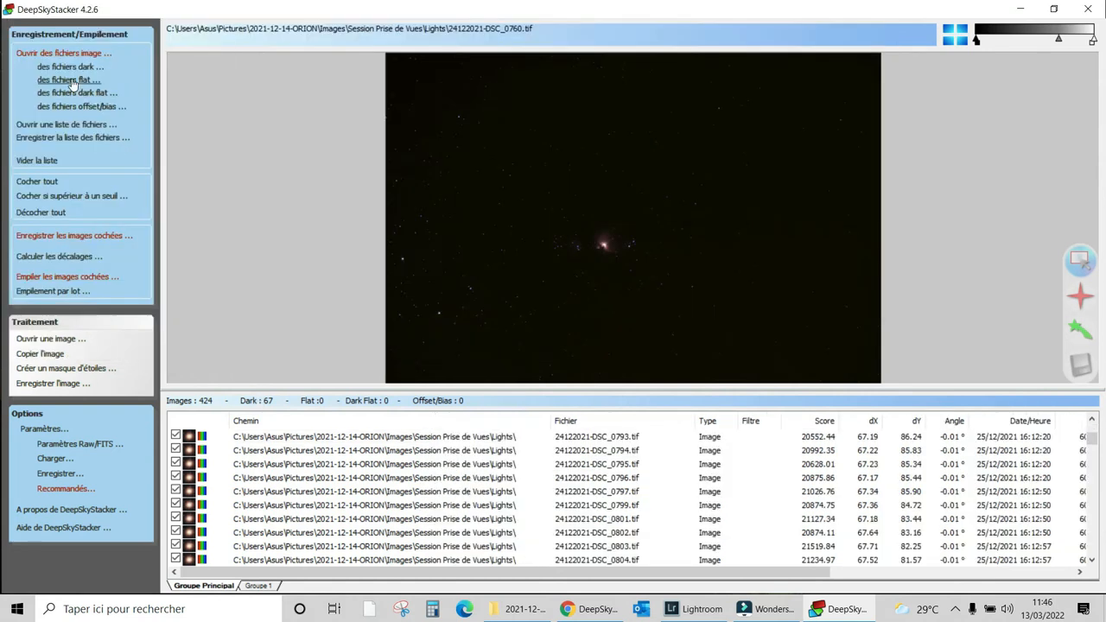
# Step: Load all flat frames from the FLATS folder of Session Prise de Vues, 27122021-DSC_1521 through 27122021-DSC_1604
pyautogui.click(73, 82)
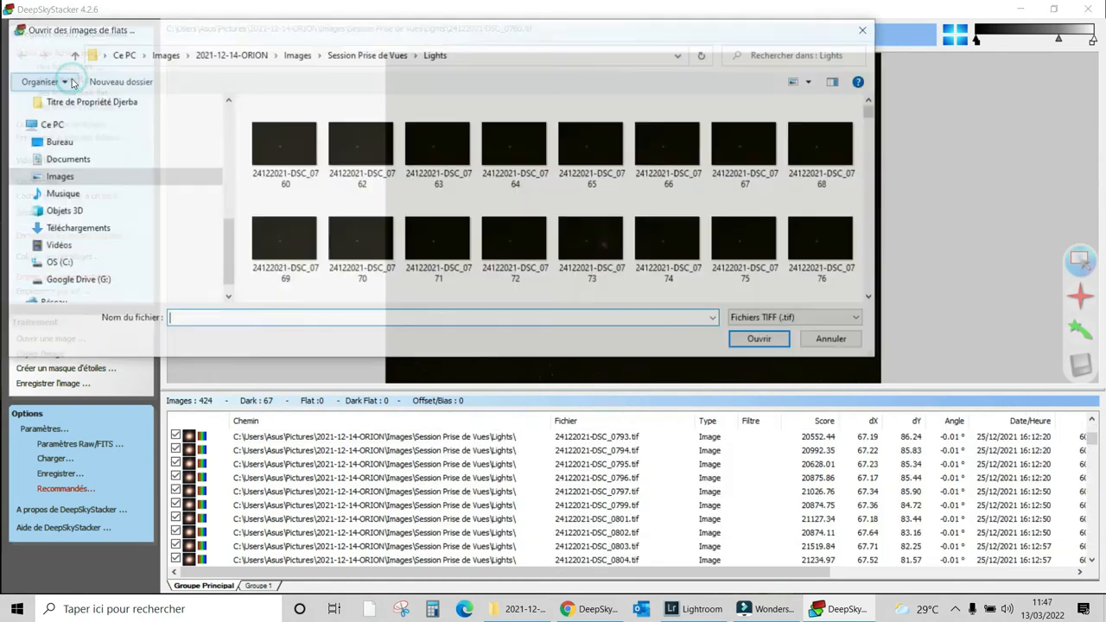
pyautogui.click(373, 62)
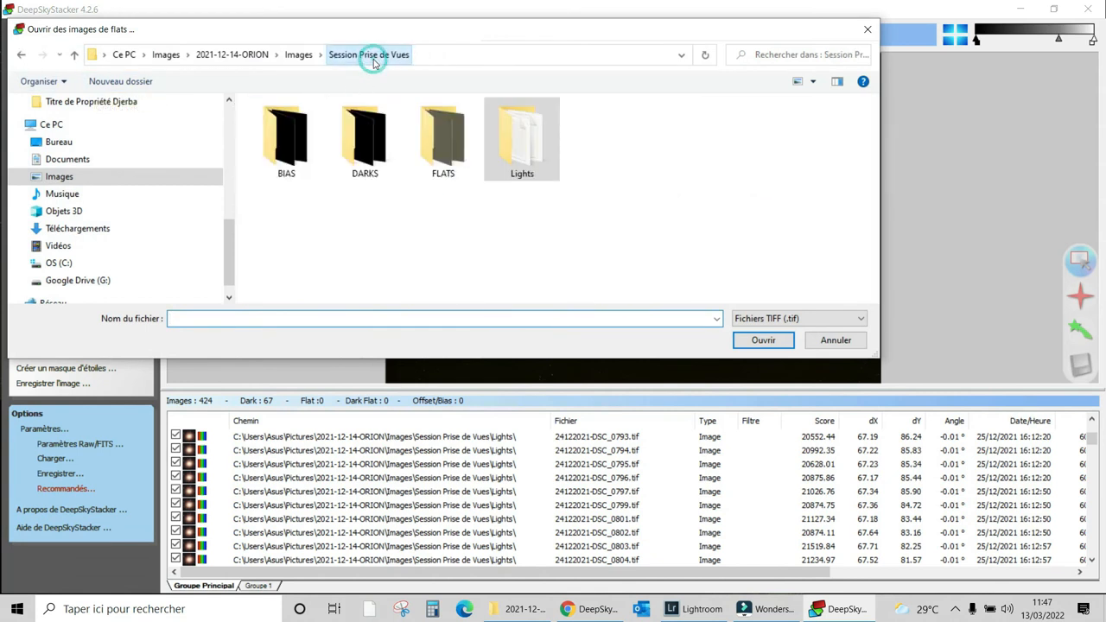
pyautogui.doubleClick(439, 143)
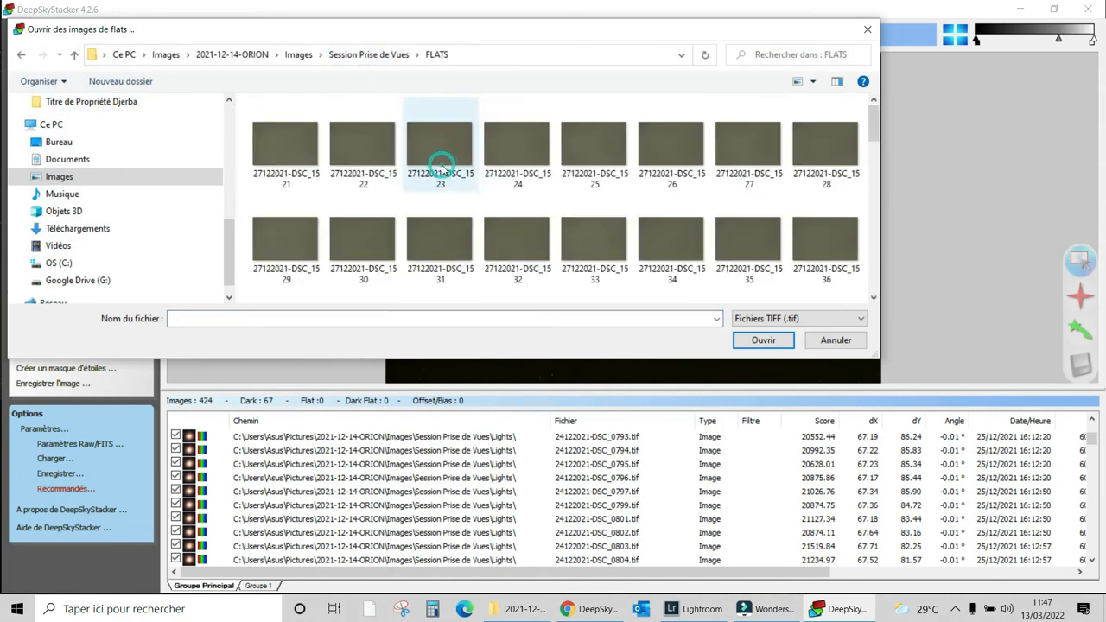
pyautogui.click(296, 137)
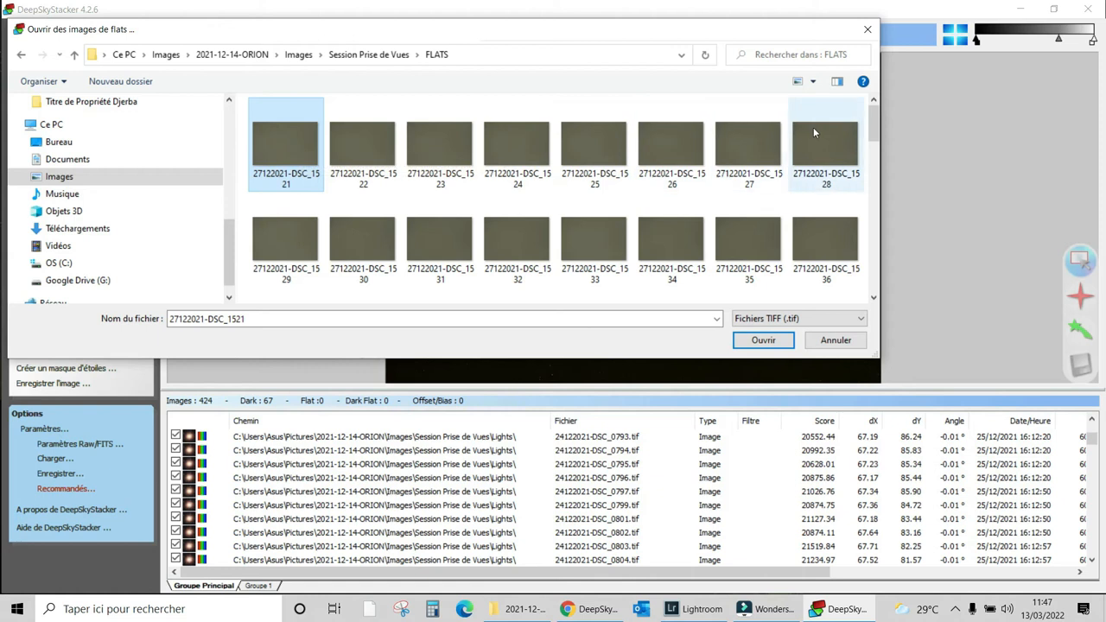
pyautogui.moveTo(881, 229); pyautogui.dragTo(881, 281)
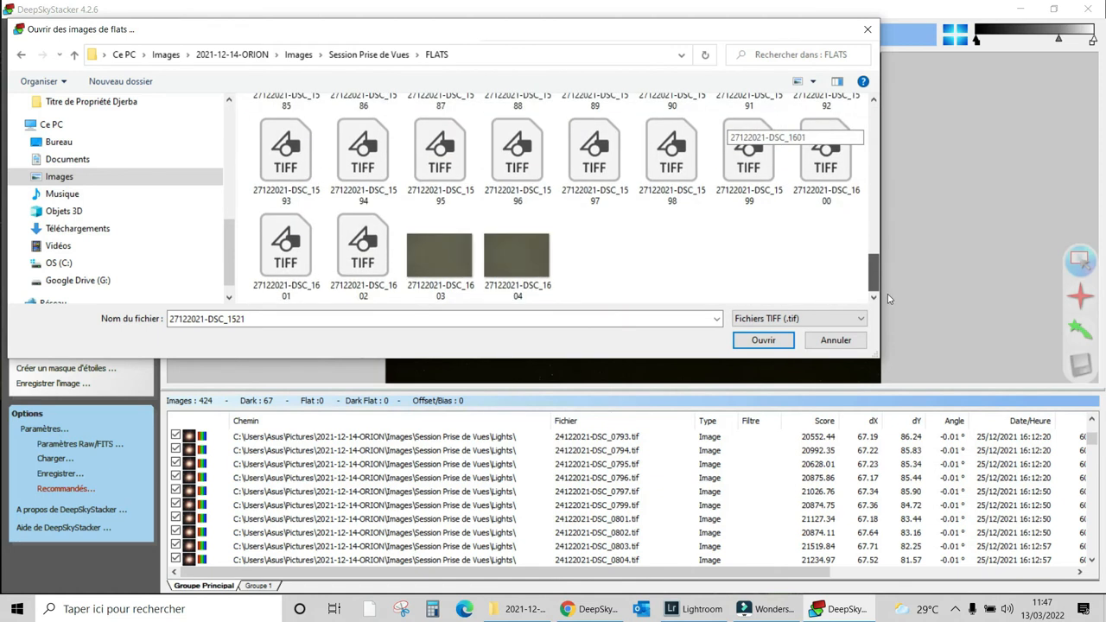
pyautogui.keyDown('shift'); pyautogui.click(516, 255); pyautogui.keyUp('shift')
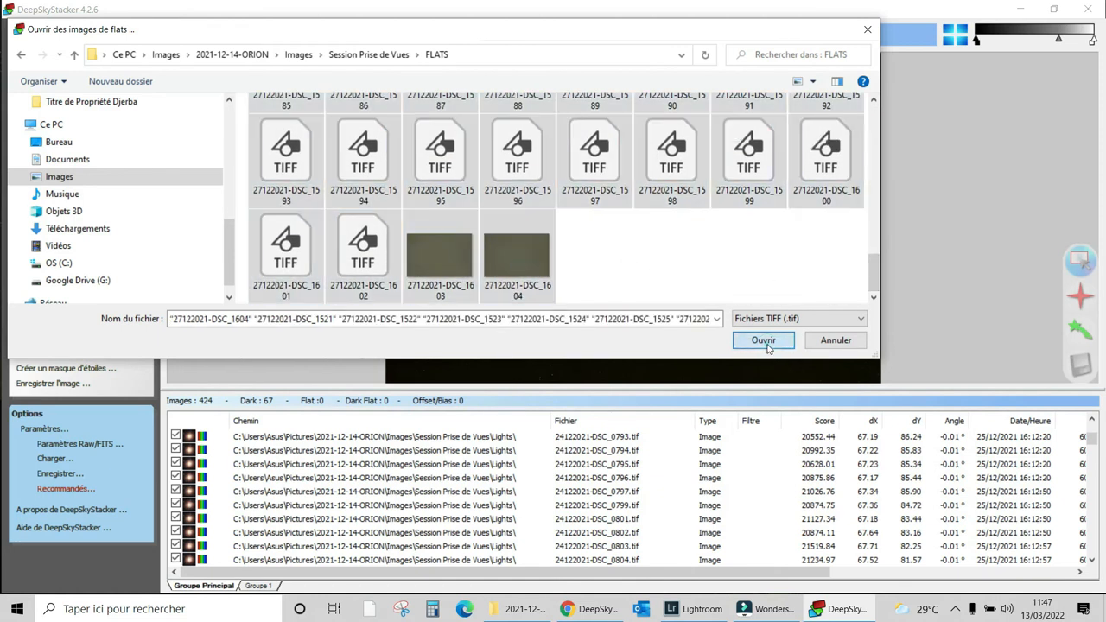
pyautogui.click(767, 343)
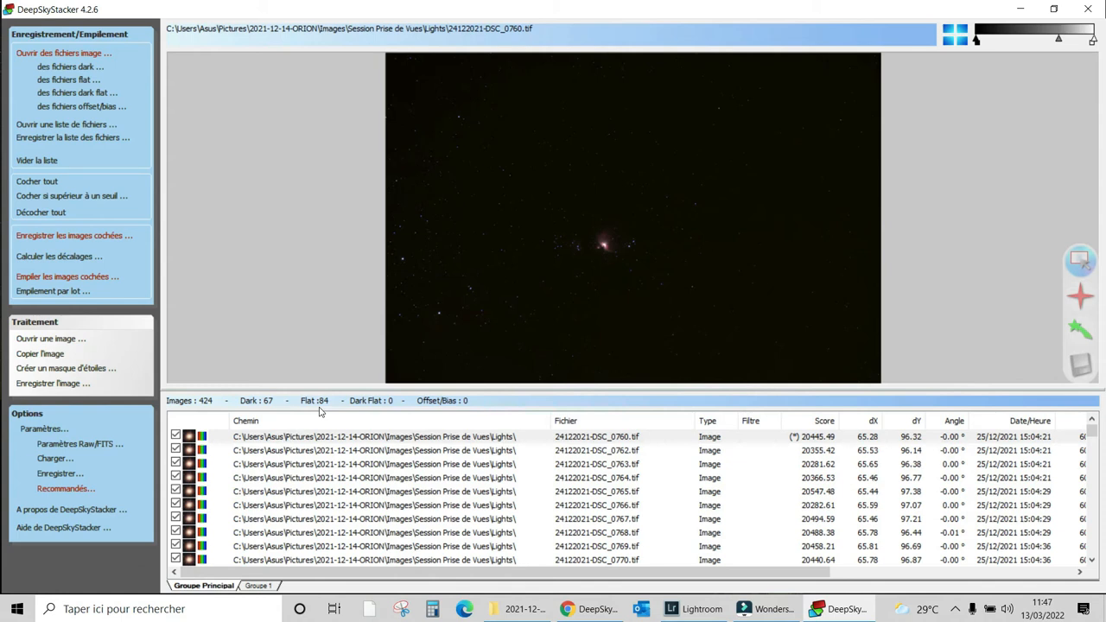
# Step: Load all offset/bias frames from the BIAS folder of Session Prise de Vues, 26122021-DSC_1407 through 27122021-DSC_1520
pyautogui.click(80, 108)
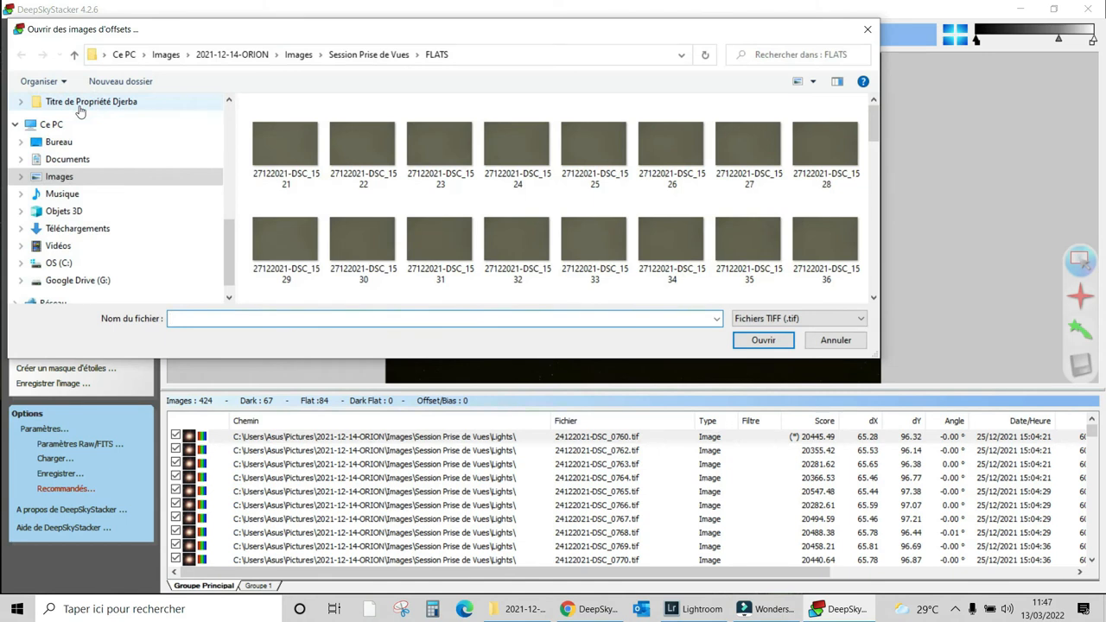
pyautogui.click(380, 58)
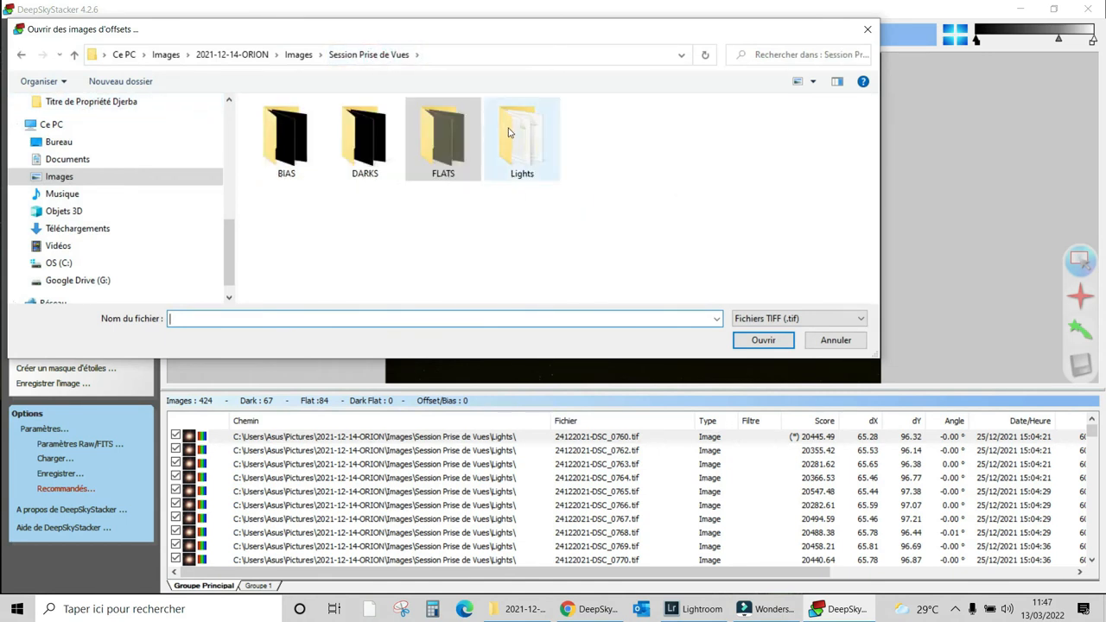
pyautogui.doubleClick(301, 145)
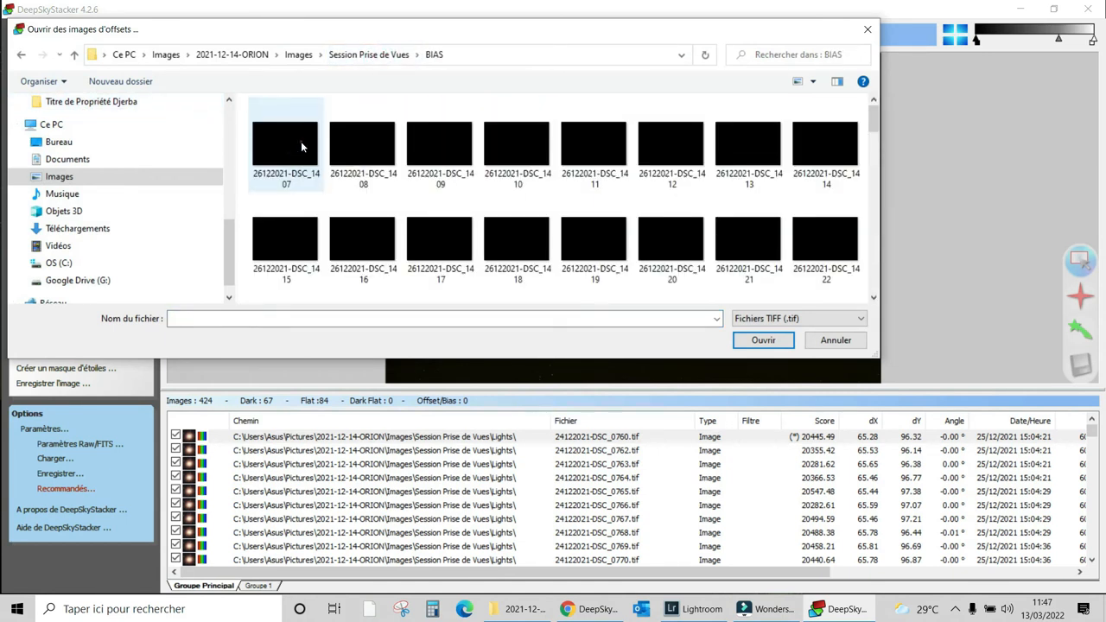
pyautogui.click(301, 140)
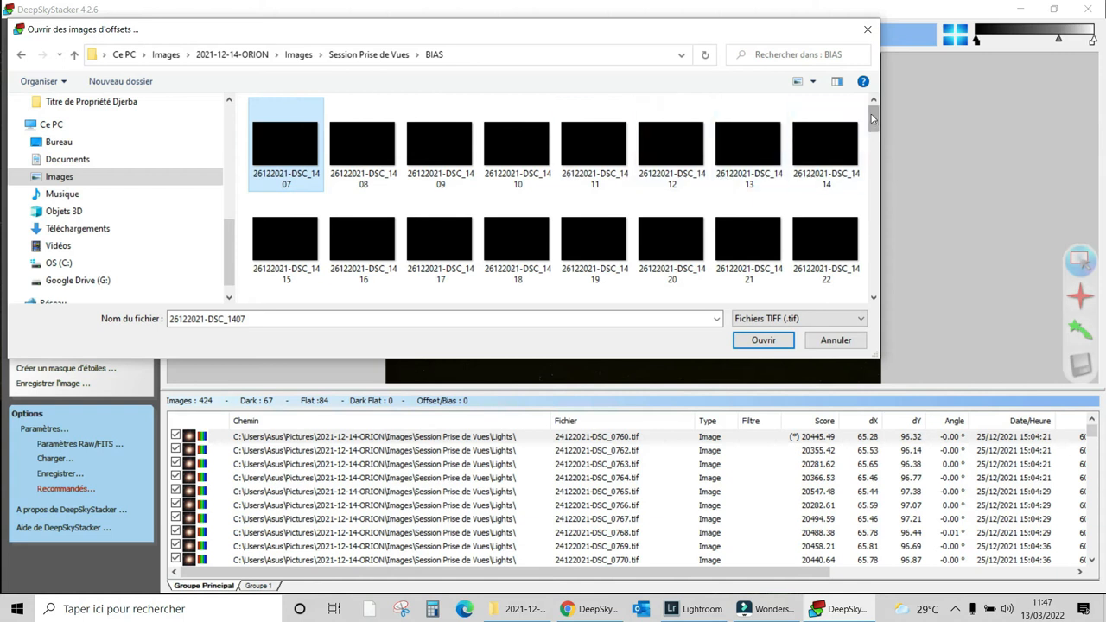
pyautogui.moveTo(873, 119); pyautogui.dragTo(899, 275)
pyautogui.scroll(-5, 605, 216)
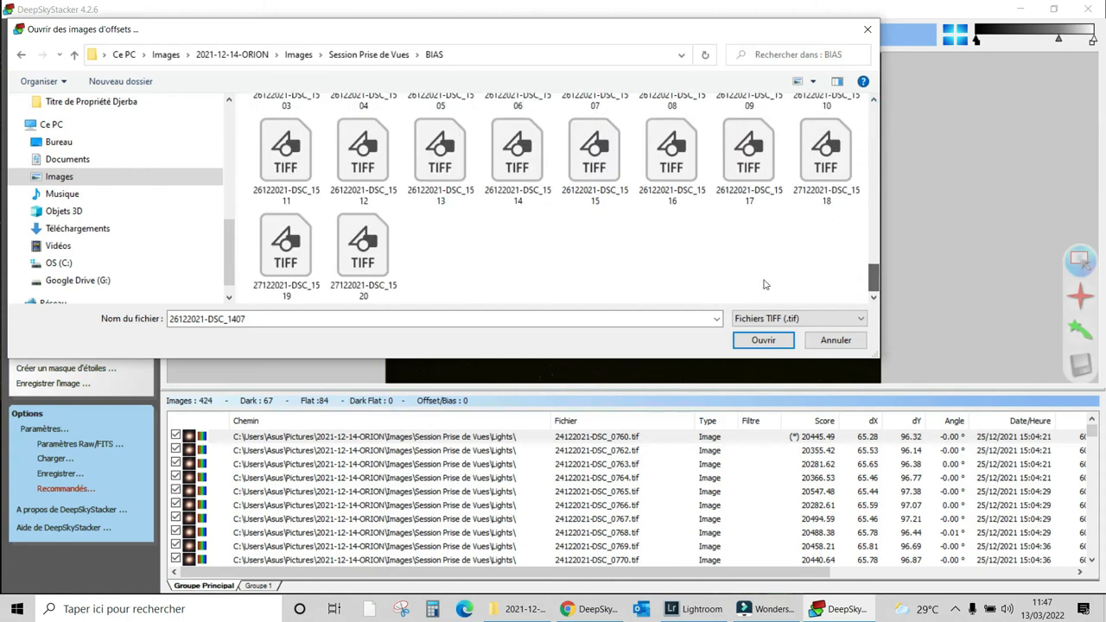
pyautogui.keyDown('shift'); pyautogui.click(363, 255); pyautogui.keyUp('shift')
pyautogui.click(743, 339)
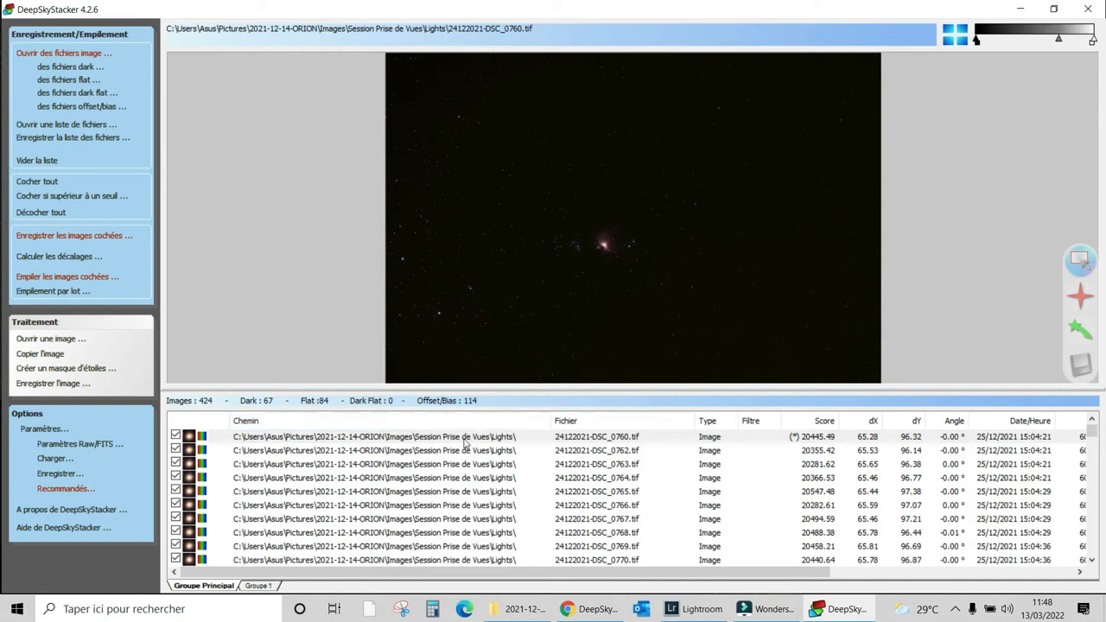
# Step: Check that the first light frame, 24122021-DSC_0760.tif, is marked as the reference image
pyautogui.rightClick(463, 438)
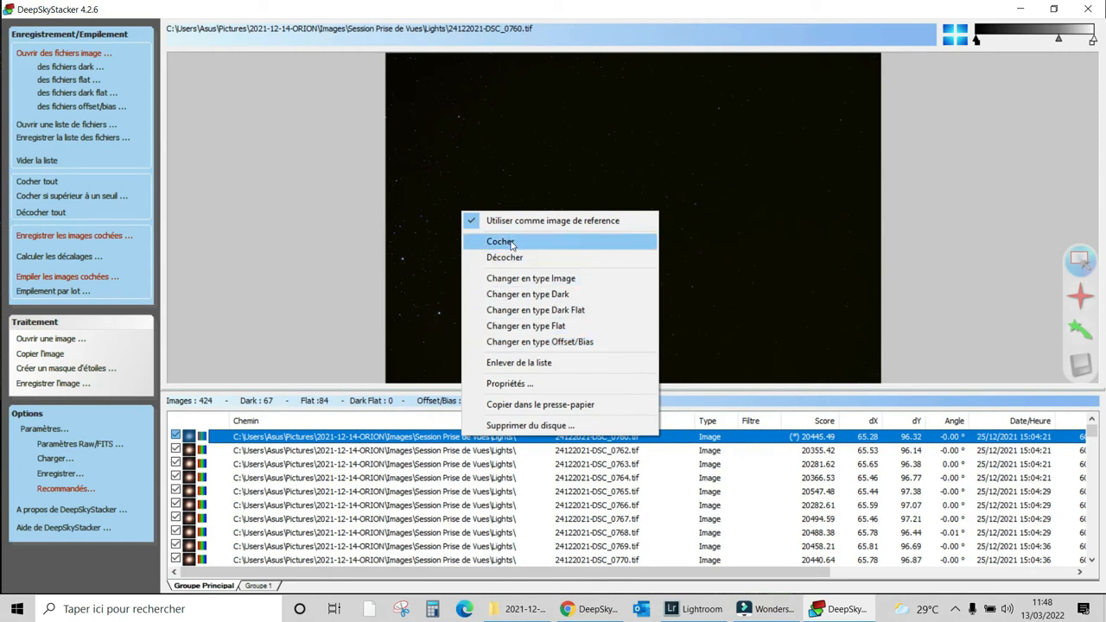
pyautogui.click(339, 363)
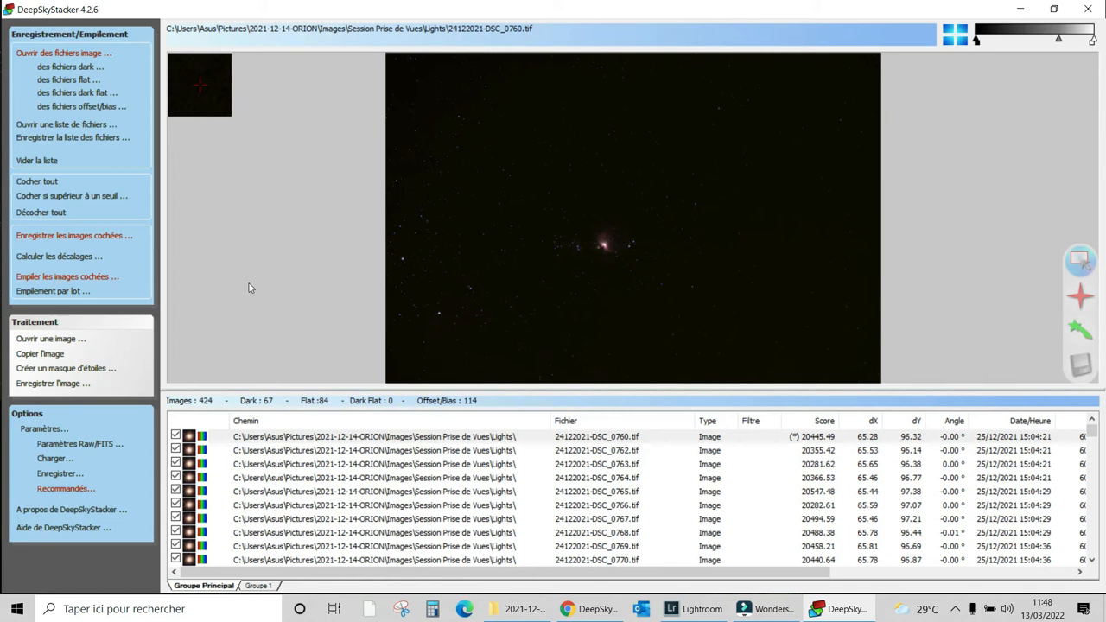
# Step: Open the registration settings for the checked images and review the stacking parameters for the result and light frames
pyautogui.click(98, 237)
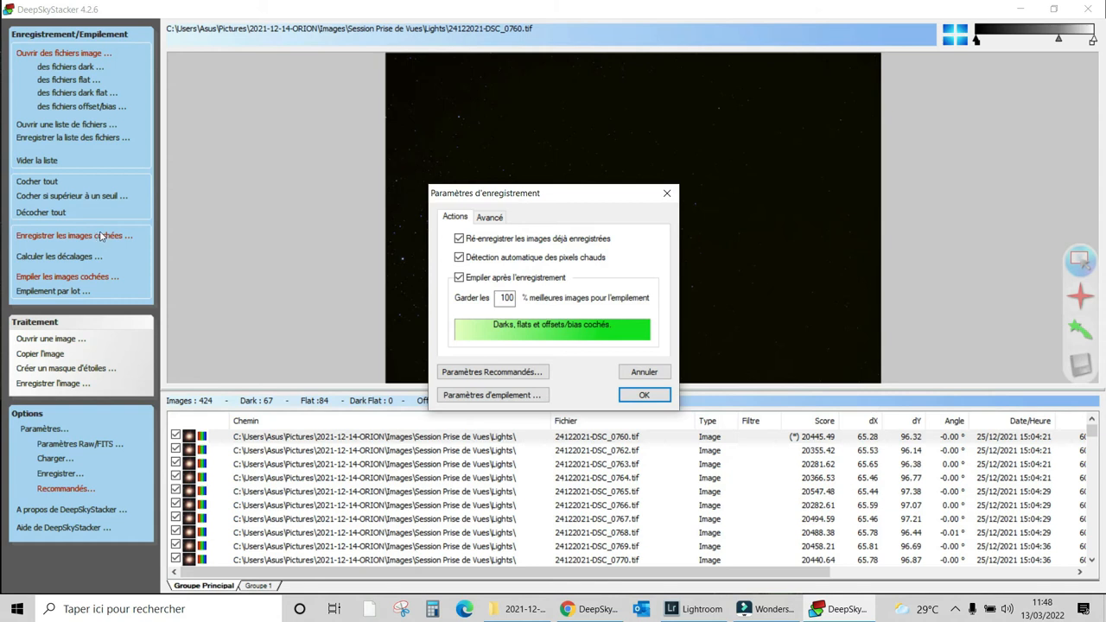
pyautogui.click(506, 299)
pyautogui.click(503, 396)
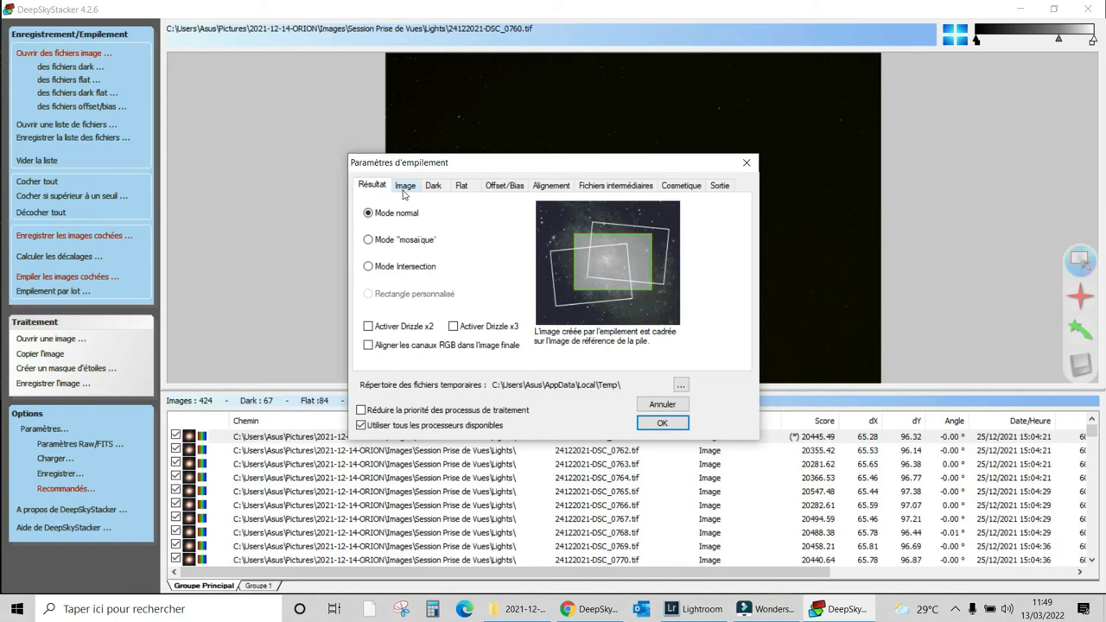
pyautogui.click(404, 190)
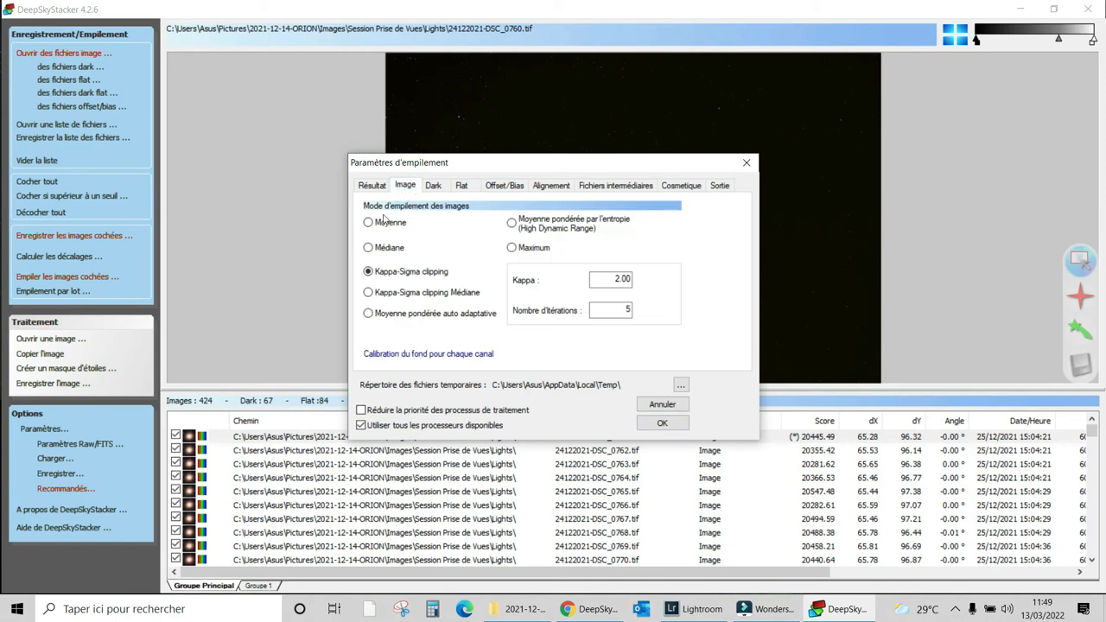
pyautogui.moveTo(368, 276)
# Step: Set the stacking mode of the dark, flat and offset/bias frames to Kappa-Sigma clipping Médiane
pyautogui.click(440, 189)
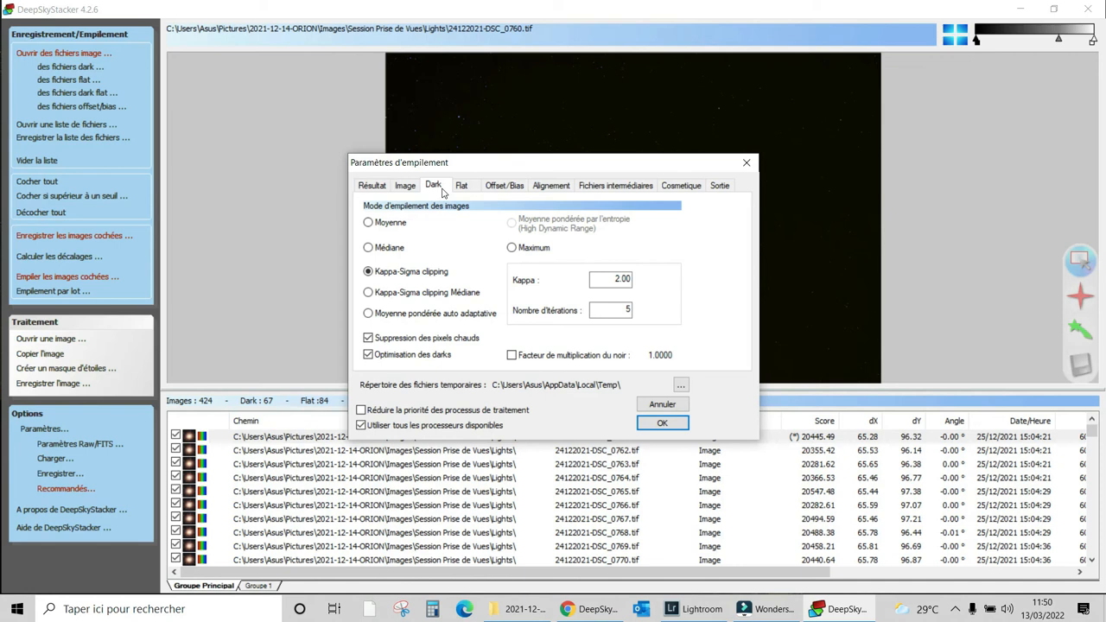
pyautogui.click(370, 294)
pyautogui.click(462, 184)
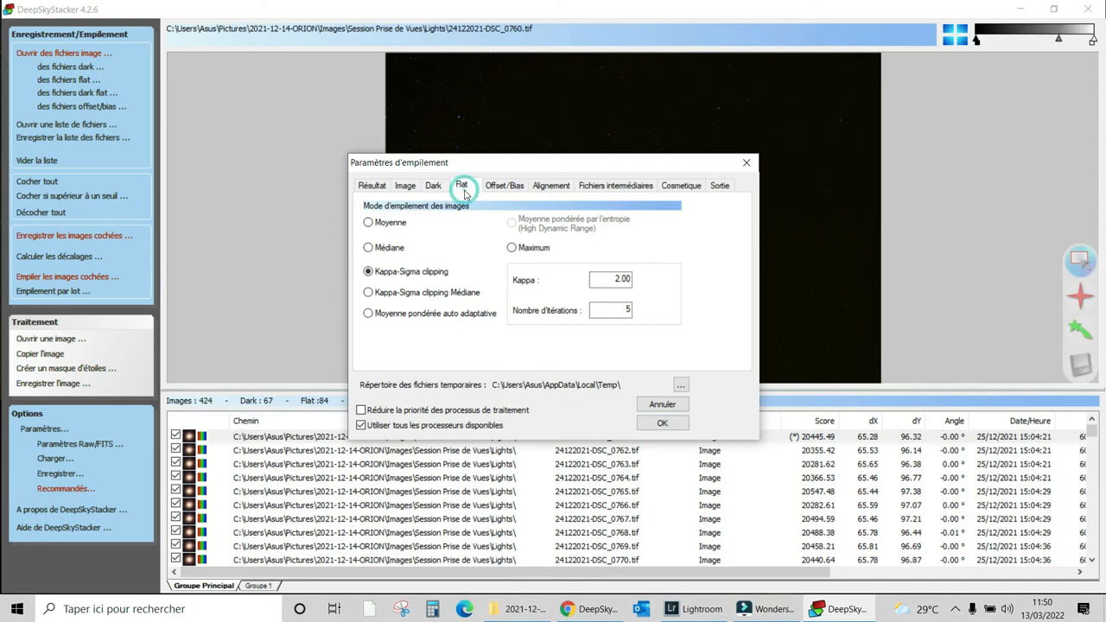
pyautogui.click(372, 295)
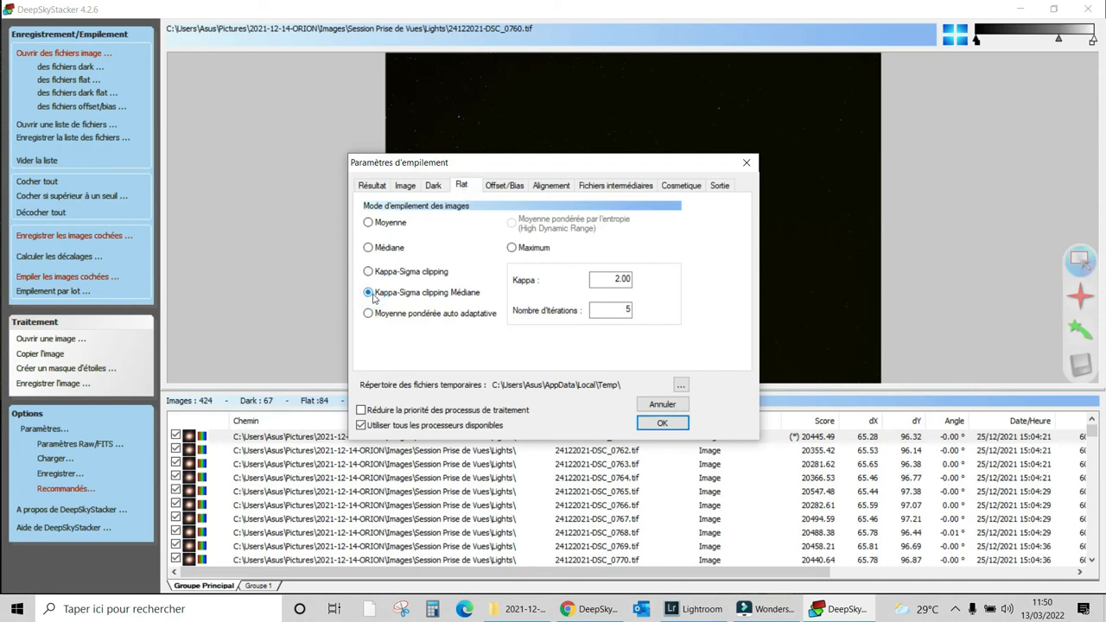
pyautogui.click(493, 186)
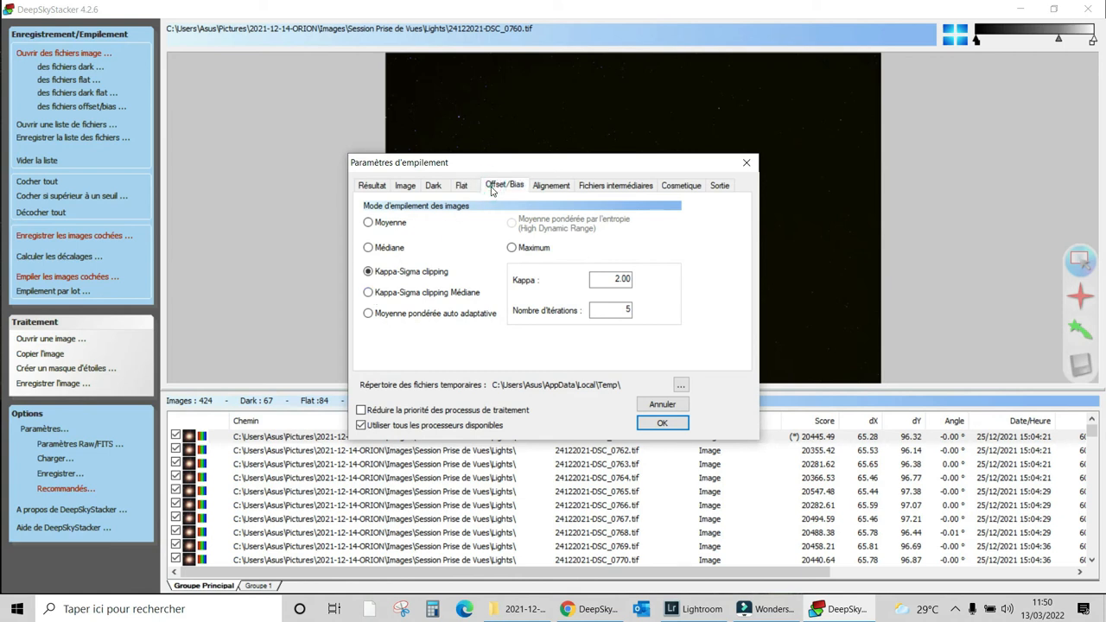
pyautogui.click(372, 296)
# Step: Review the alignment, intermediate file and cosmetic settings in the stacking parameters
pyautogui.click(566, 186)
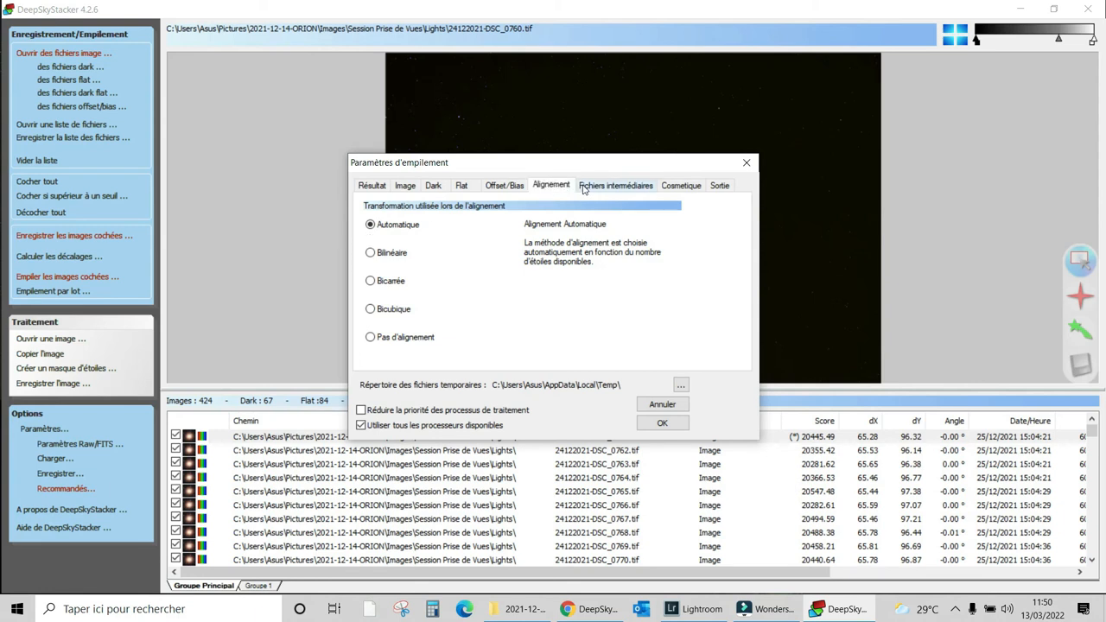
pyautogui.click(584, 187)
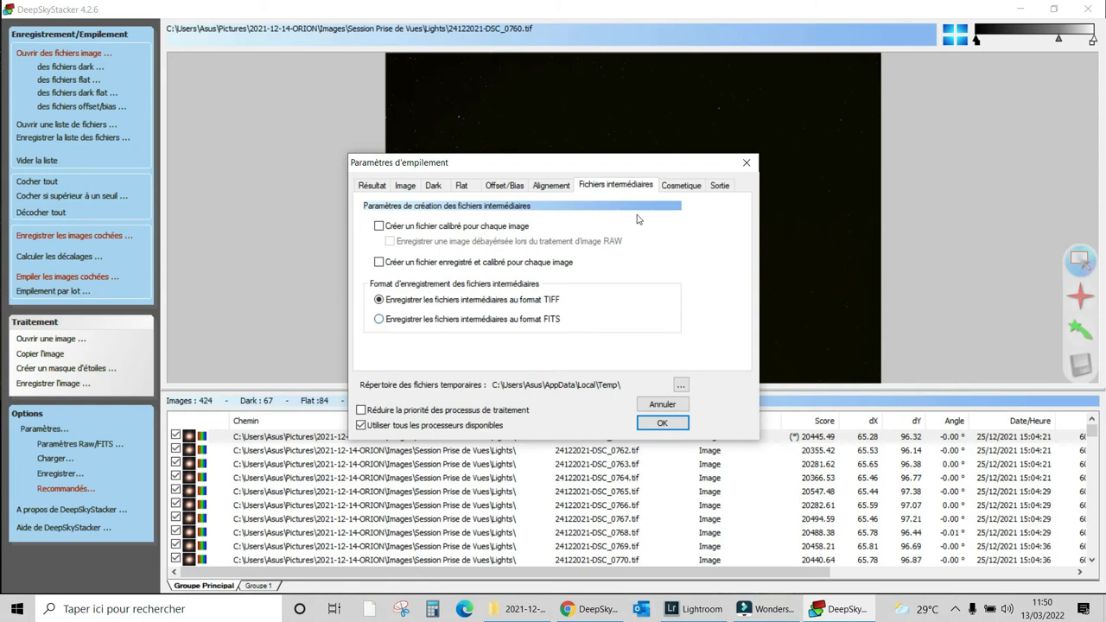
pyautogui.click(679, 186)
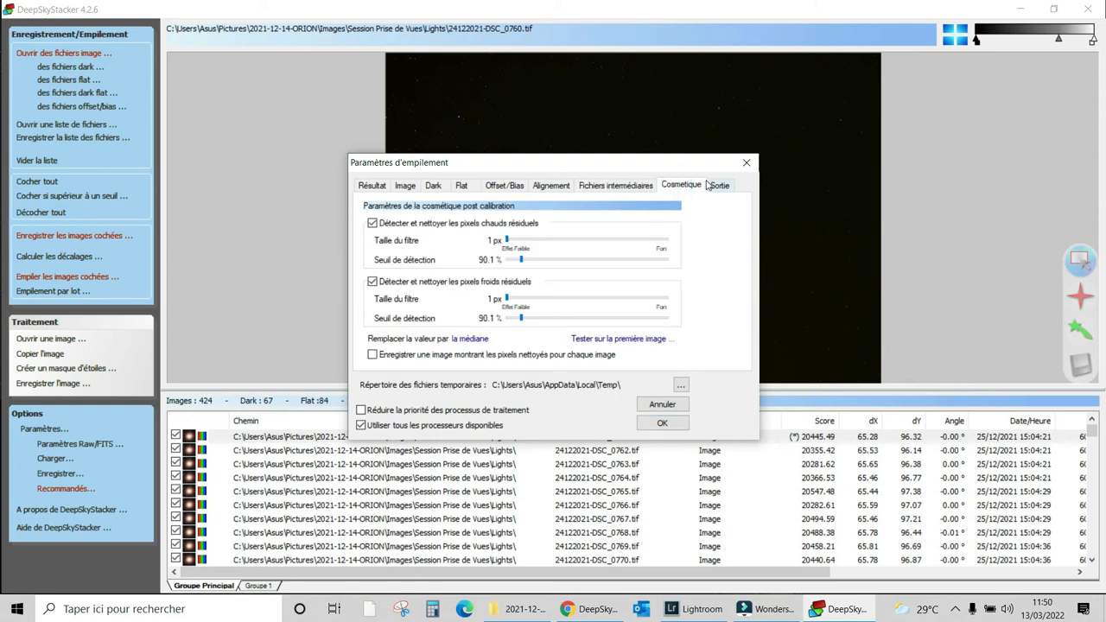
# Step: Set the output file location to the Stacks folder in 2021-12-14-ORION\Images and accept the stacking parameters
pyautogui.click(715, 186)
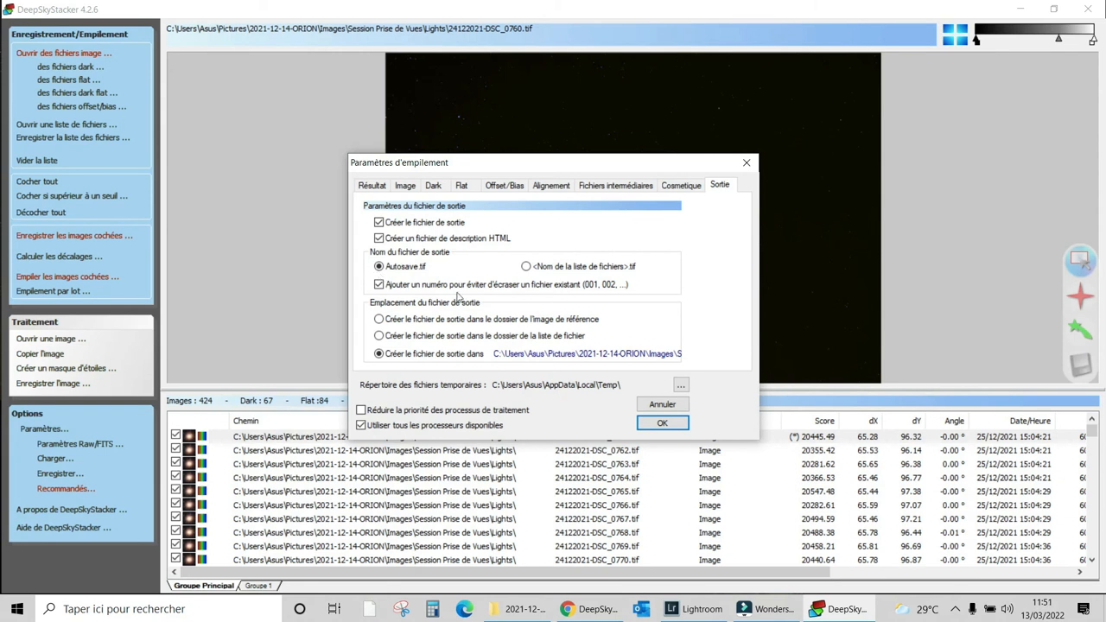
pyautogui.click(573, 354)
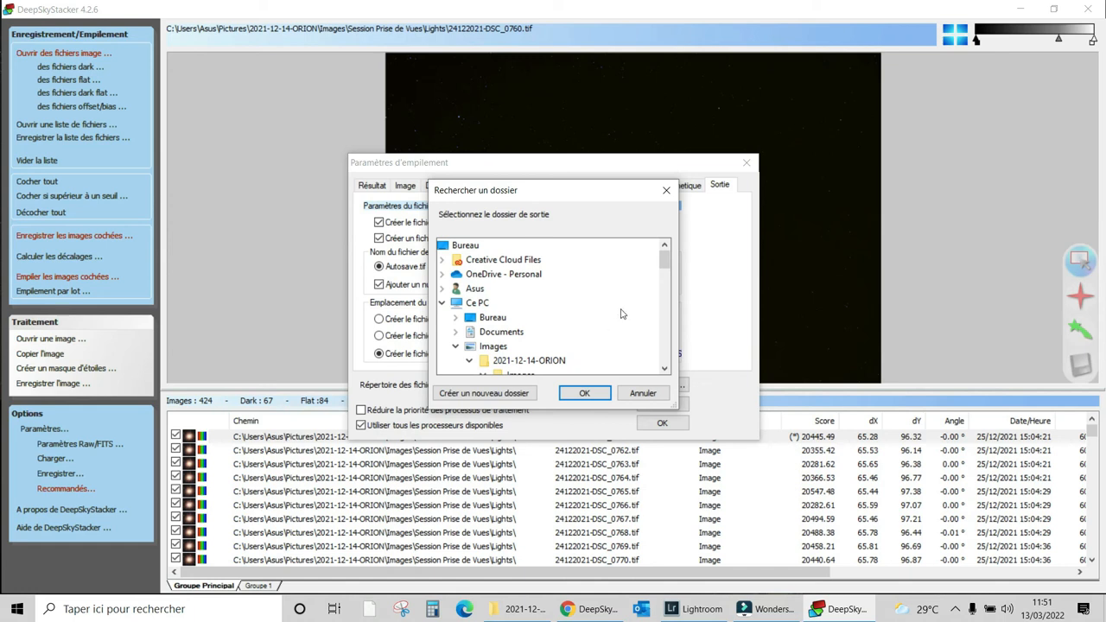
pyautogui.moveTo(664, 267); pyautogui.dragTo(665, 275)
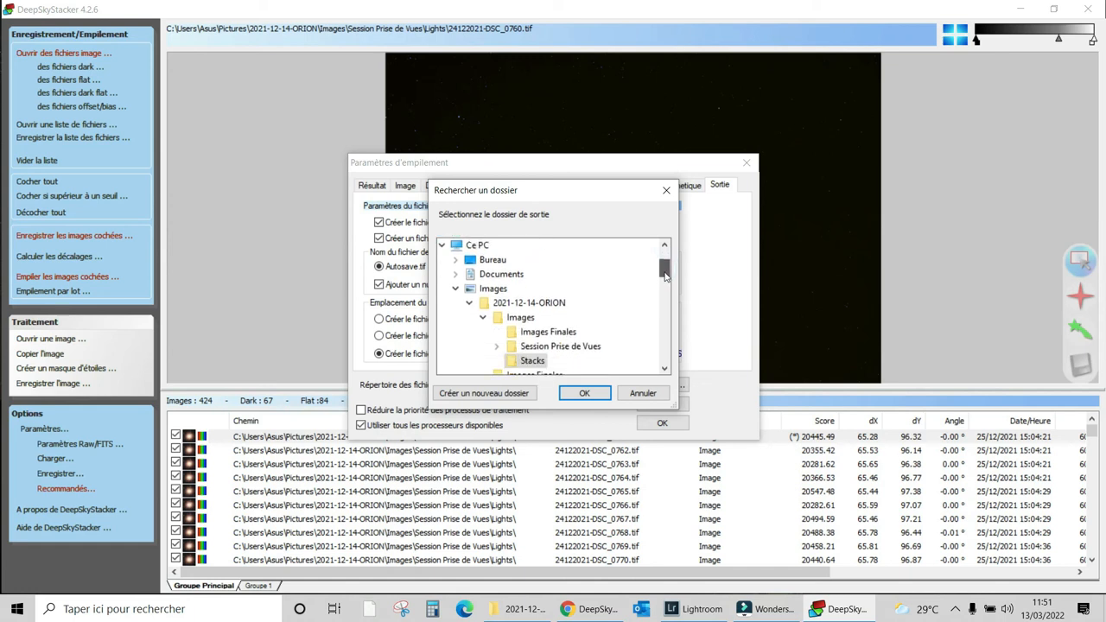
pyautogui.click(529, 361)
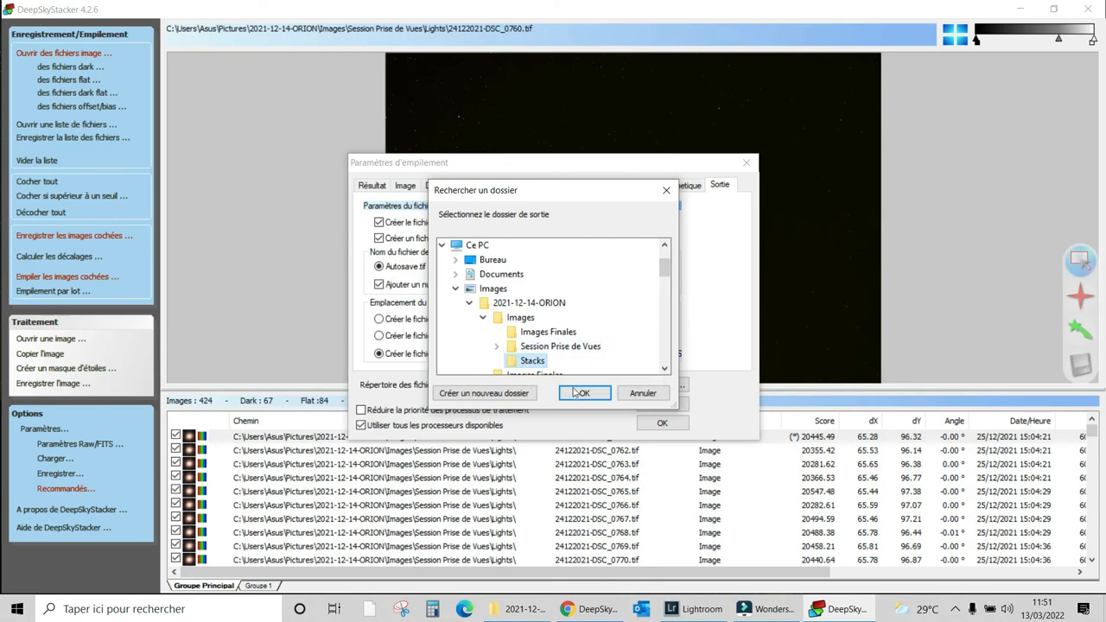
pyautogui.click(575, 391)
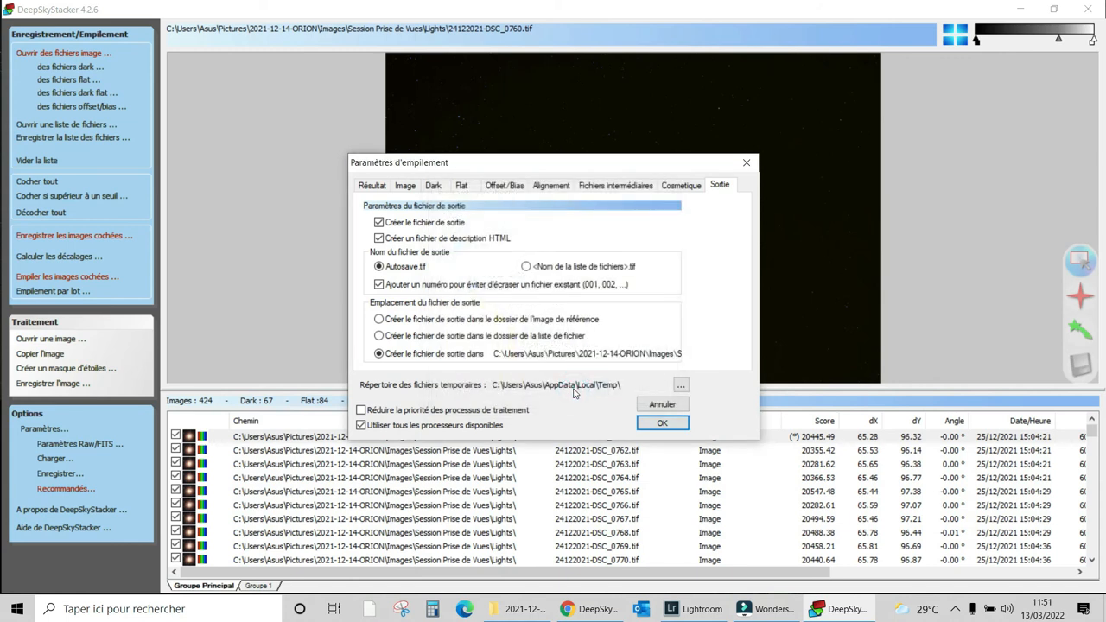
pyautogui.click(649, 423)
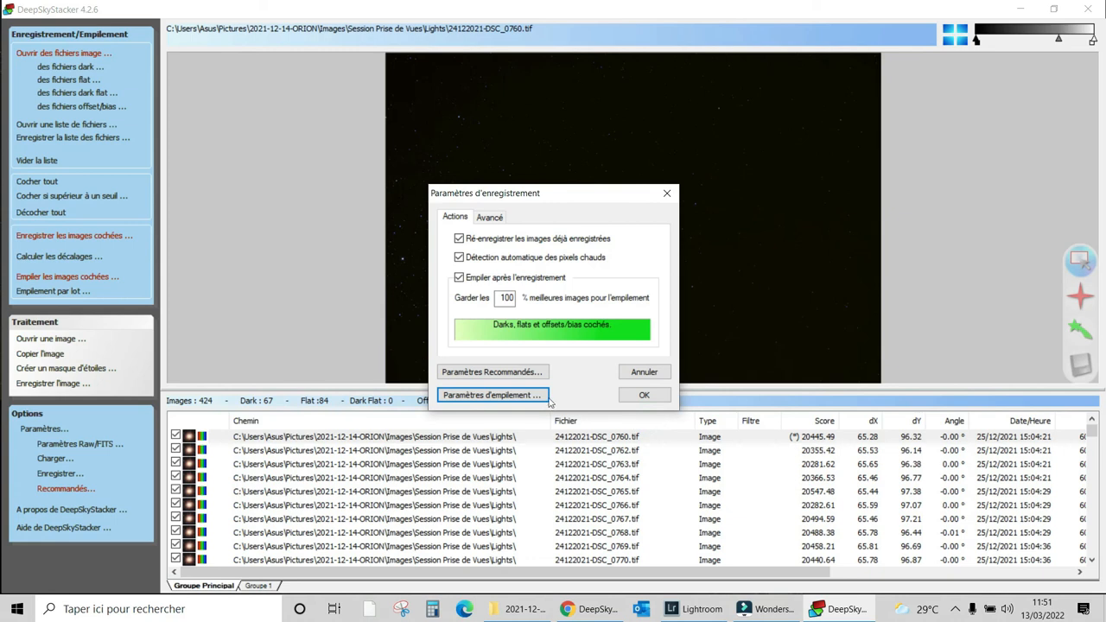
# Step: Review the recommended parameters for the light, offset/bias, dark and flat frames and the background calibration
pyautogui.click(512, 373)
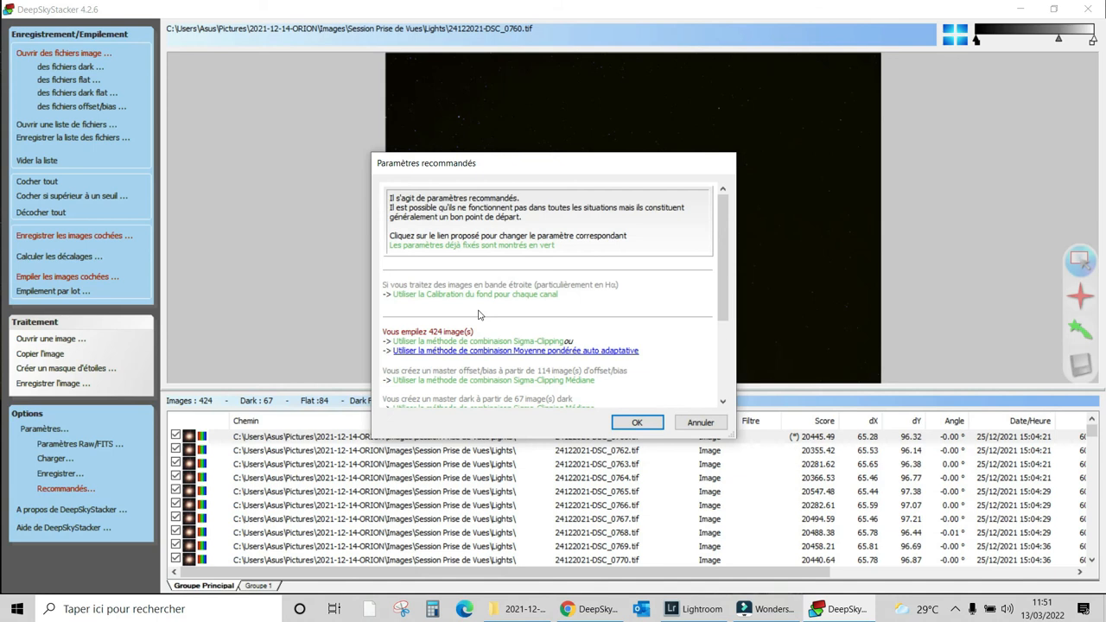
pyautogui.scroll(-4, 479, 314)
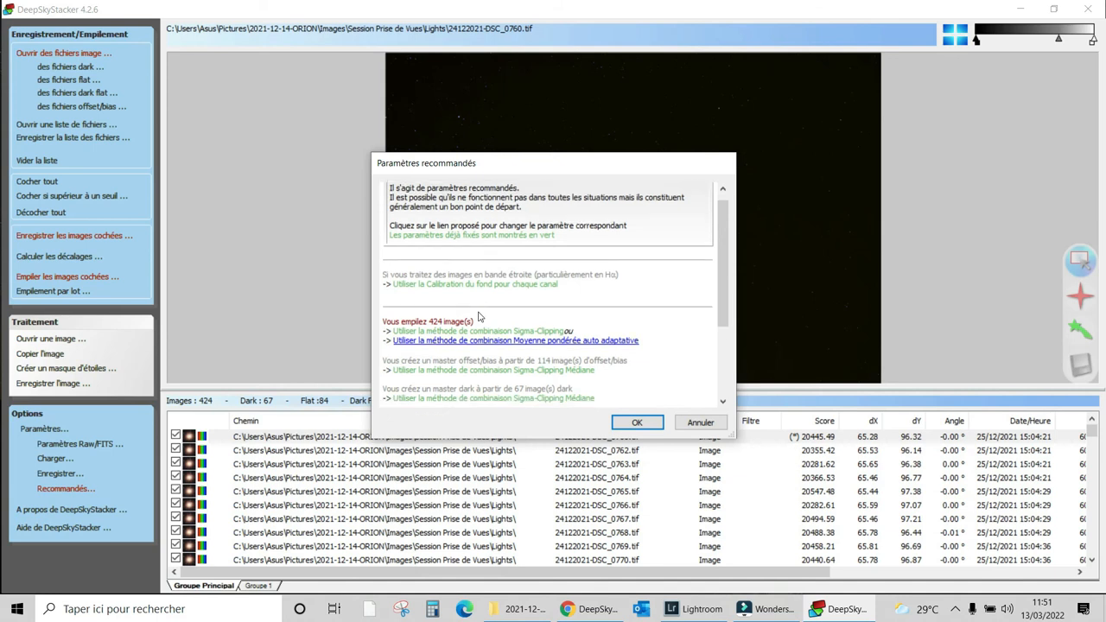
pyautogui.scroll(-8, 479, 316)
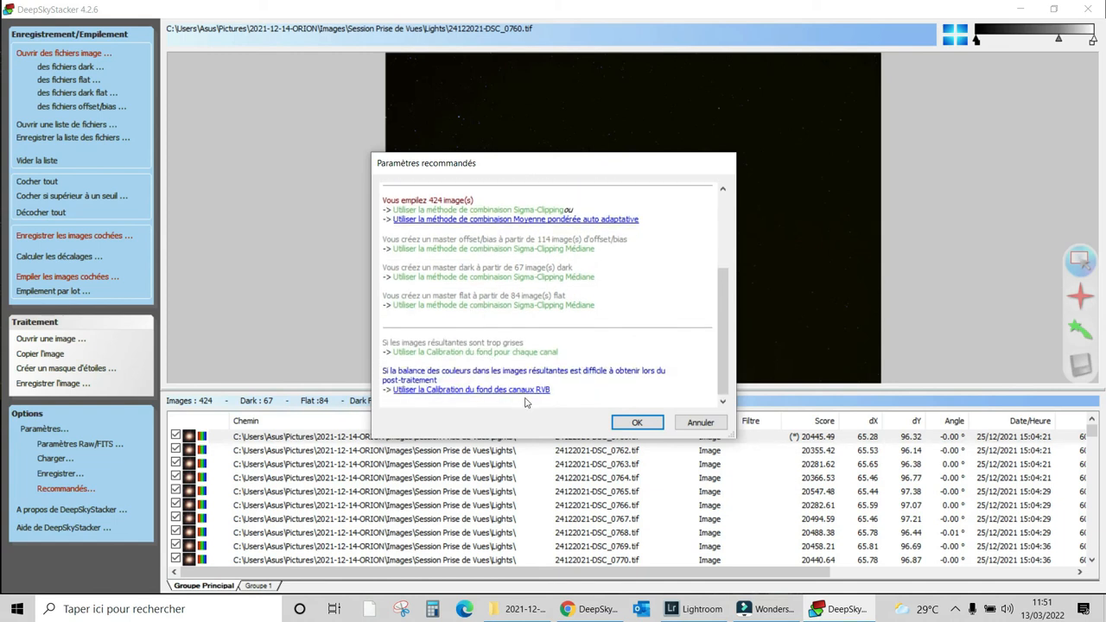
pyautogui.scroll(2, 525, 401)
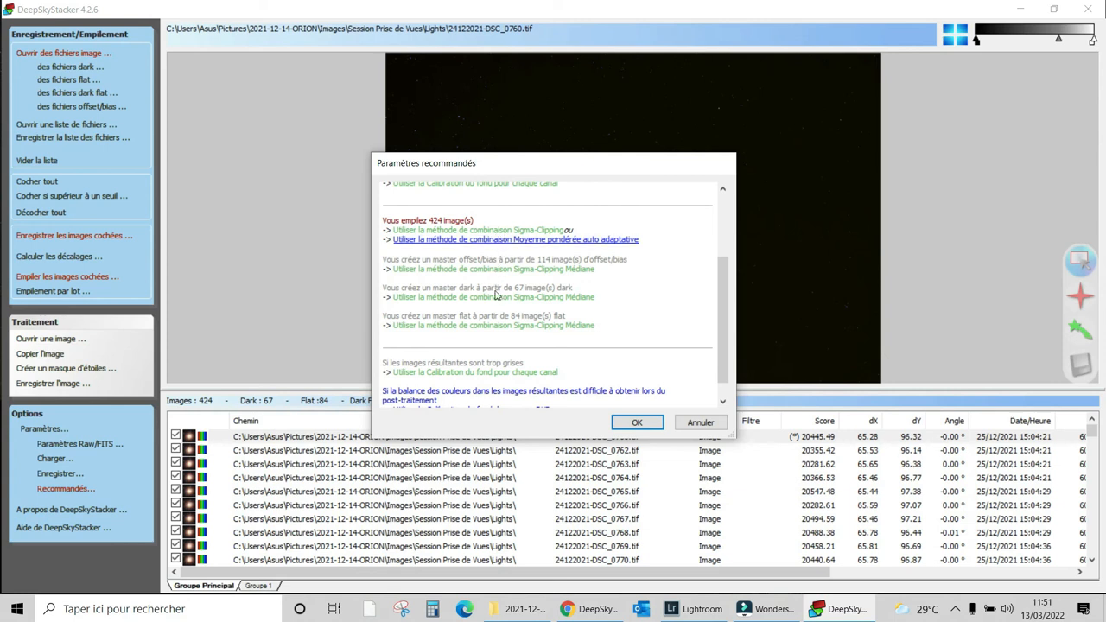
pyautogui.scroll(-1, 497, 301)
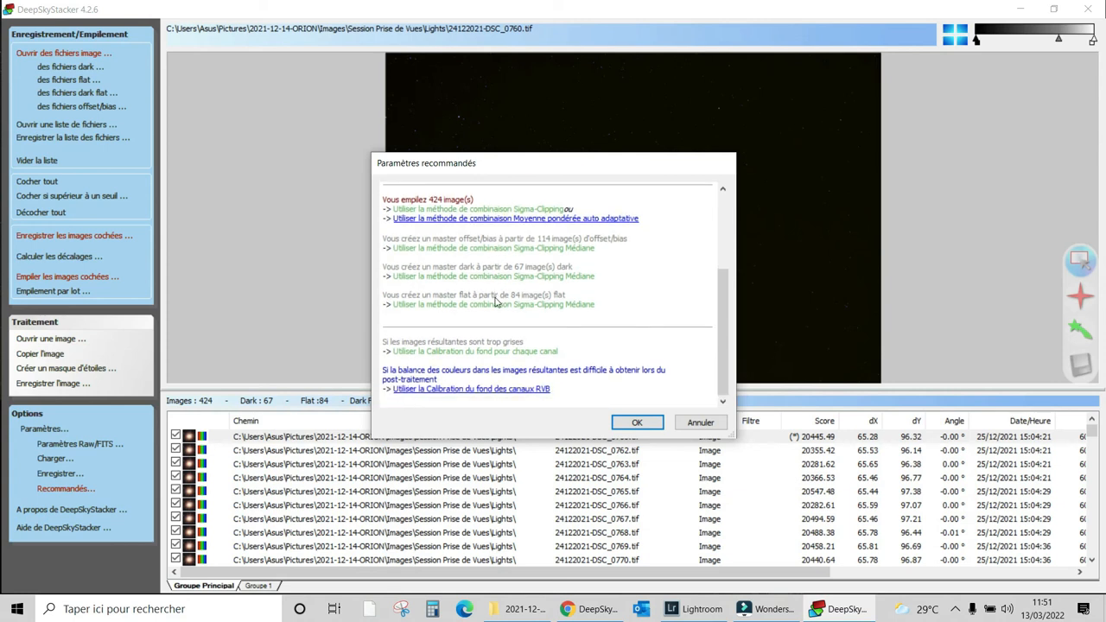
pyautogui.scroll(3, 496, 301)
pyautogui.scroll(5, 497, 301)
pyautogui.scroll(-6, 496, 301)
pyautogui.scroll(-3, 497, 301)
pyautogui.click(635, 422)
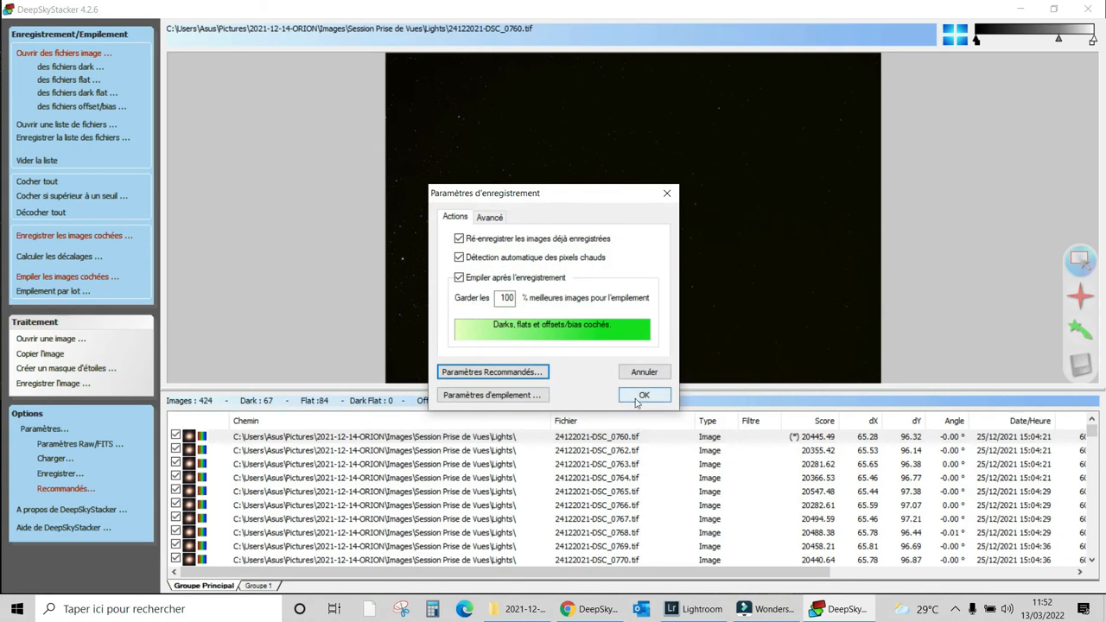
# Step: Register and stack the checked images with the chosen settings, and inspect the stacked image up close
pyautogui.click(644, 396)
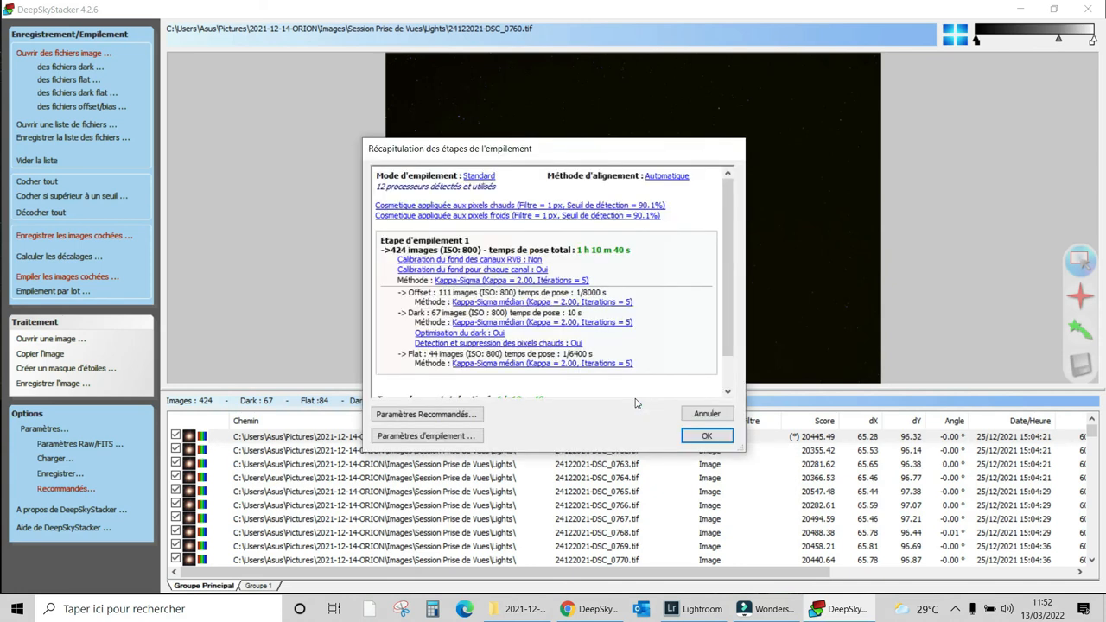
pyautogui.click(690, 435)
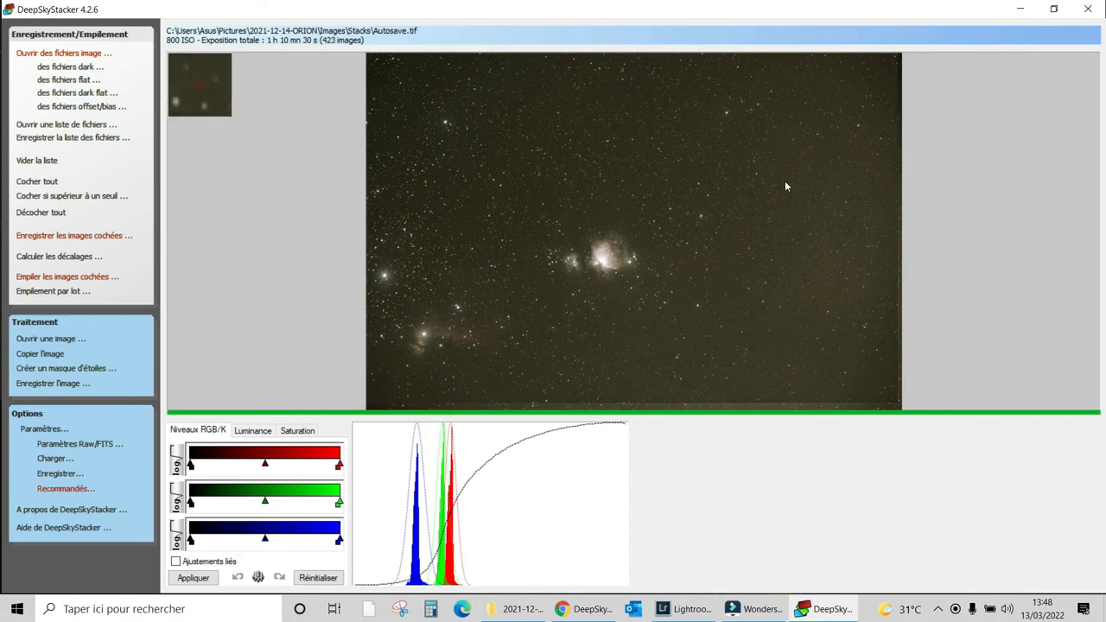
pyautogui.scroll(2, 785, 186)
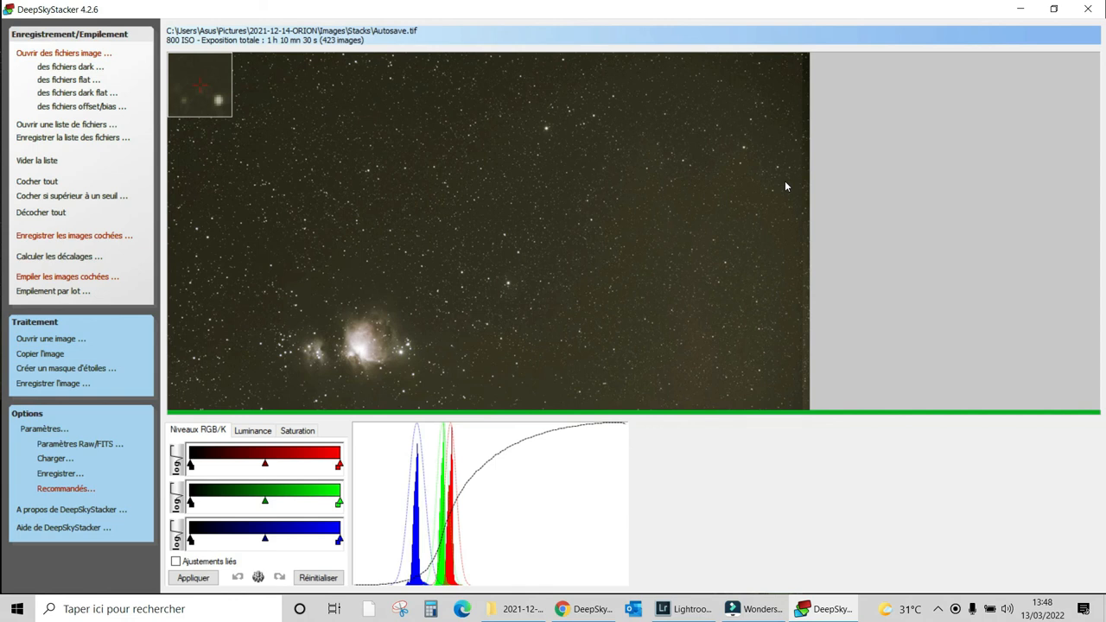
pyautogui.scroll(-2, 783, 182)
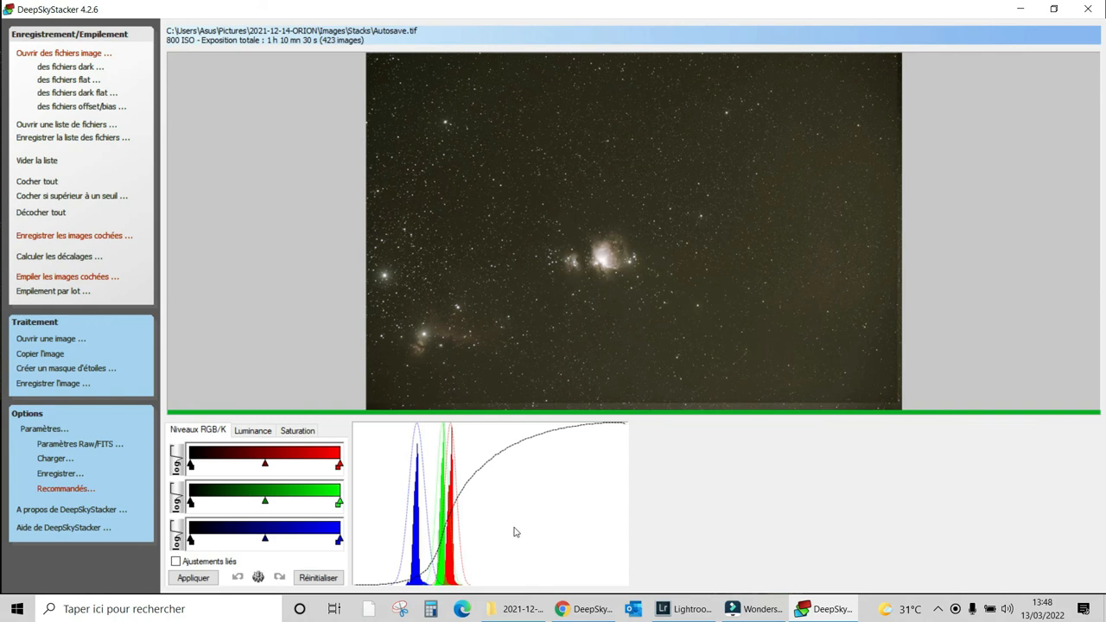
# Step: Check the output files in the Stacks folder of 2021-12-14-ORION\Images in File Explorer, and return to DeepSkyStacker
pyautogui.click(534, 612)
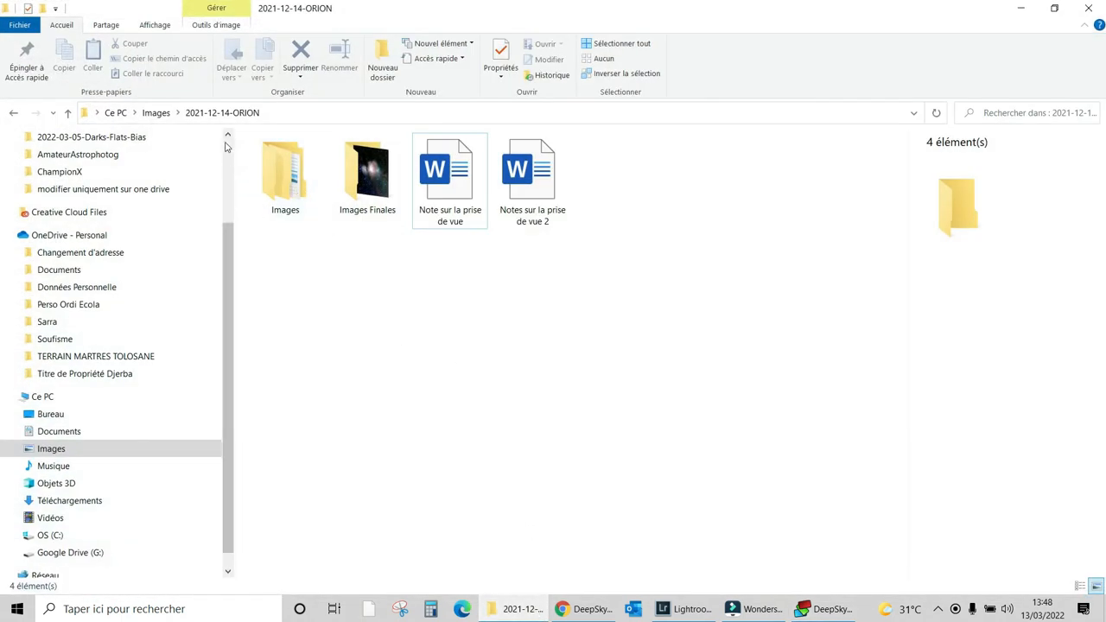
pyautogui.doubleClick(285, 190)
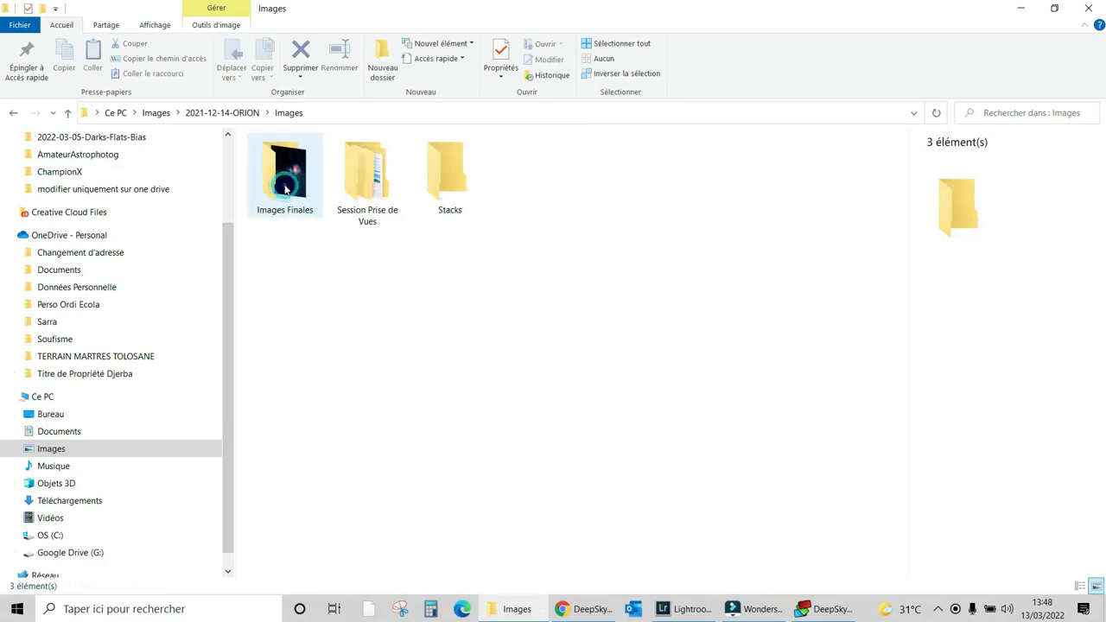
pyautogui.doubleClick(431, 186)
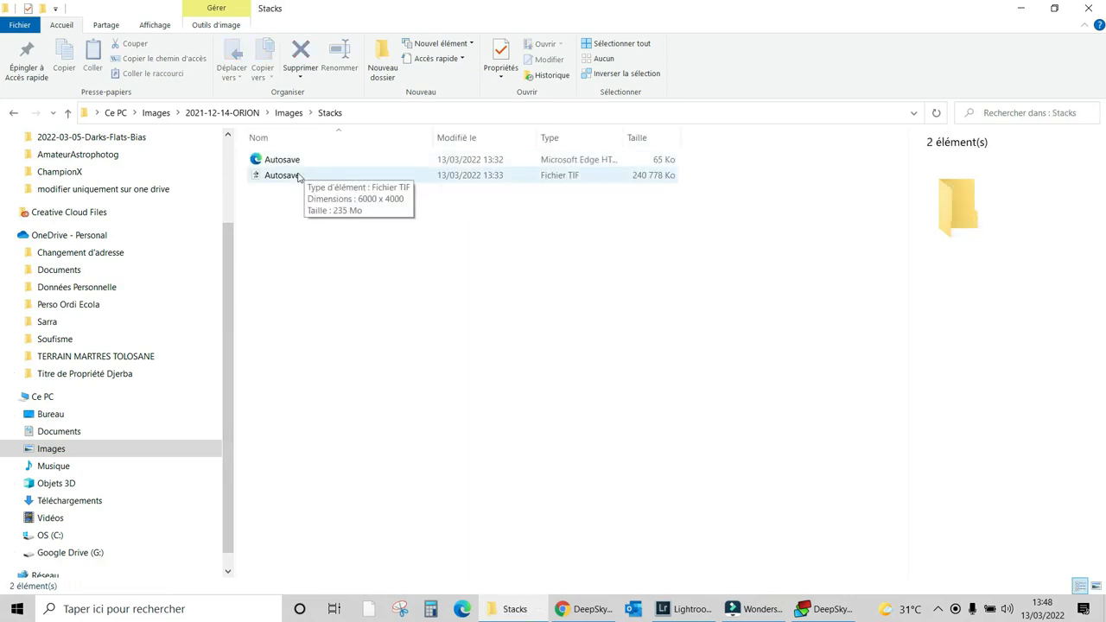
pyautogui.click(524, 182)
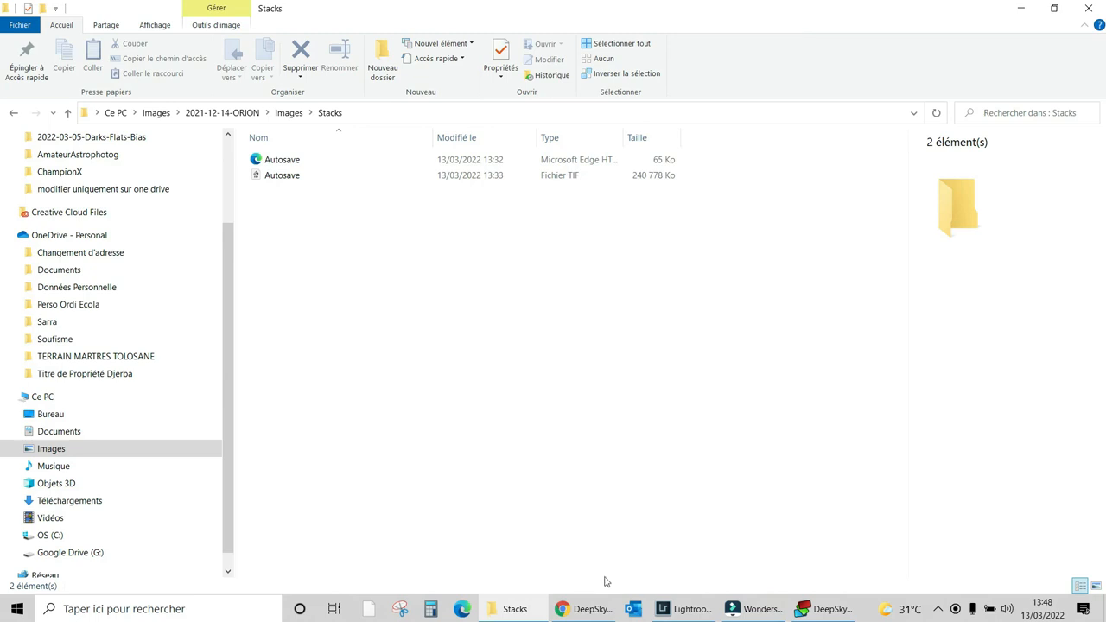
pyautogui.click(801, 612)
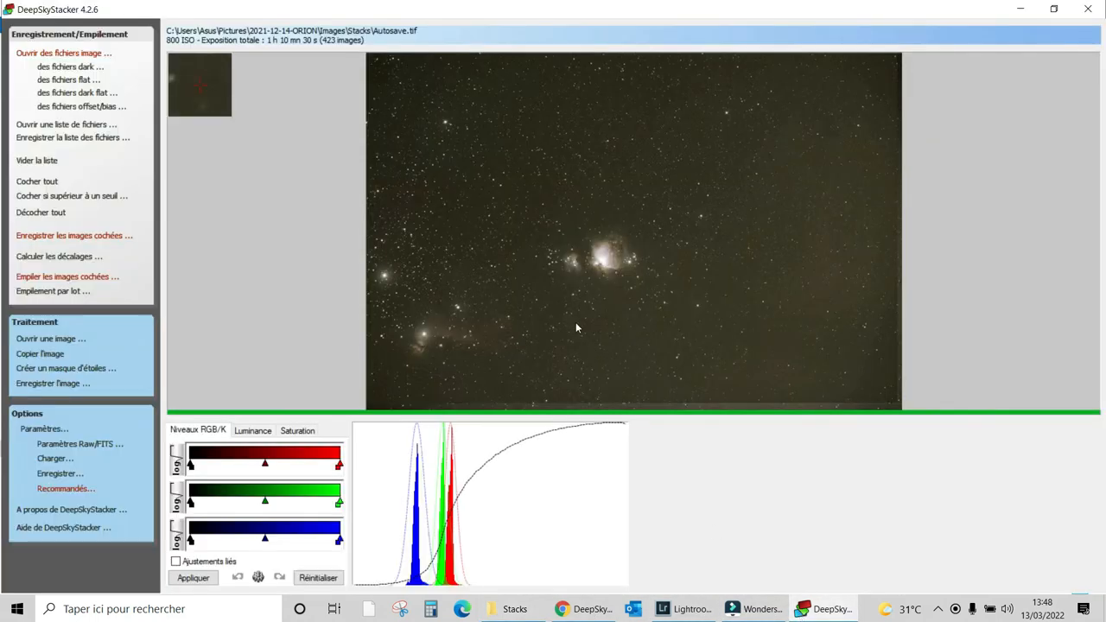